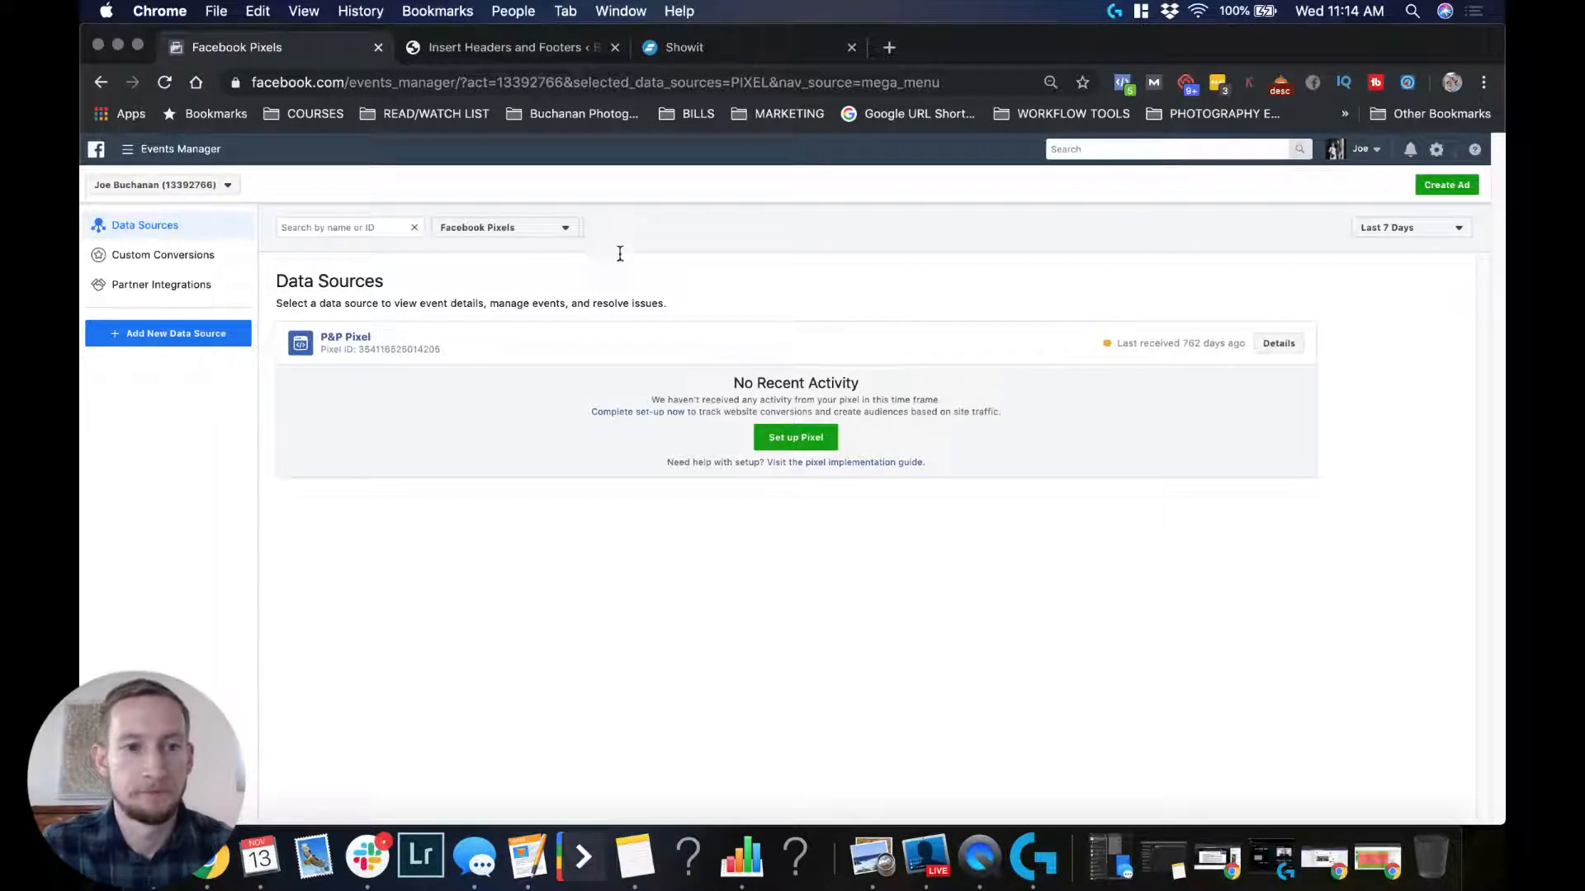
# - Open the Pixels page in Events Manager and check which new data source types can be added
pyautogui.click(180, 149)
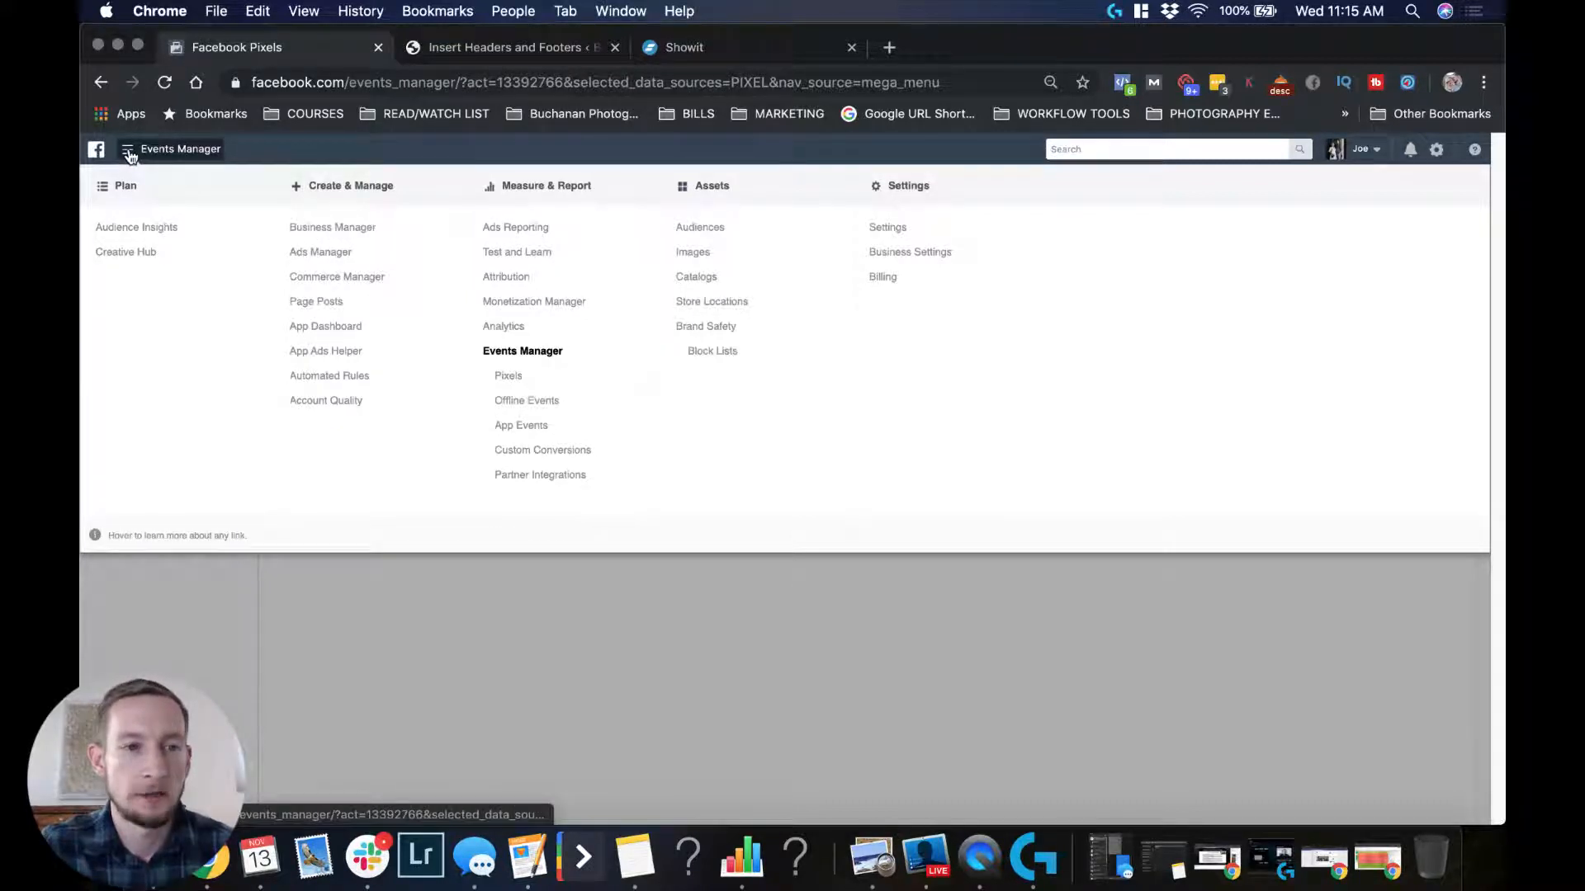
pyautogui.click(510, 378)
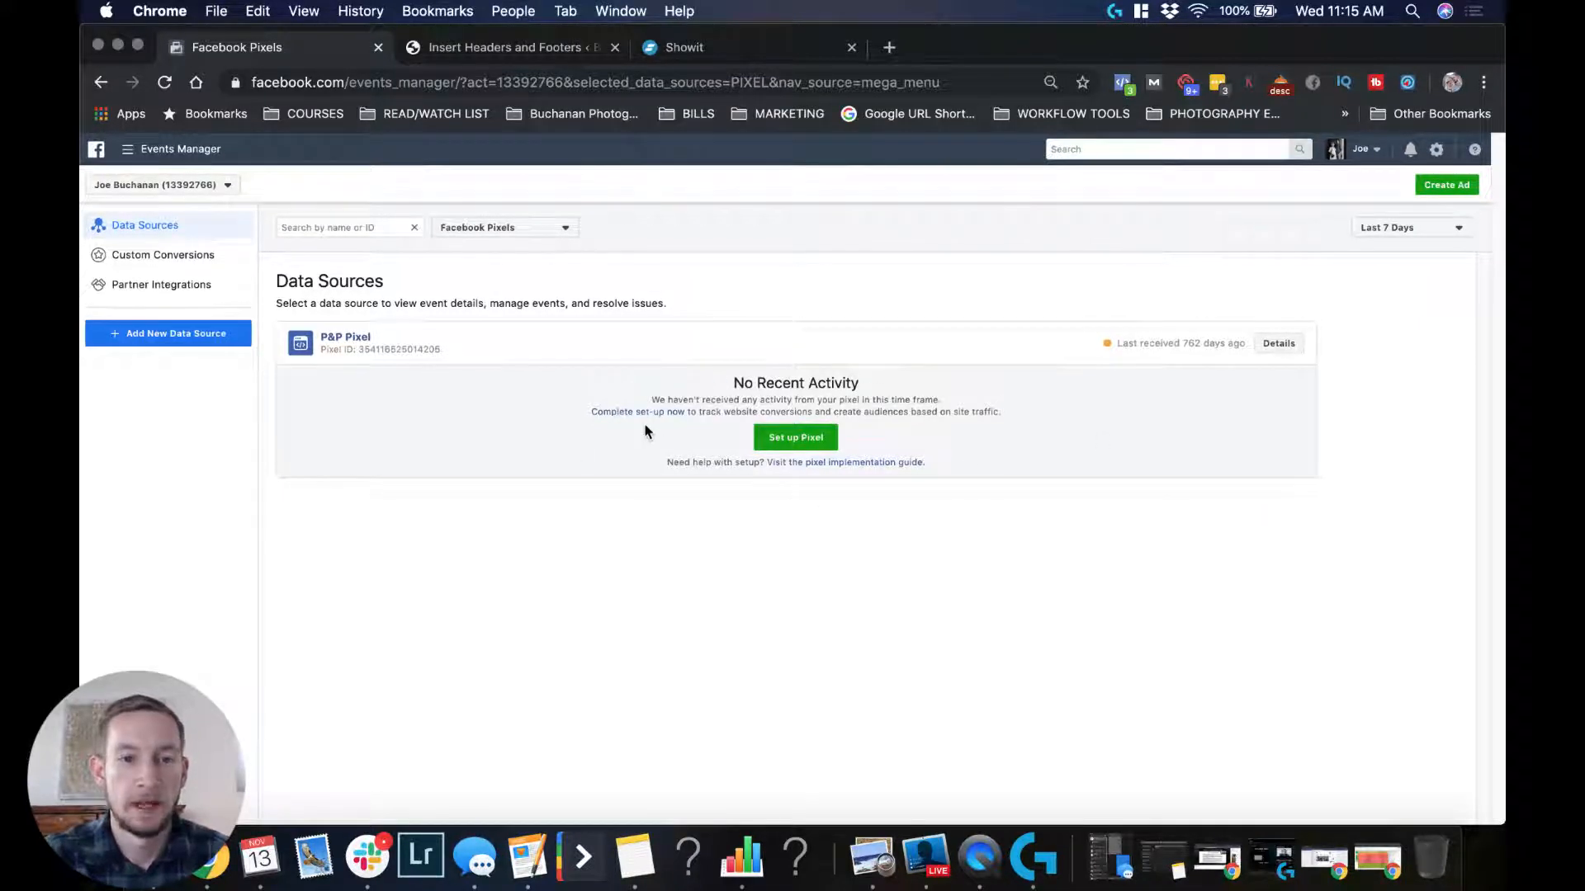
pyautogui.click(161, 337)
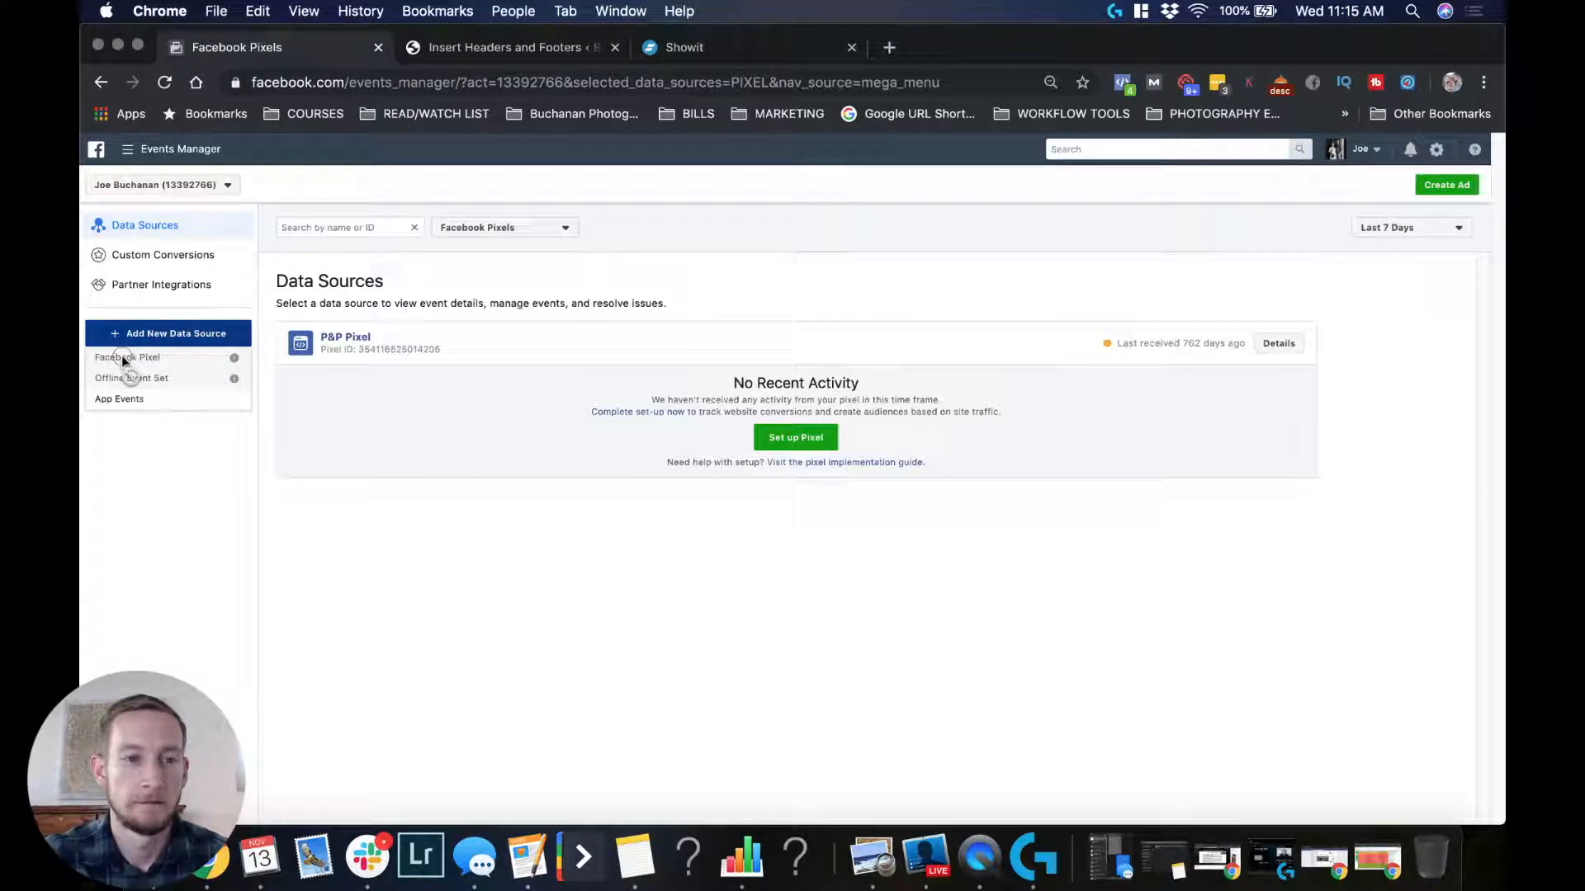
pyautogui.click(643, 286)
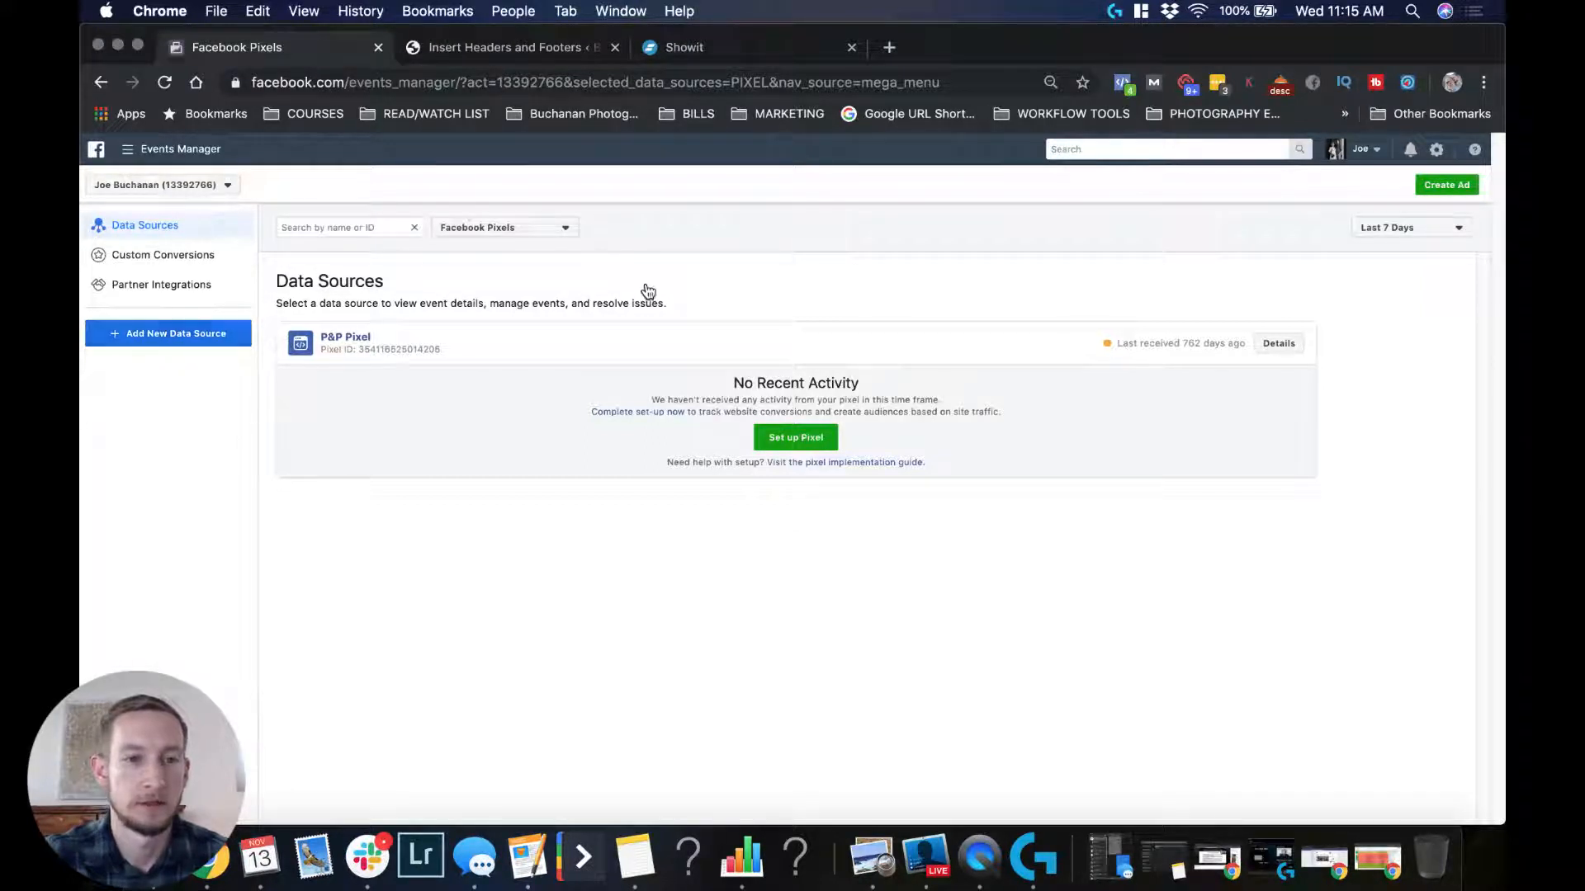
# - Switch Events Manager to the Create: Messenger Marketing business account
pyautogui.click(155, 185)
pyautogui.scroll(-5, 169, 330)
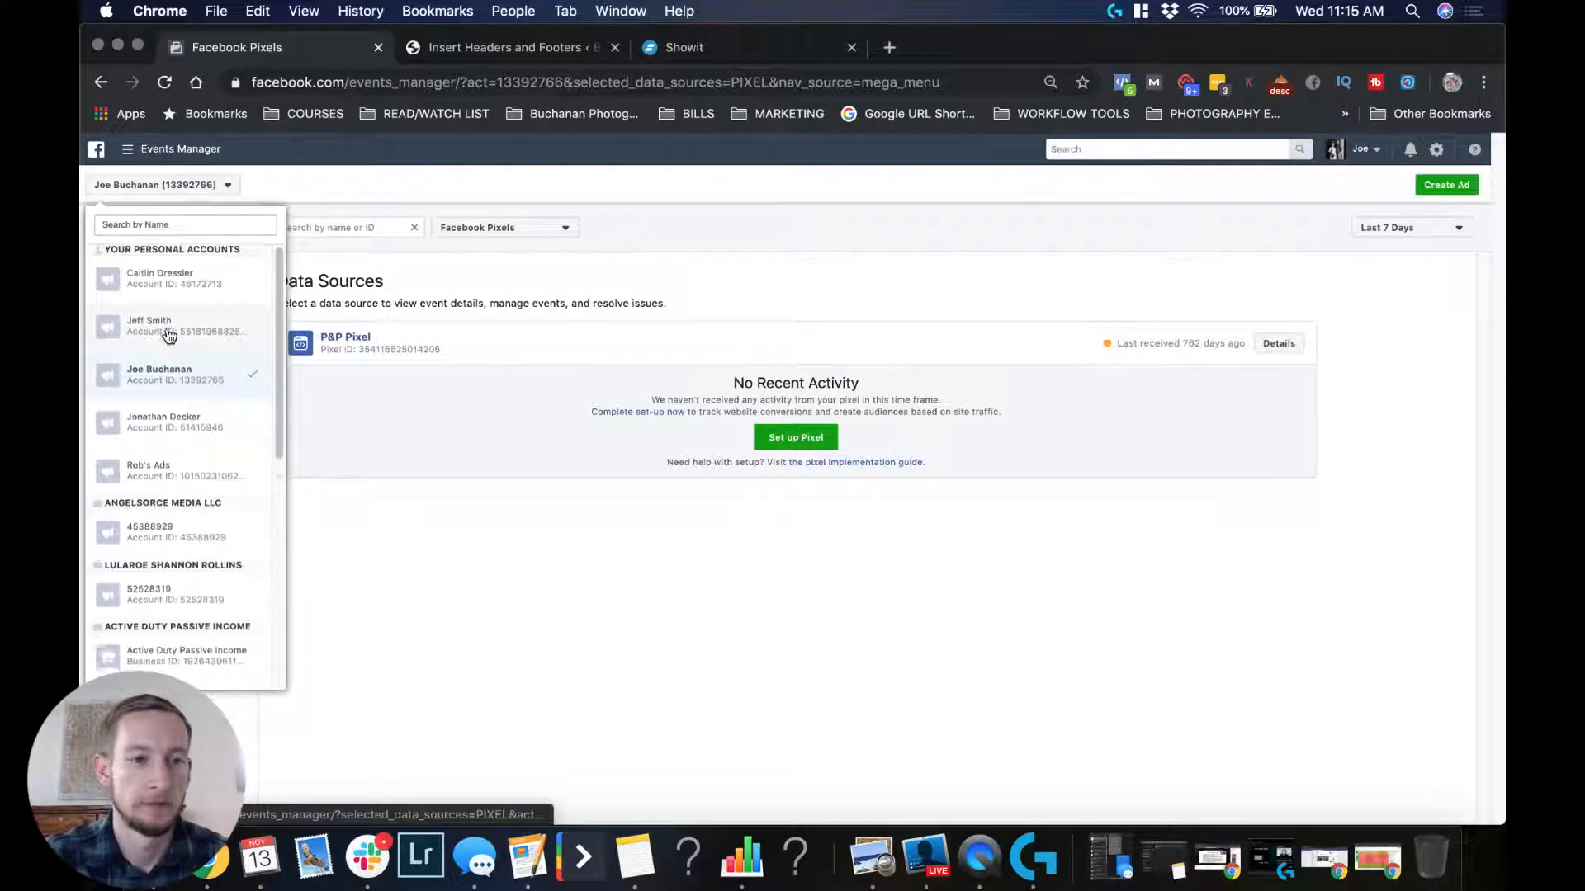
pyautogui.scroll(-2, 168, 336)
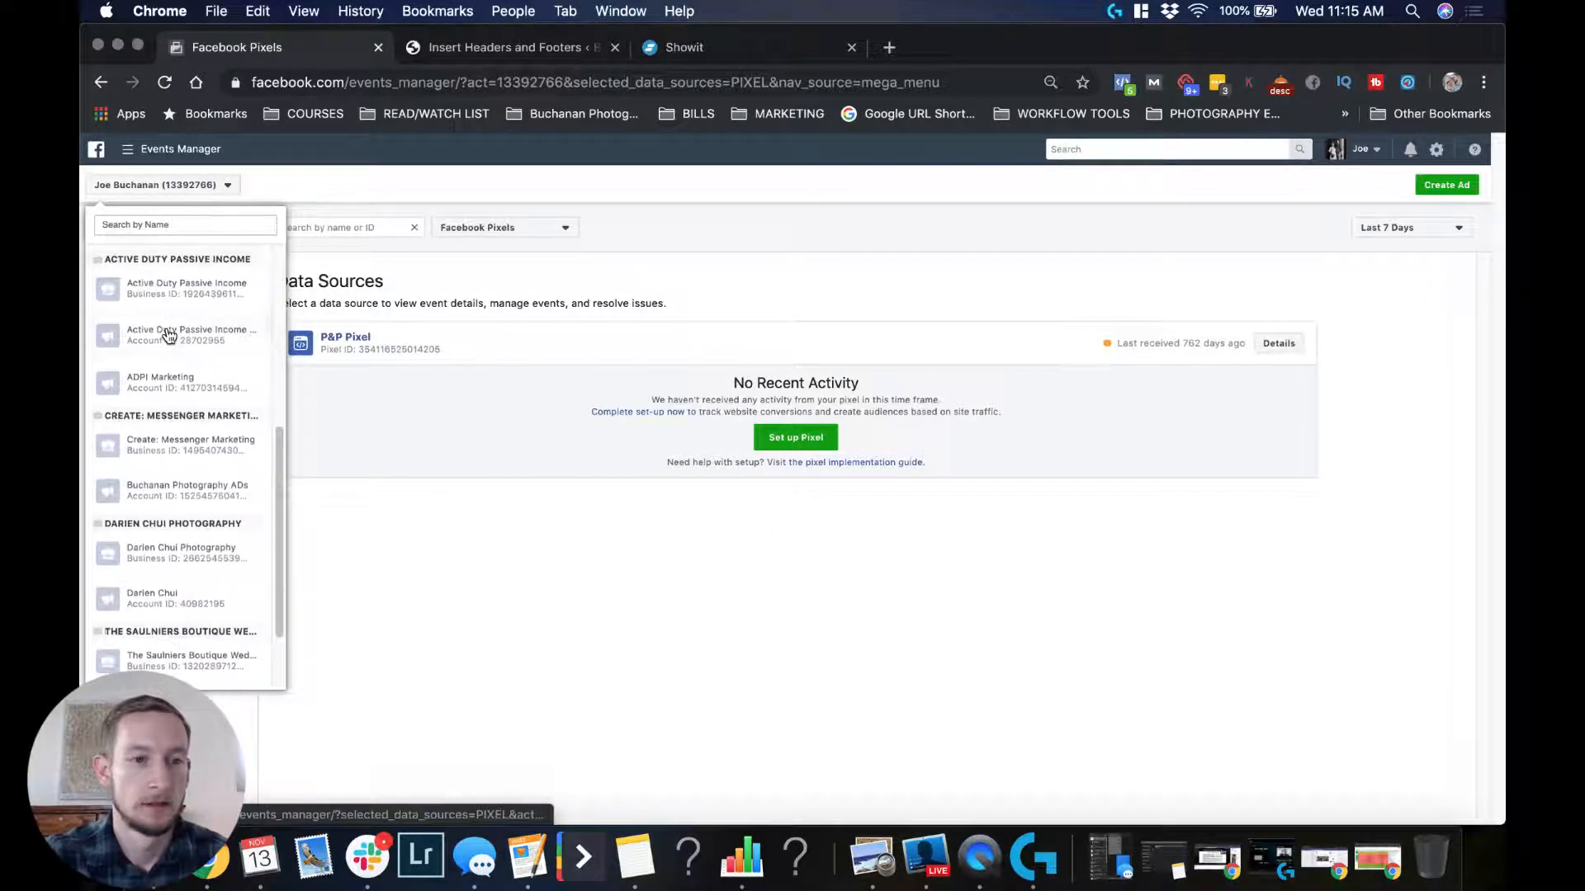
pyautogui.scroll(3, 177, 401)
pyautogui.scroll(-5, 179, 404)
pyautogui.click(177, 396)
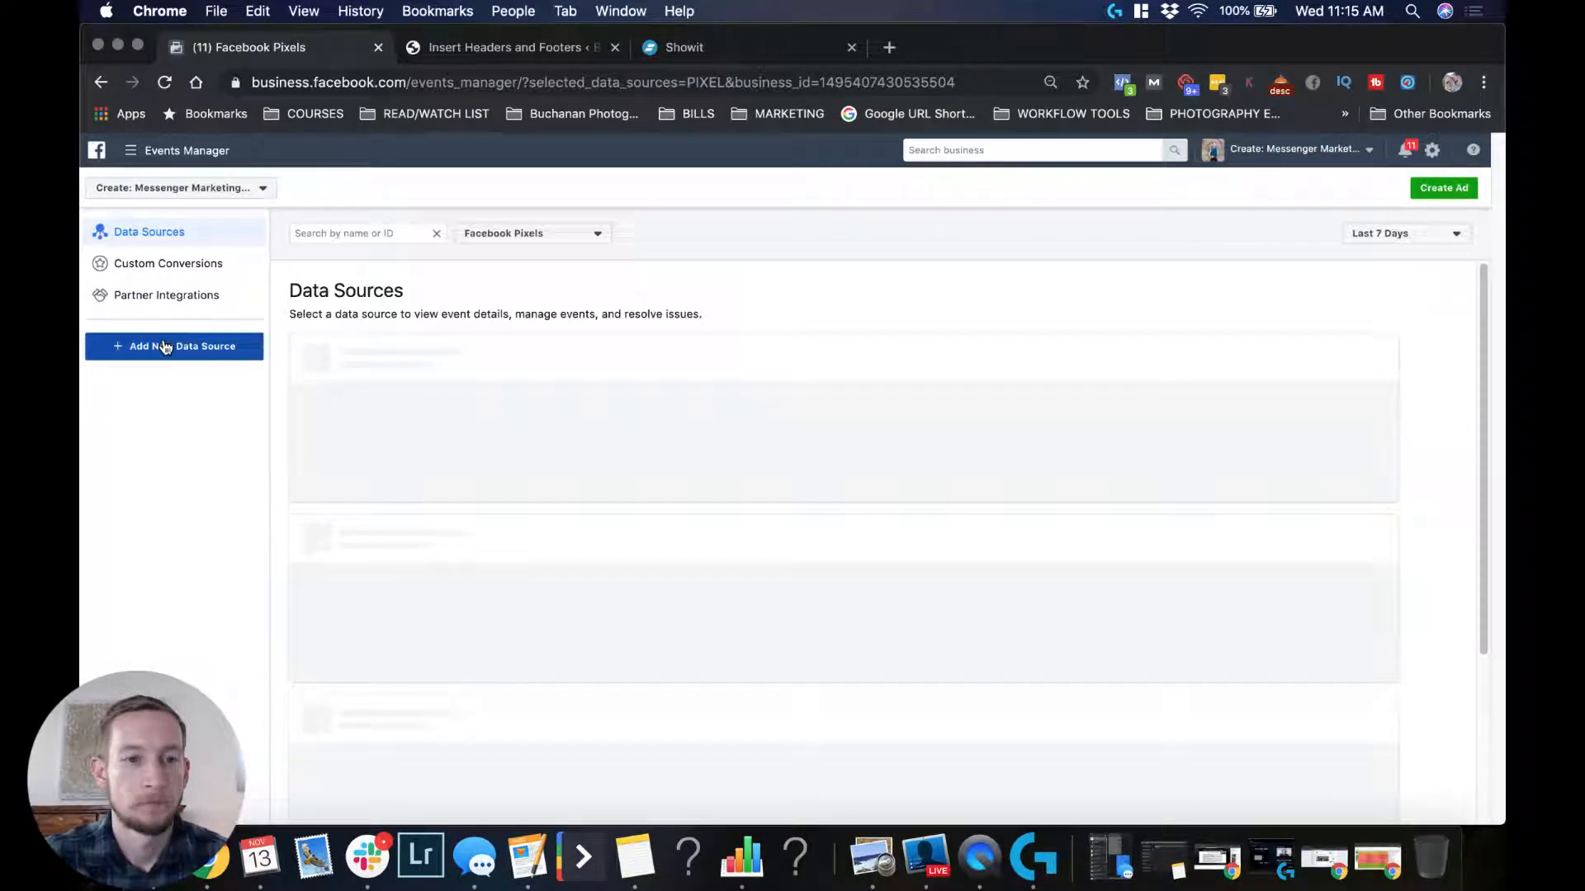
# - Create a new Facebook Pixel data source named XYZ Photography Website, leaving the optional website URL empty
pyautogui.click(165, 347)
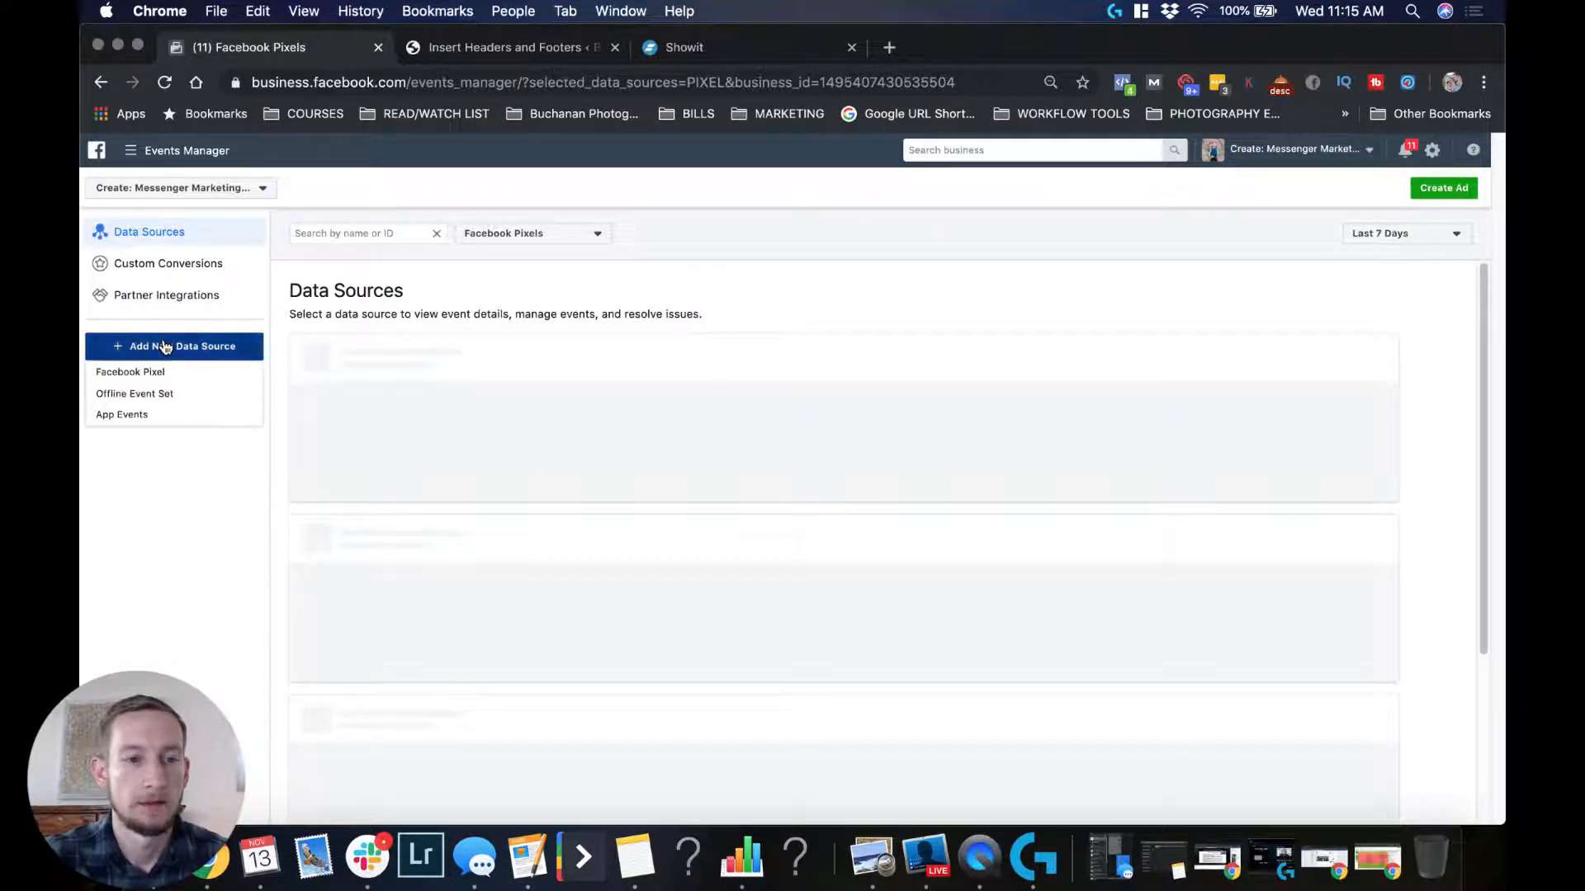
pyautogui.click(130, 373)
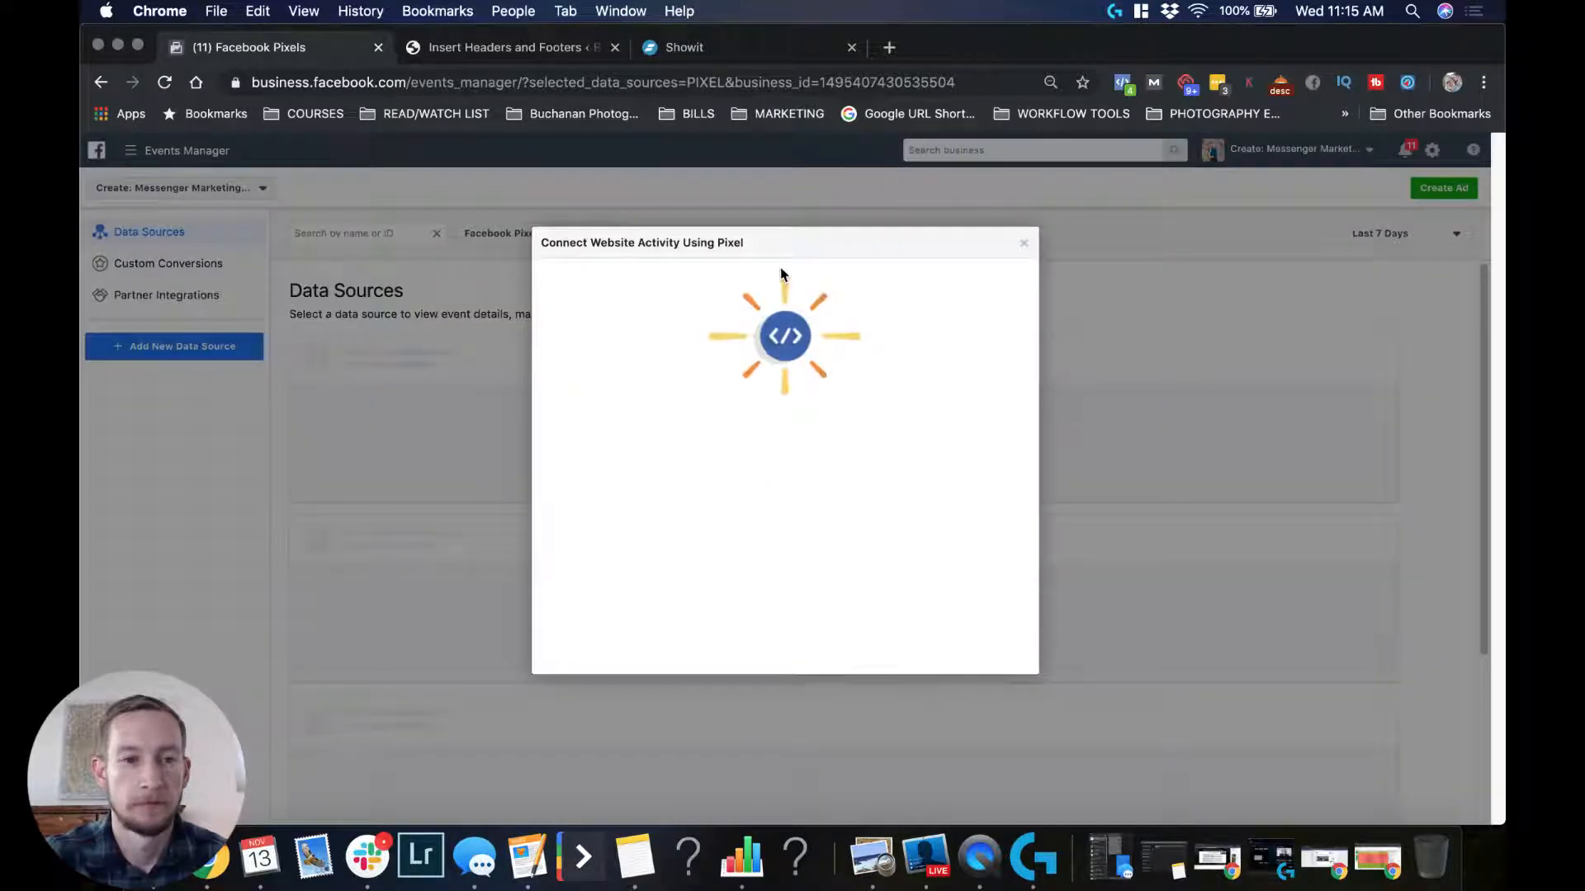
pyautogui.tripleClick(709, 535)
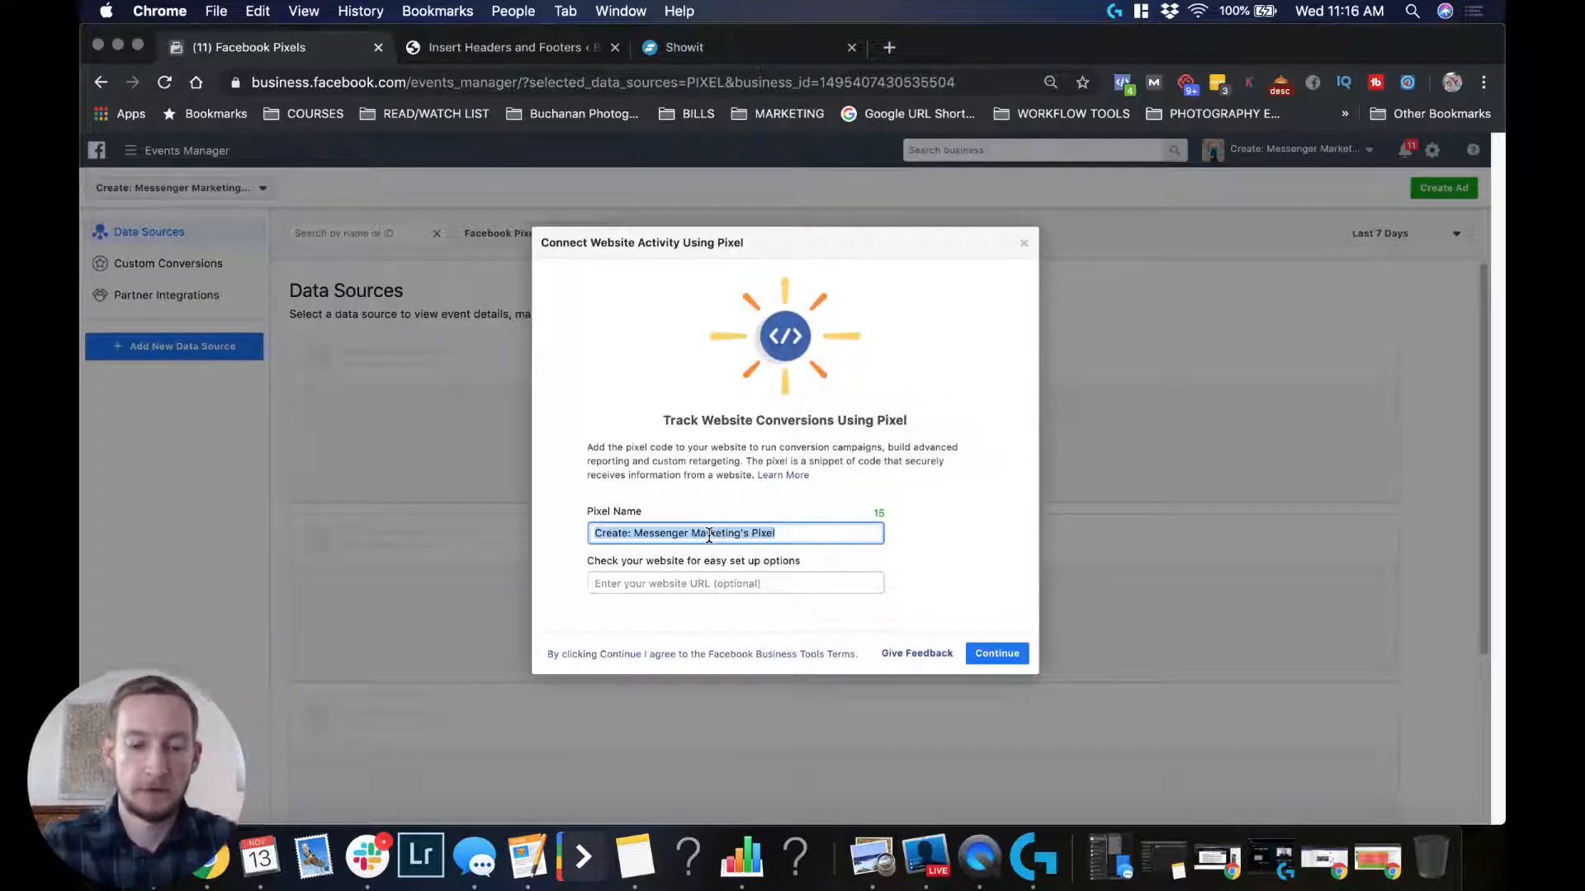
pyautogui.write('X')
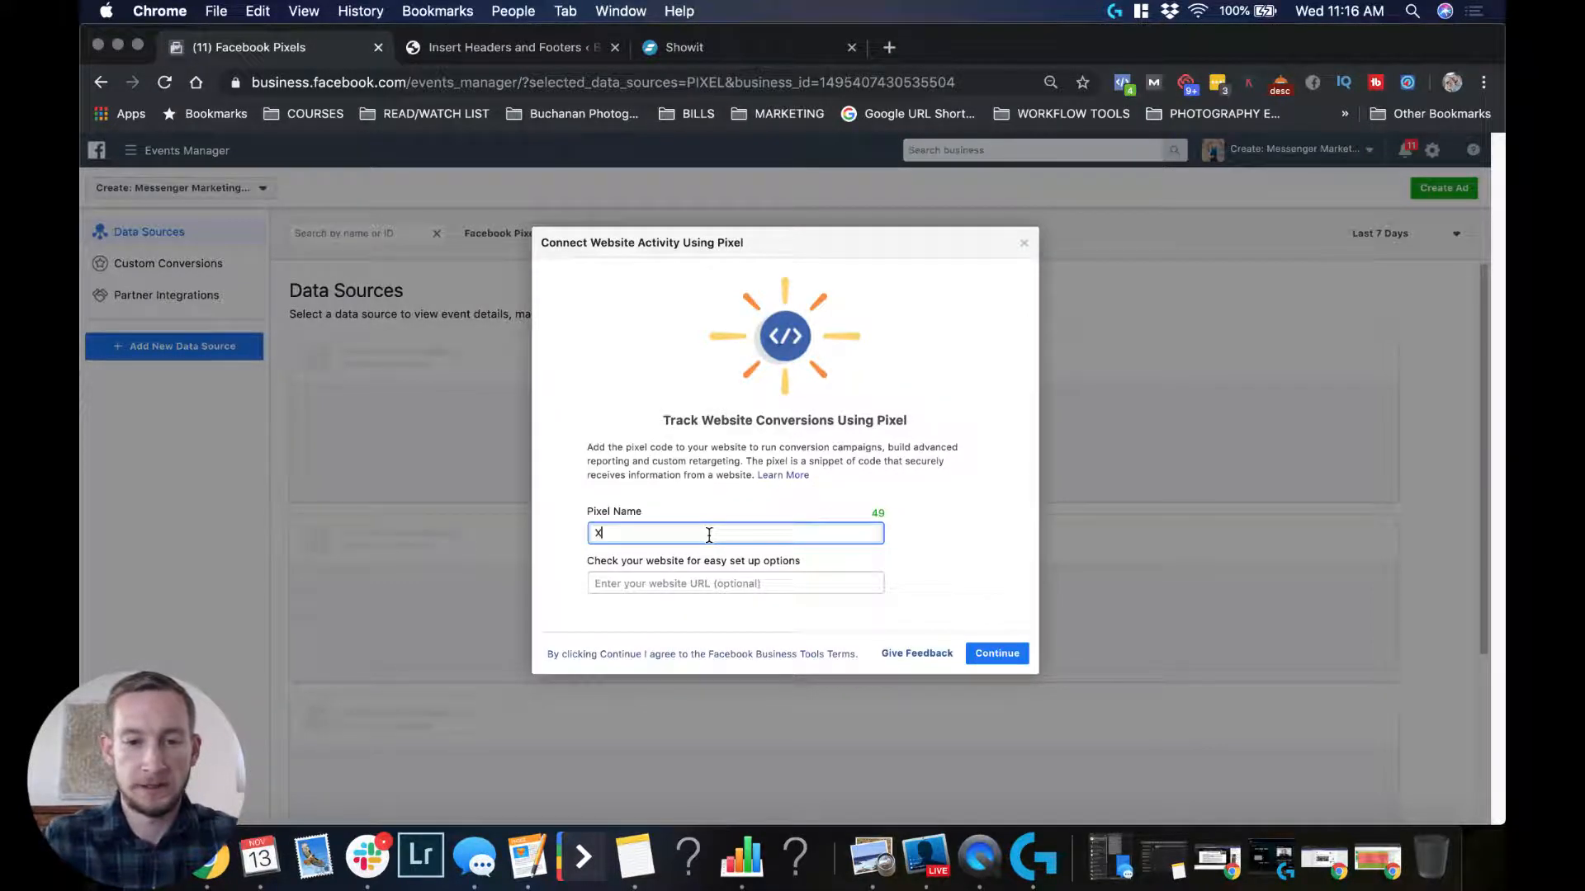
pyautogui.write('YZ Photogrph')
pyautogui.write('phy')
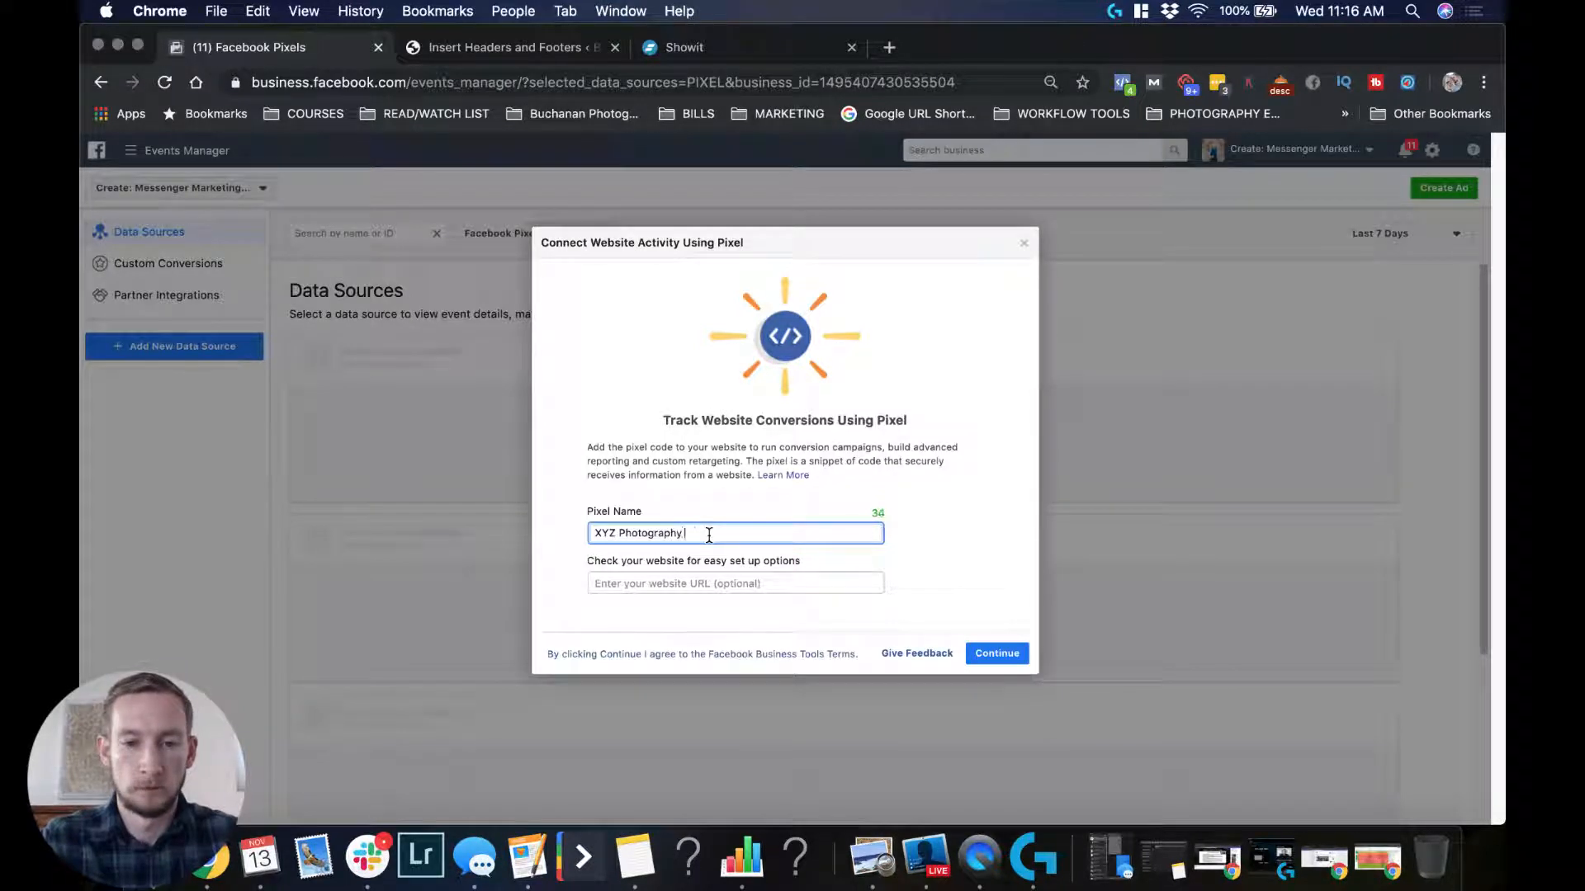
pyautogui.click(726, 585)
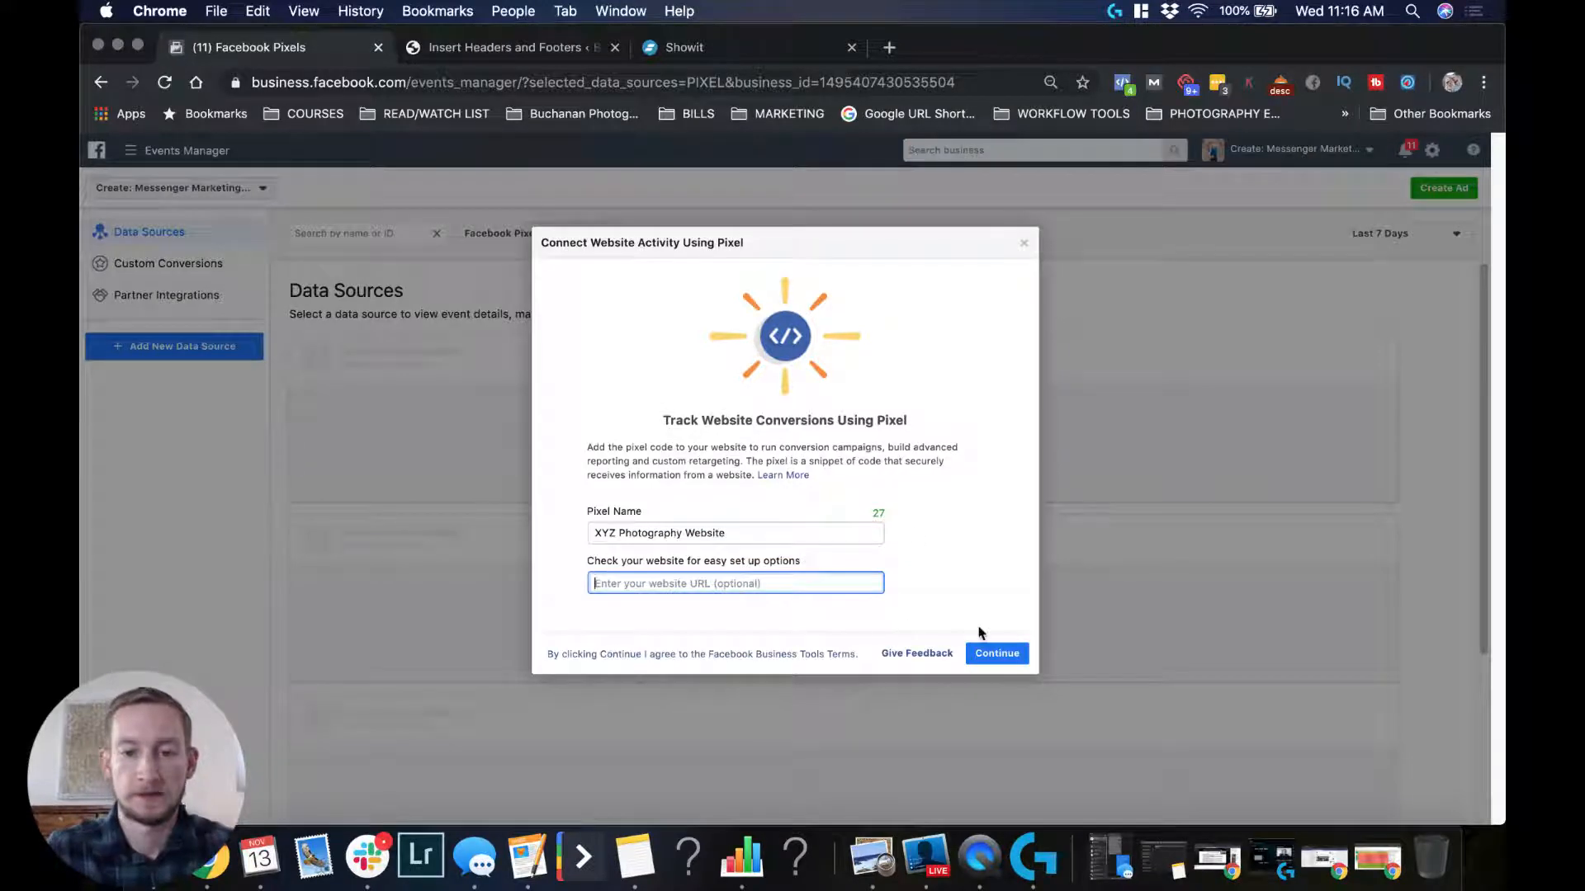
pyautogui.click(996, 653)
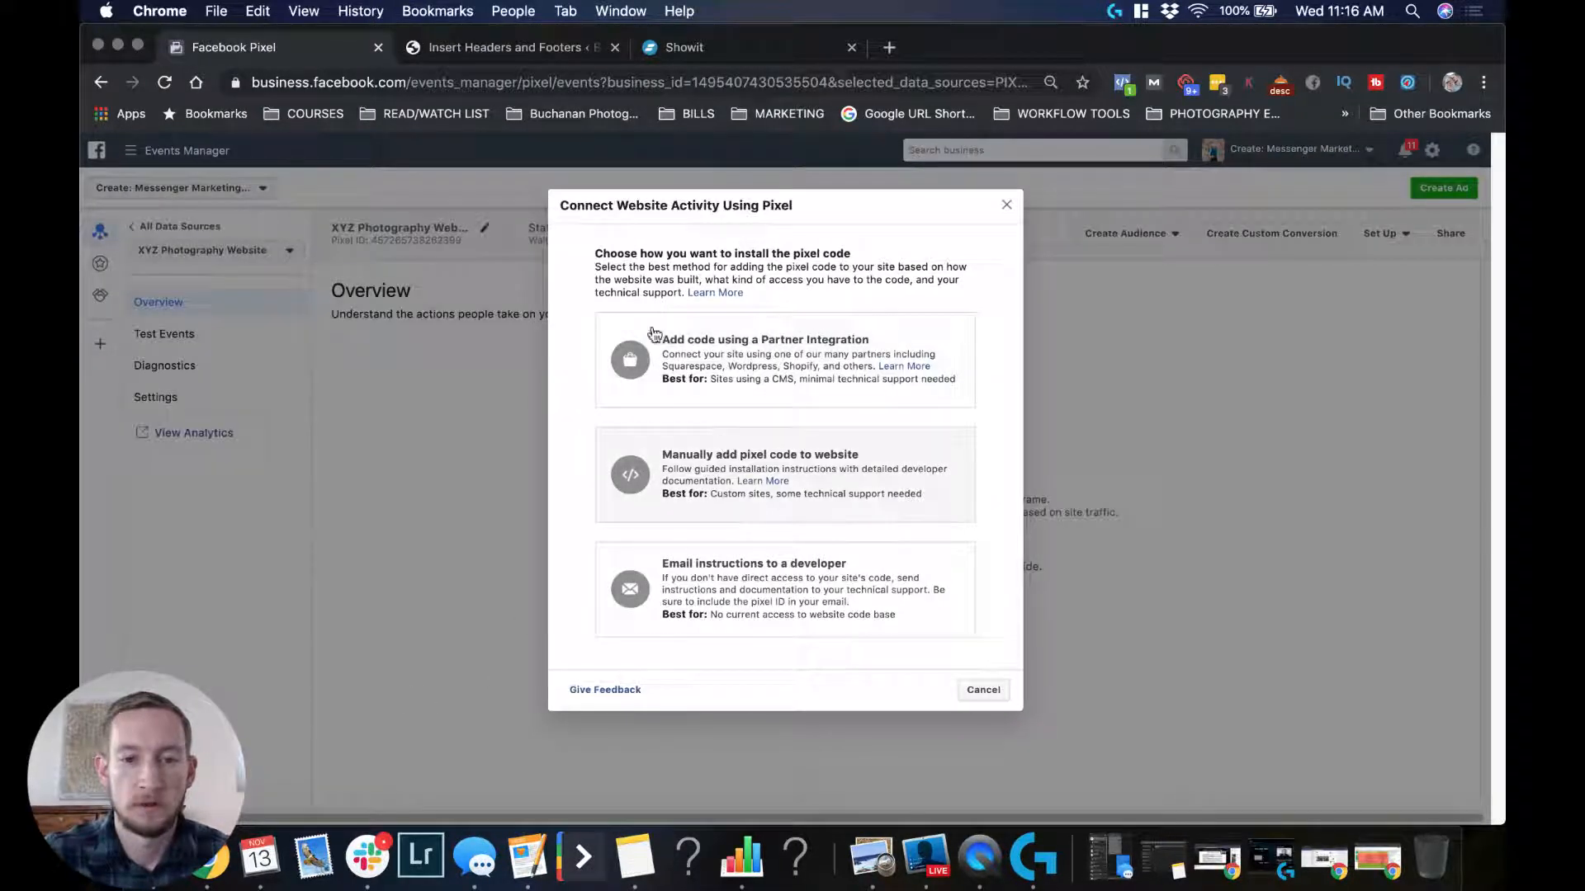
# - Choose manual installation for the pixel and copy its base code to the clipboard
pyautogui.click(677, 472)
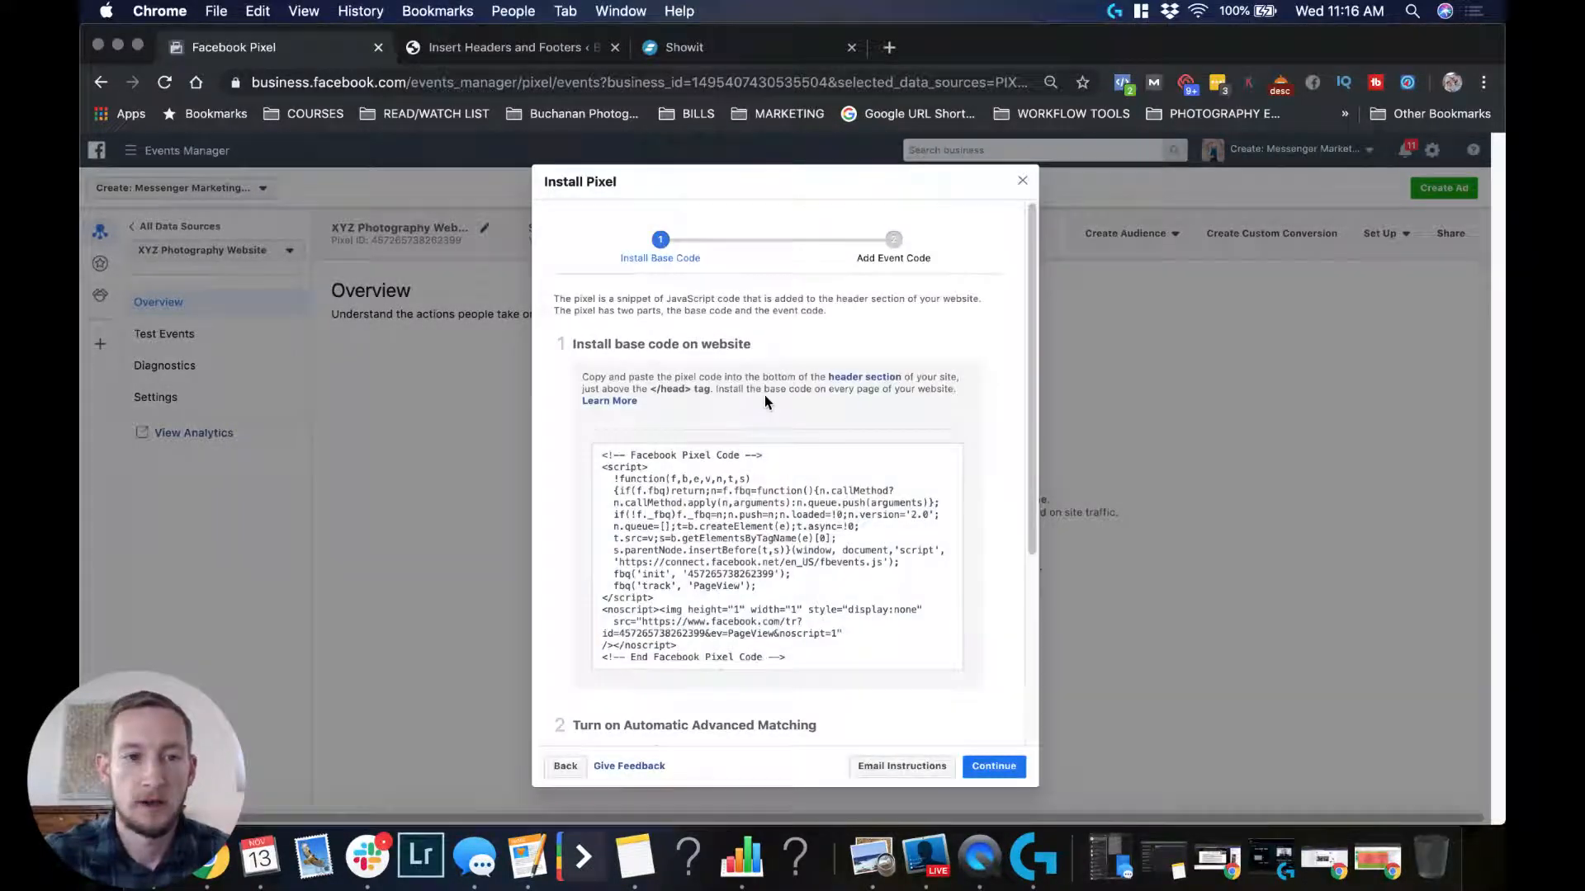
pyautogui.scroll(-5, 774, 548)
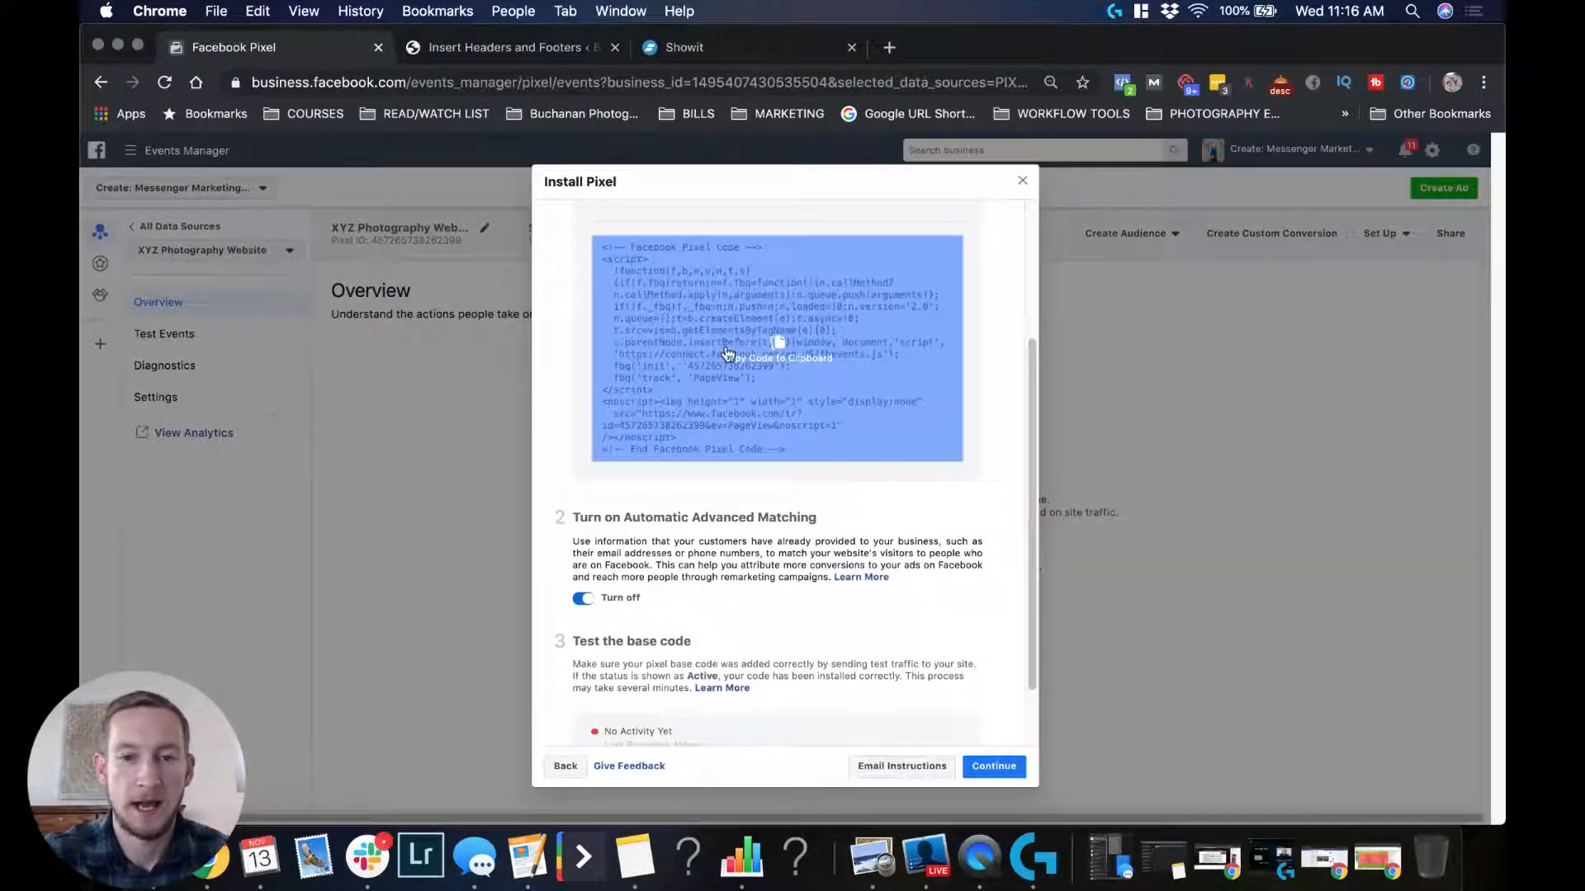
pyautogui.scroll(-2, 748, 334)
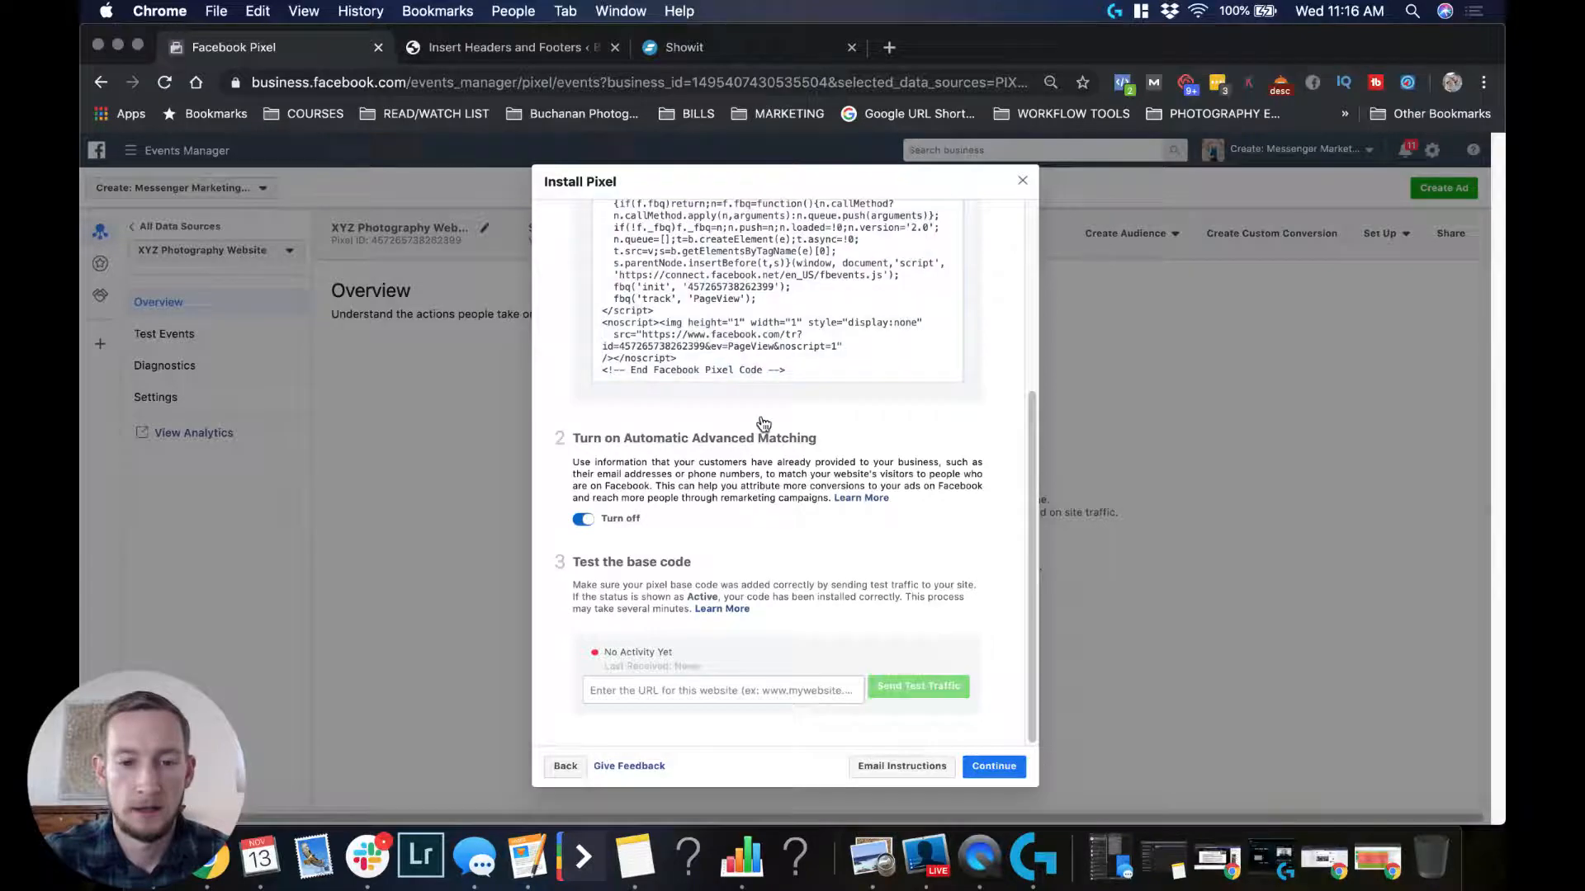
pyautogui.click(756, 270)
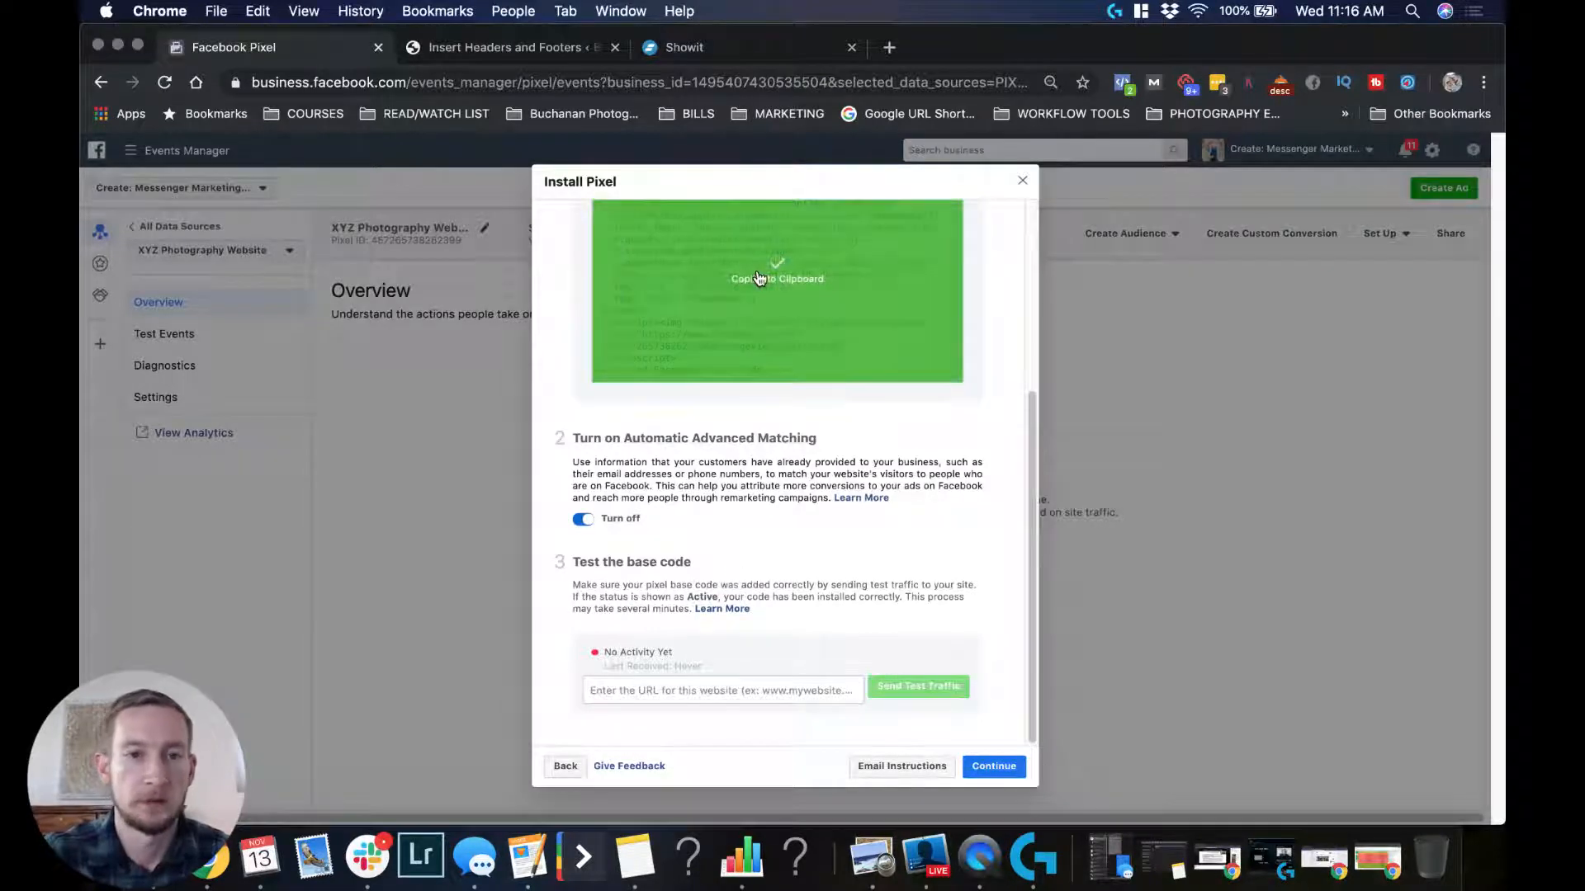
pyautogui.scroll(5, 584, 183)
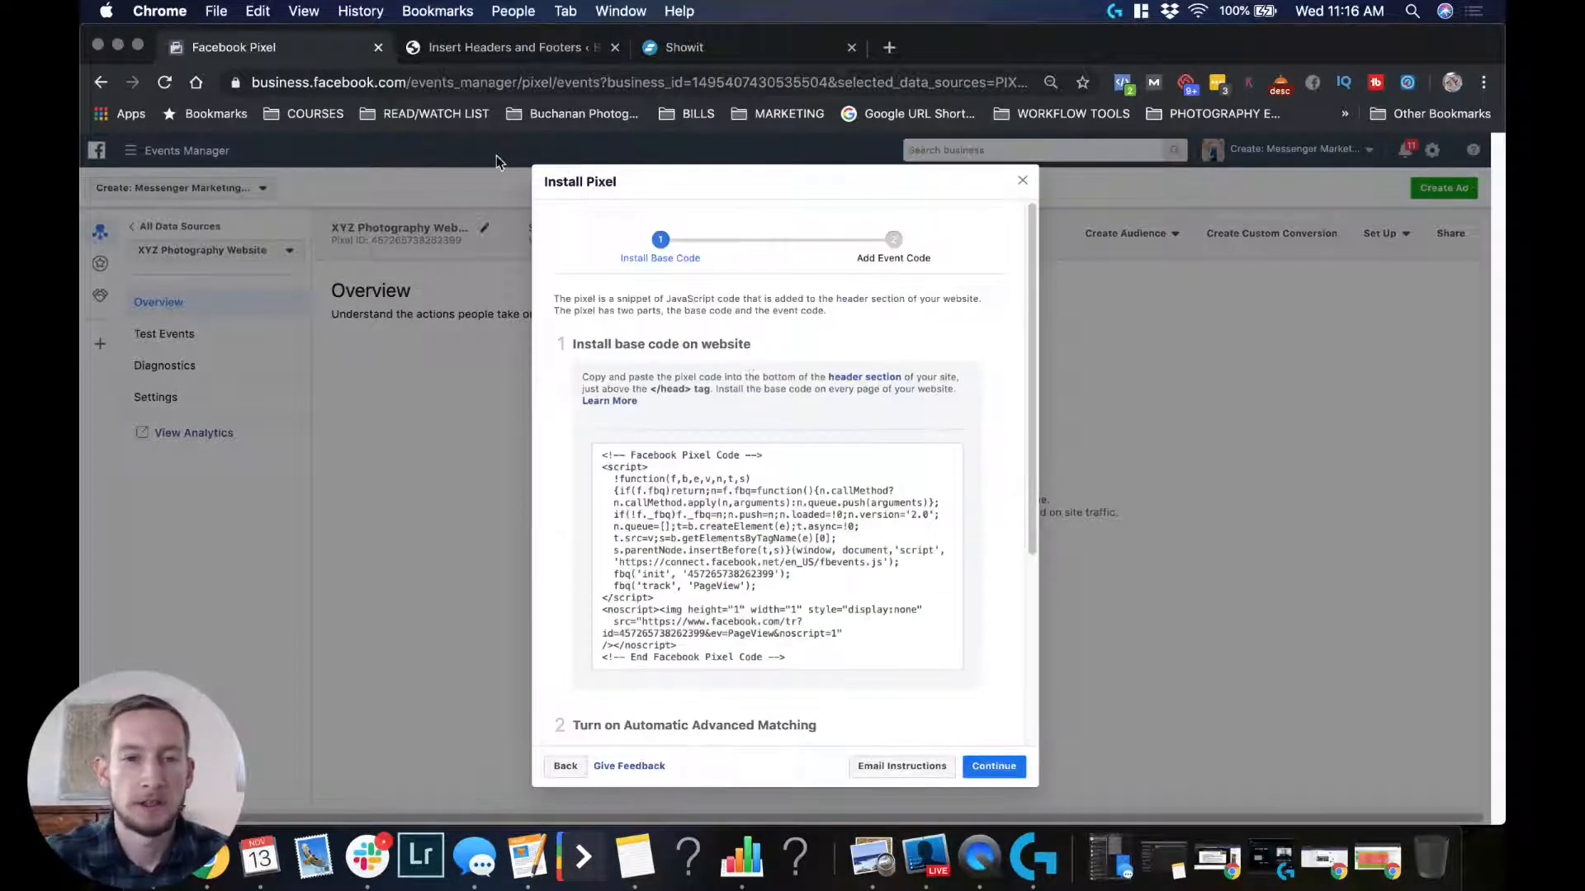
# - Switch to the WordPress admin site and open the Insert Headers and Footers plugin settings
pyautogui.click(520, 56)
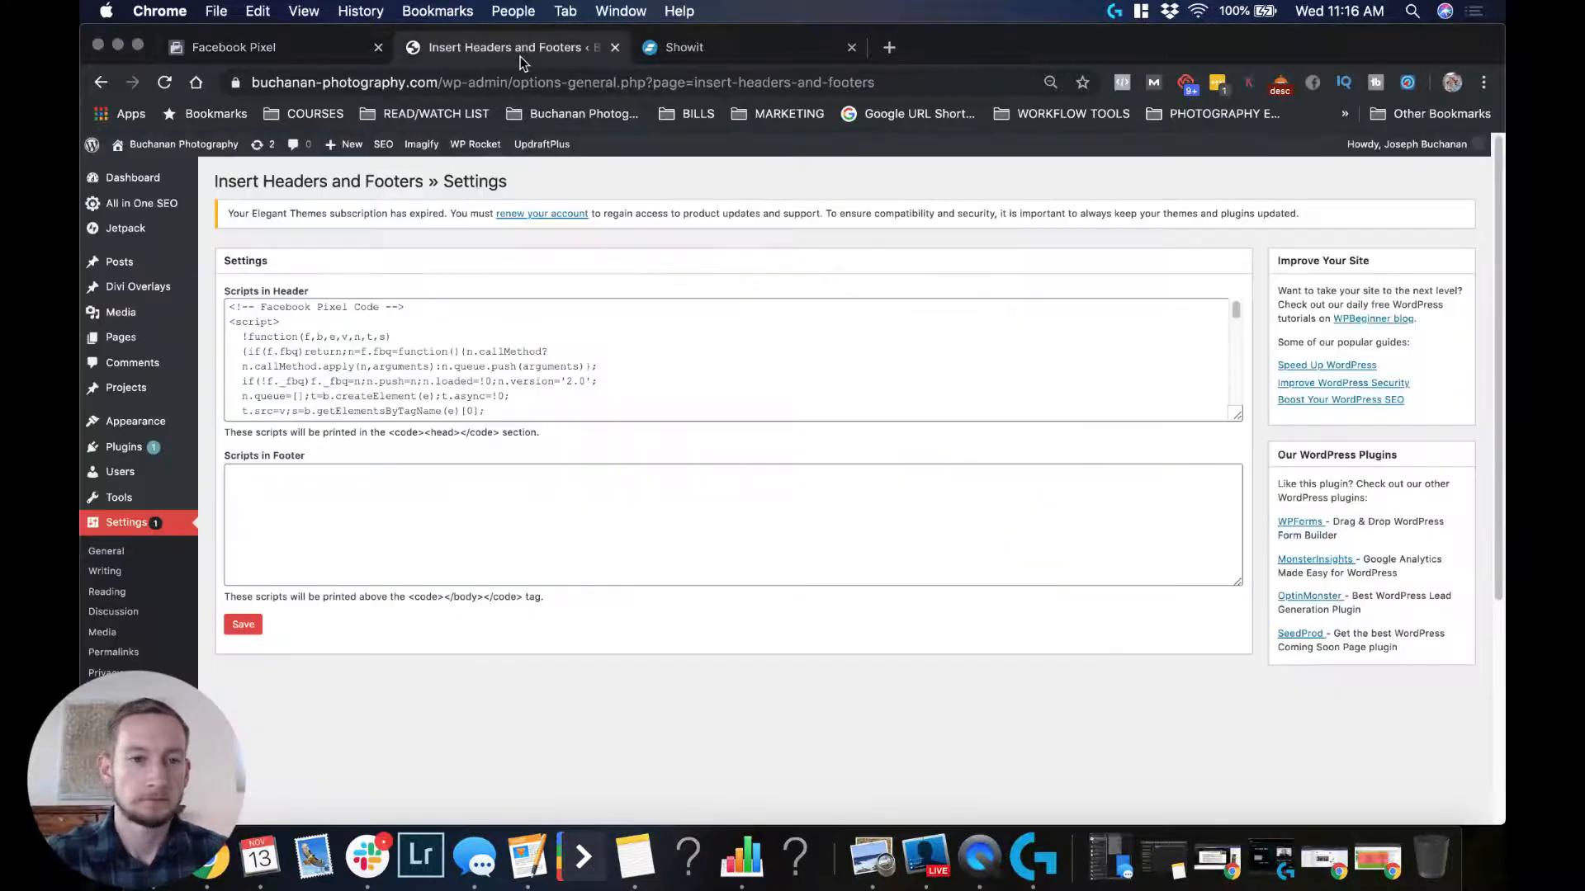
pyautogui.scroll(-5, 317, 395)
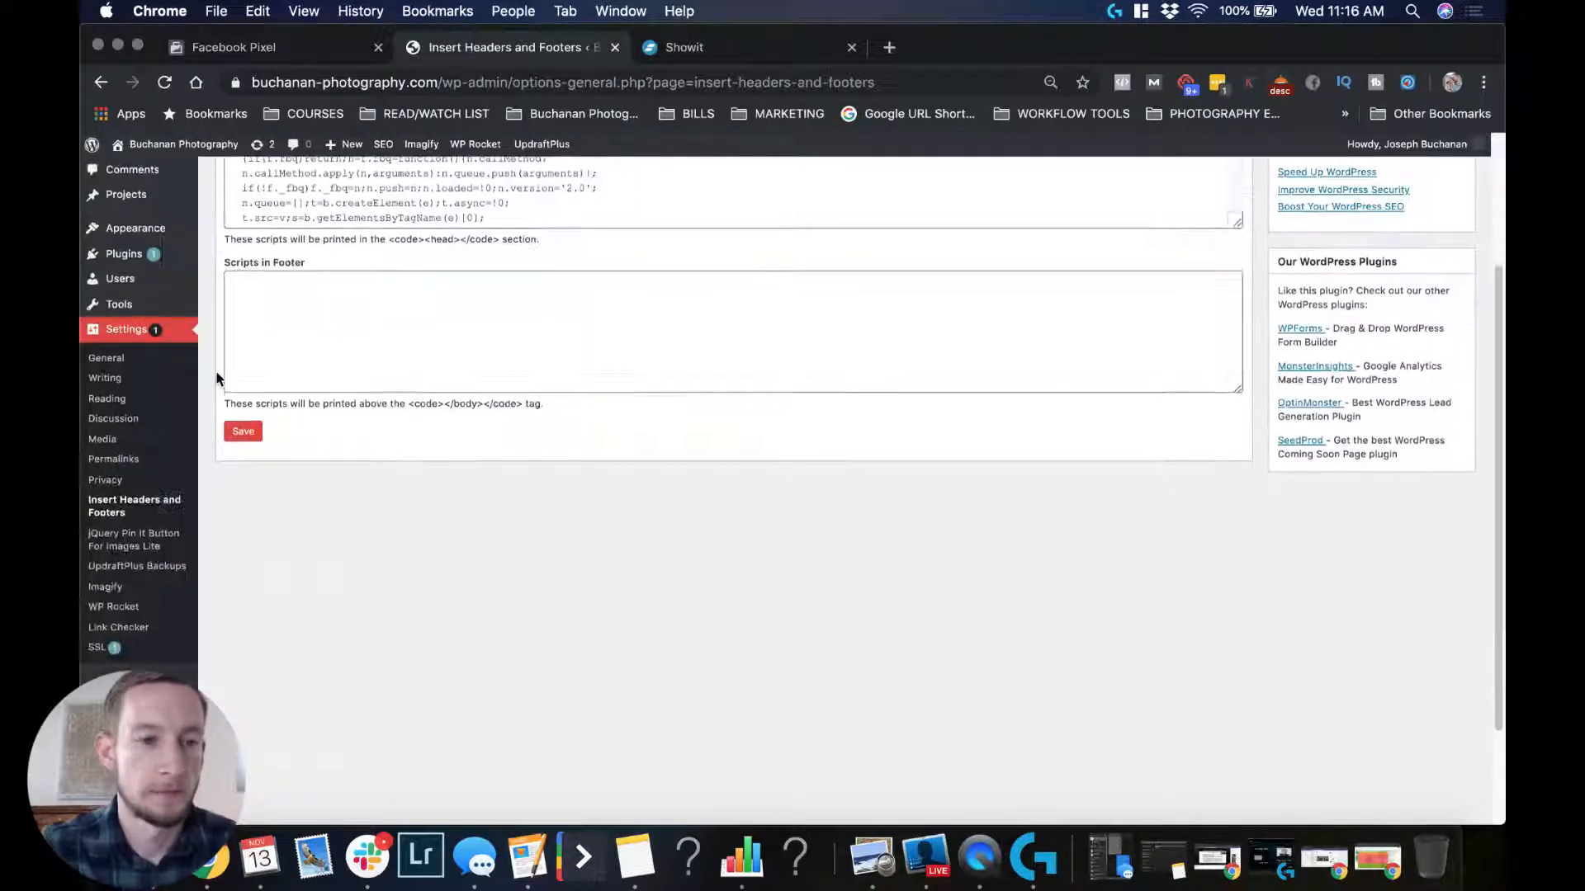
pyautogui.scroll(5, 162, 355)
pyautogui.moveTo(182, 335)
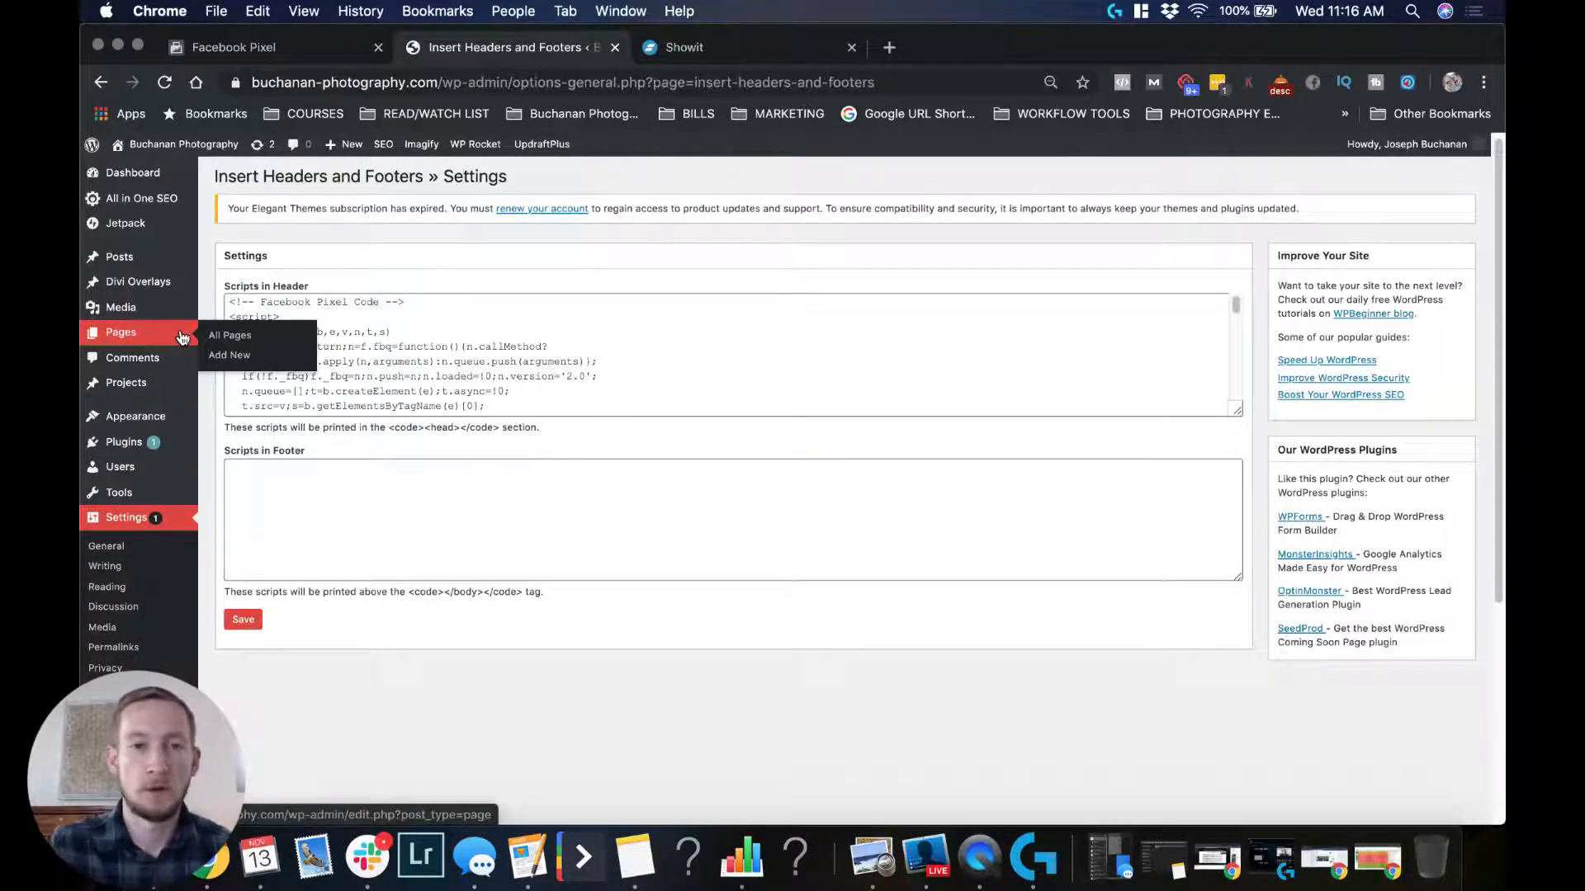
pyautogui.moveTo(123, 478)
pyautogui.scroll(-3, 123, 479)
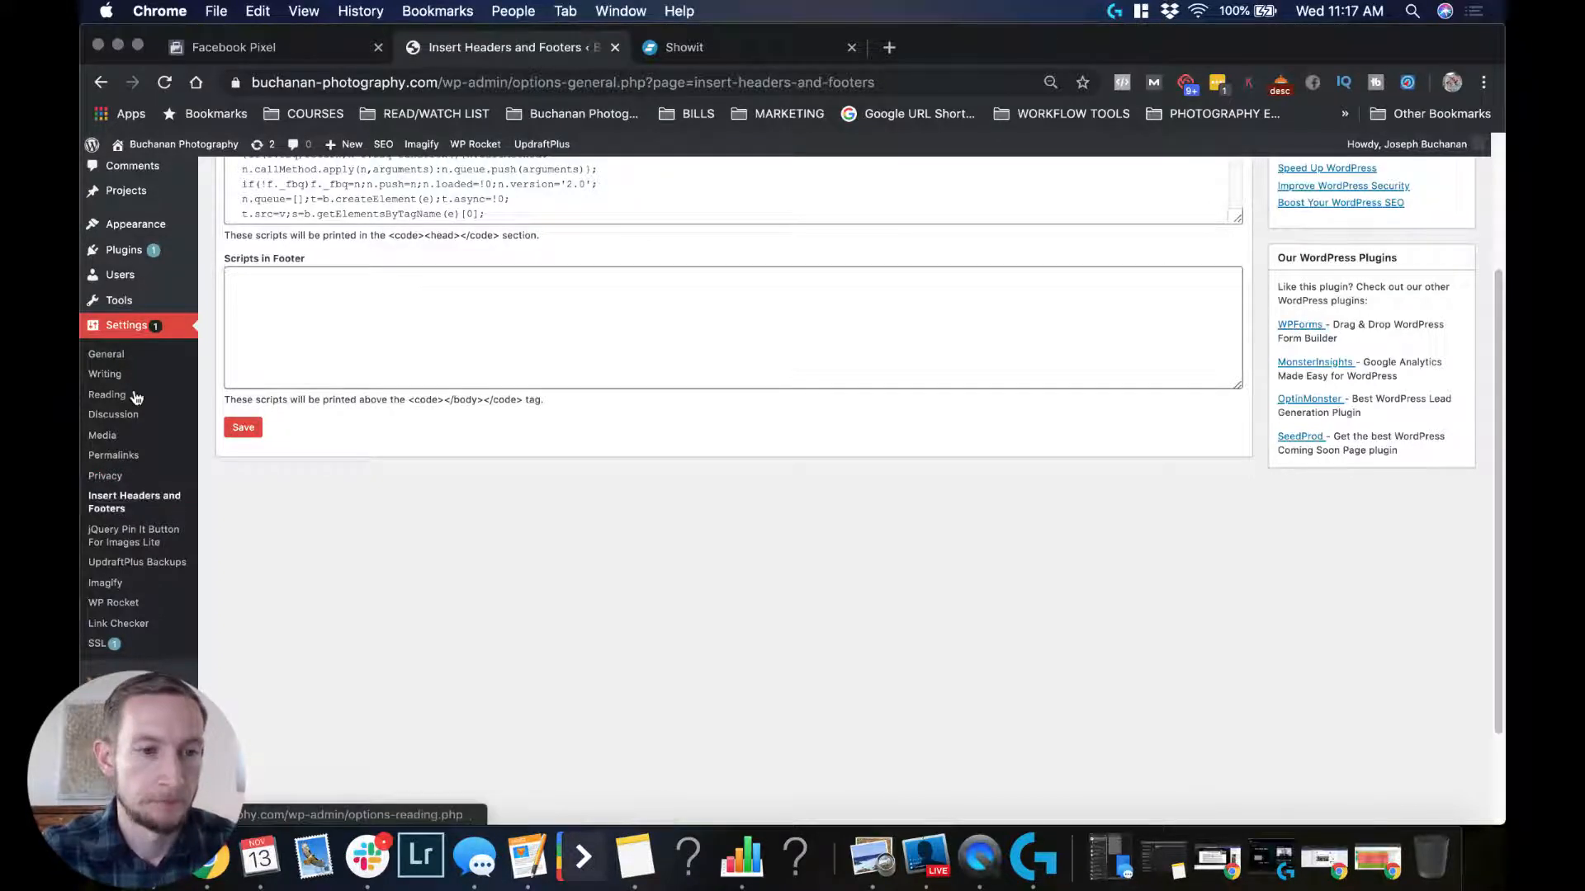
pyautogui.scroll(-2, 116, 487)
pyautogui.scroll(1, 137, 284)
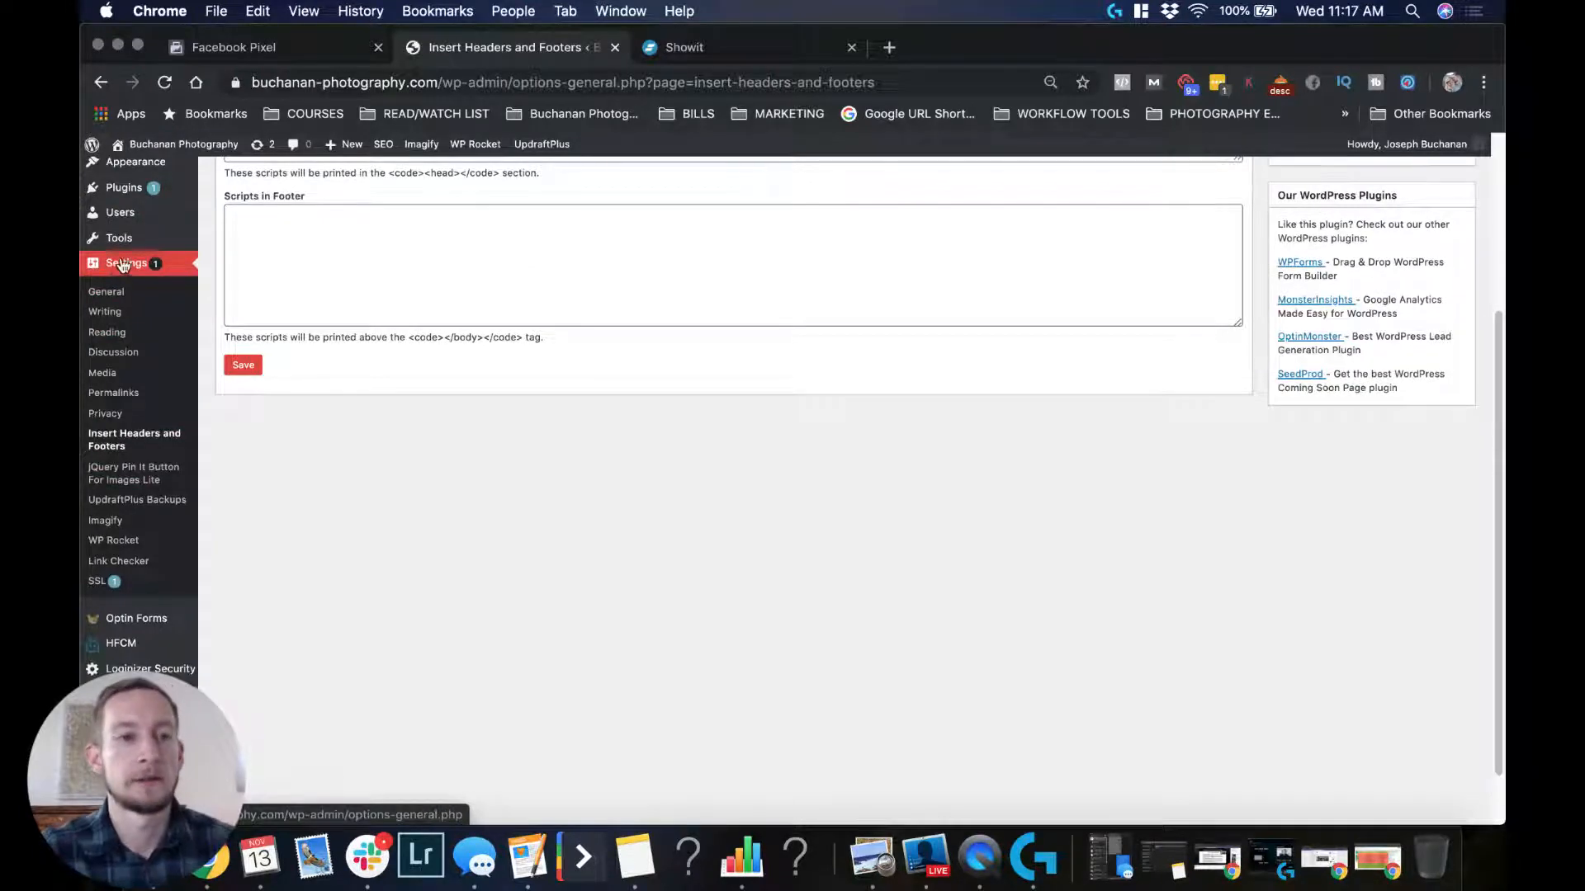
pyautogui.click(105, 443)
# - Examine the Scripts in Header content, highlighting the existing Facebook Pixel code block and reviewing the other tracking scripts and the save option
pyautogui.click(369, 353)
pyautogui.scroll(-1, 369, 354)
pyautogui.scroll(-2, 369, 353)
pyautogui.scroll(2, 369, 353)
pyautogui.scroll(-1, 369, 353)
pyautogui.moveTo(445, 376); pyautogui.dragTo(217, 274)
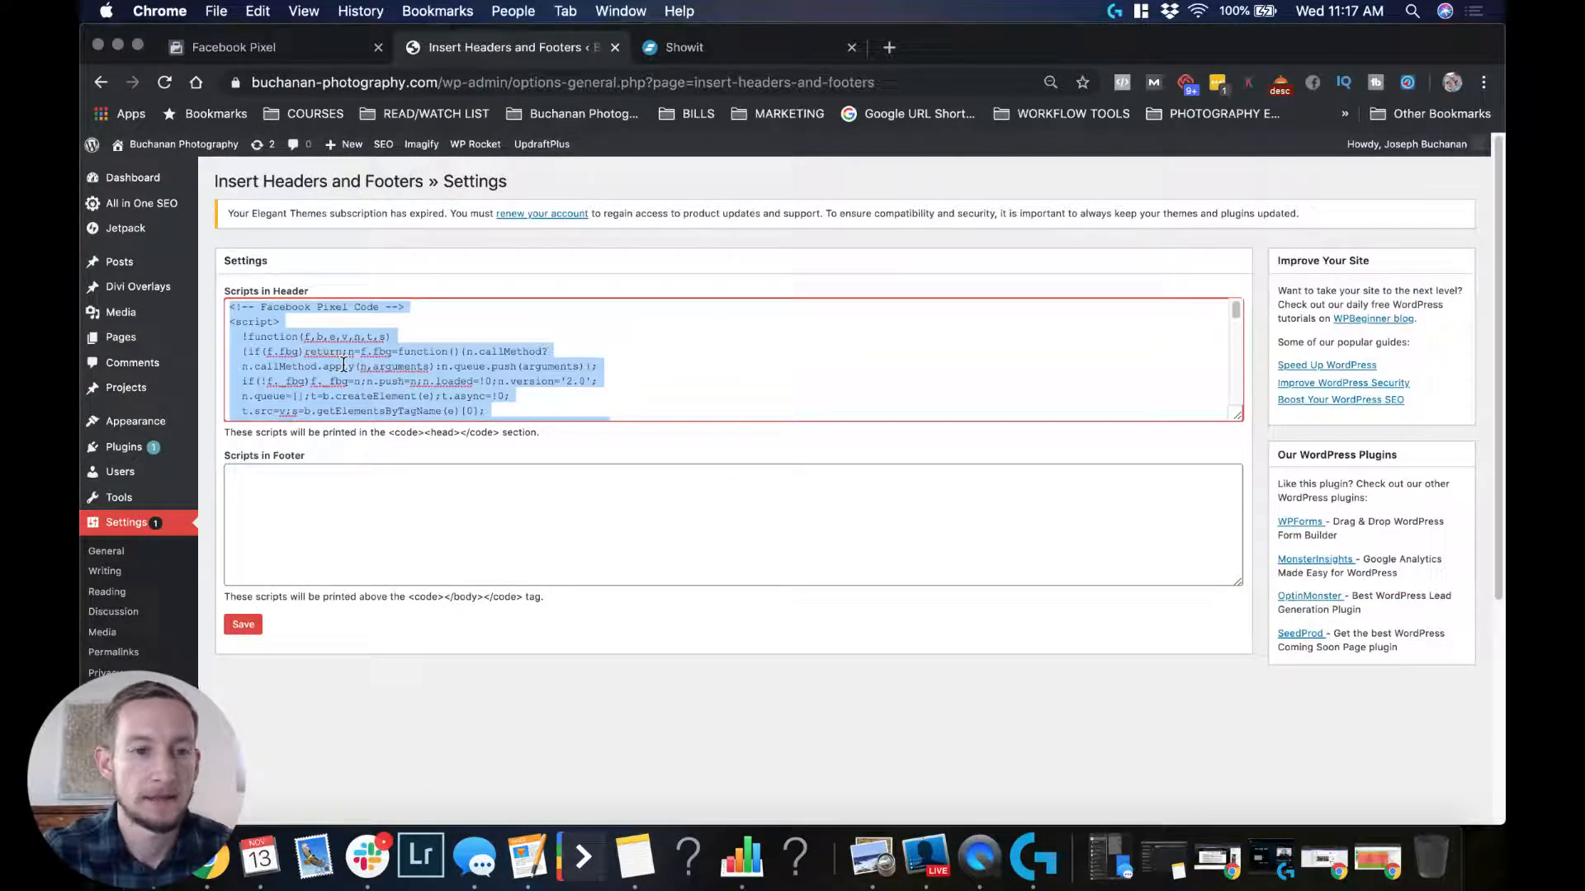
pyautogui.scroll(-4, 355, 358)
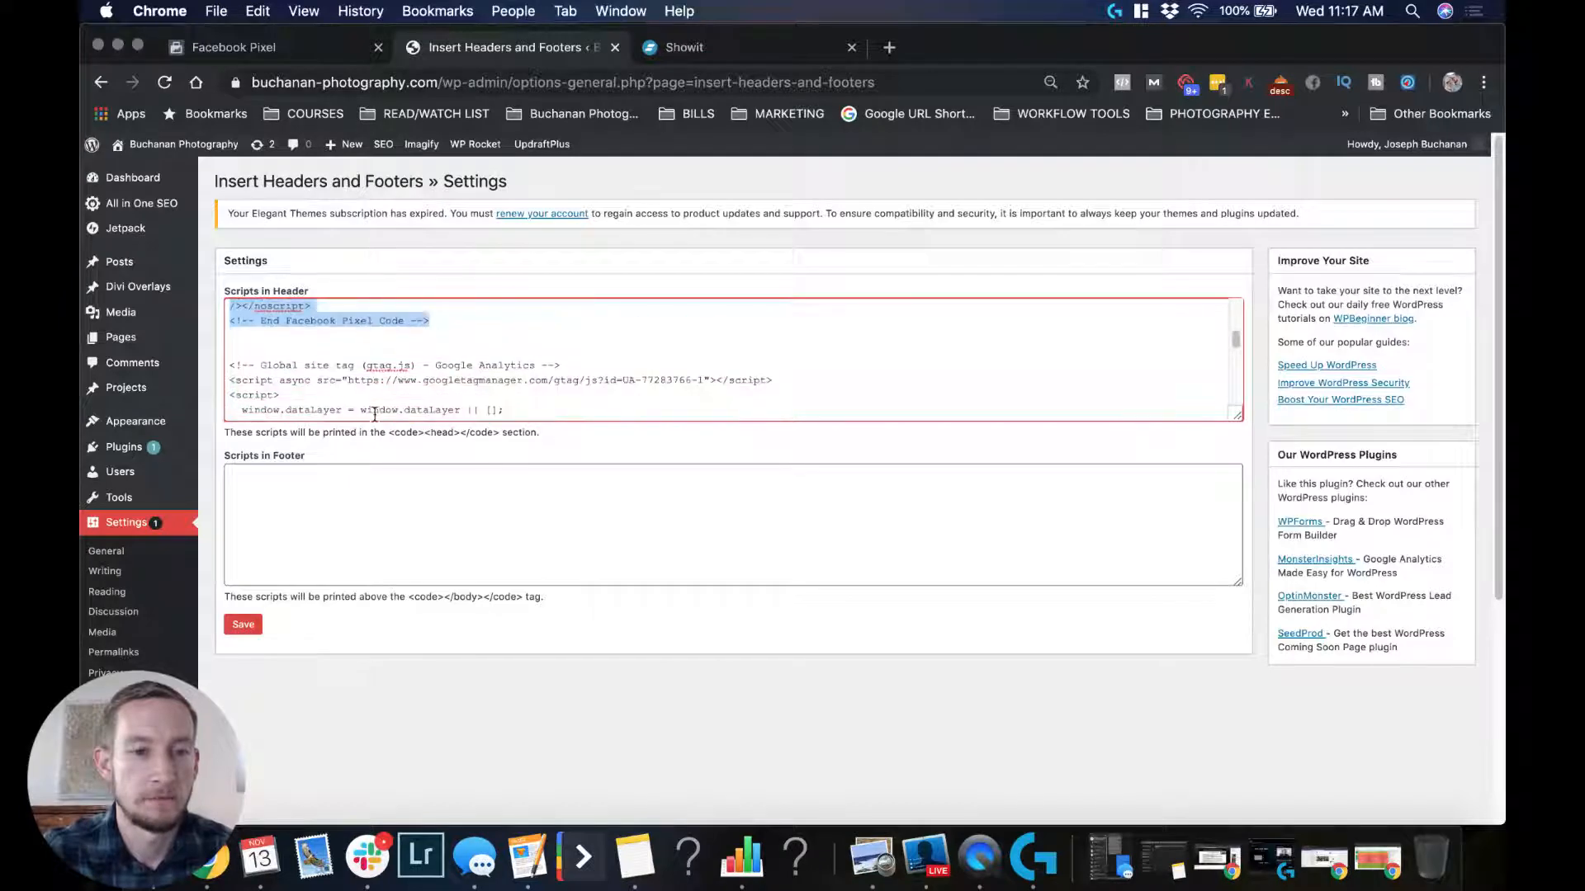
pyautogui.scroll(-10, 402, 377)
pyautogui.click(678, 690)
pyautogui.scroll(-4, 678, 689)
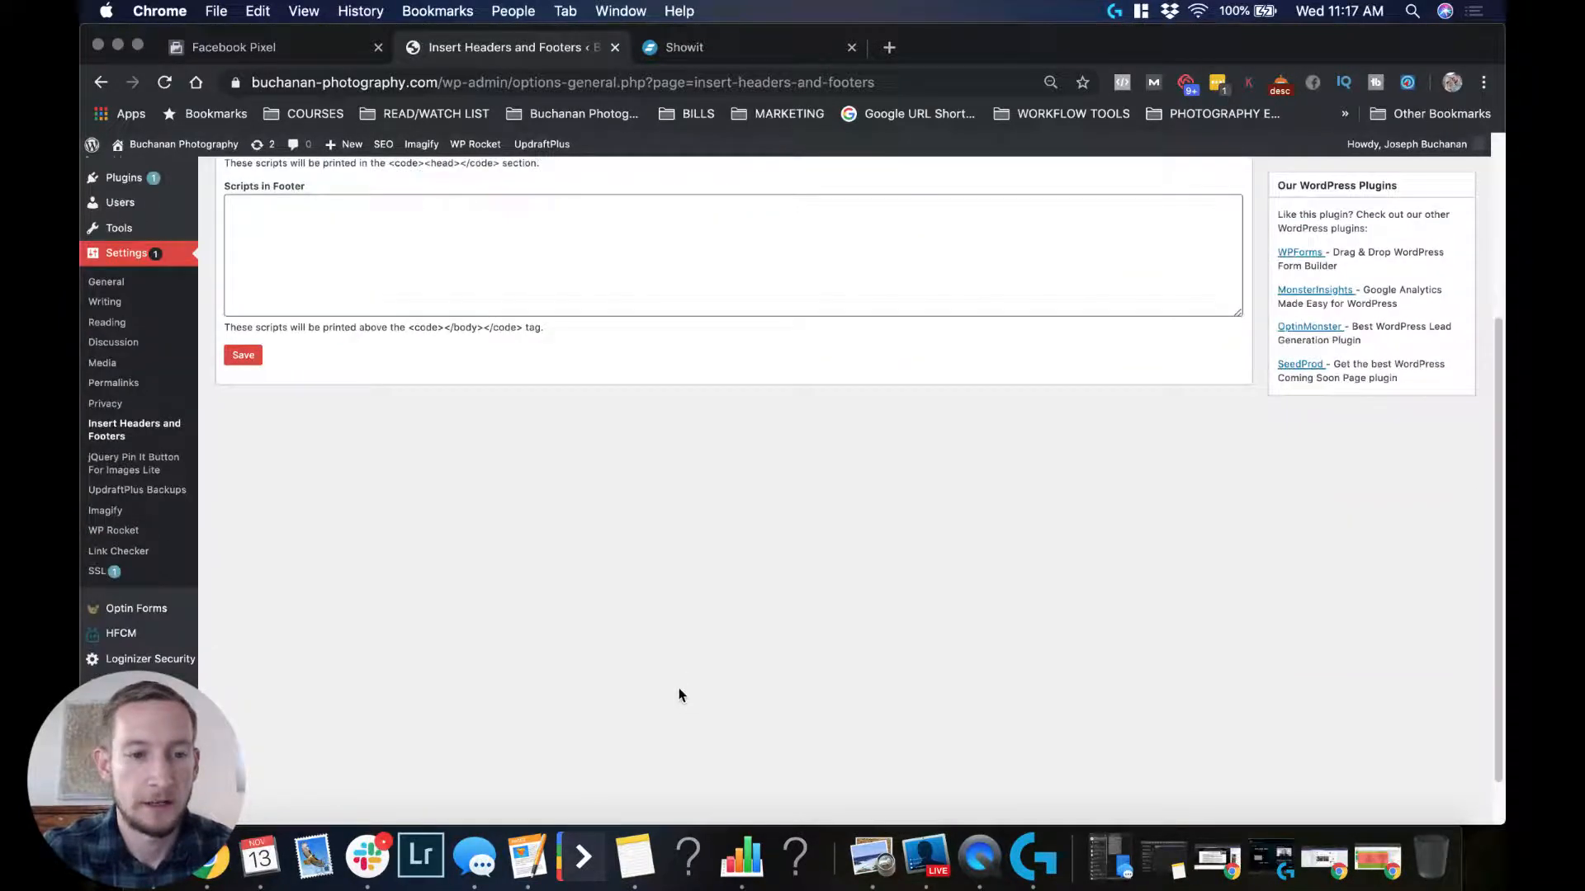
pyautogui.click(243, 355)
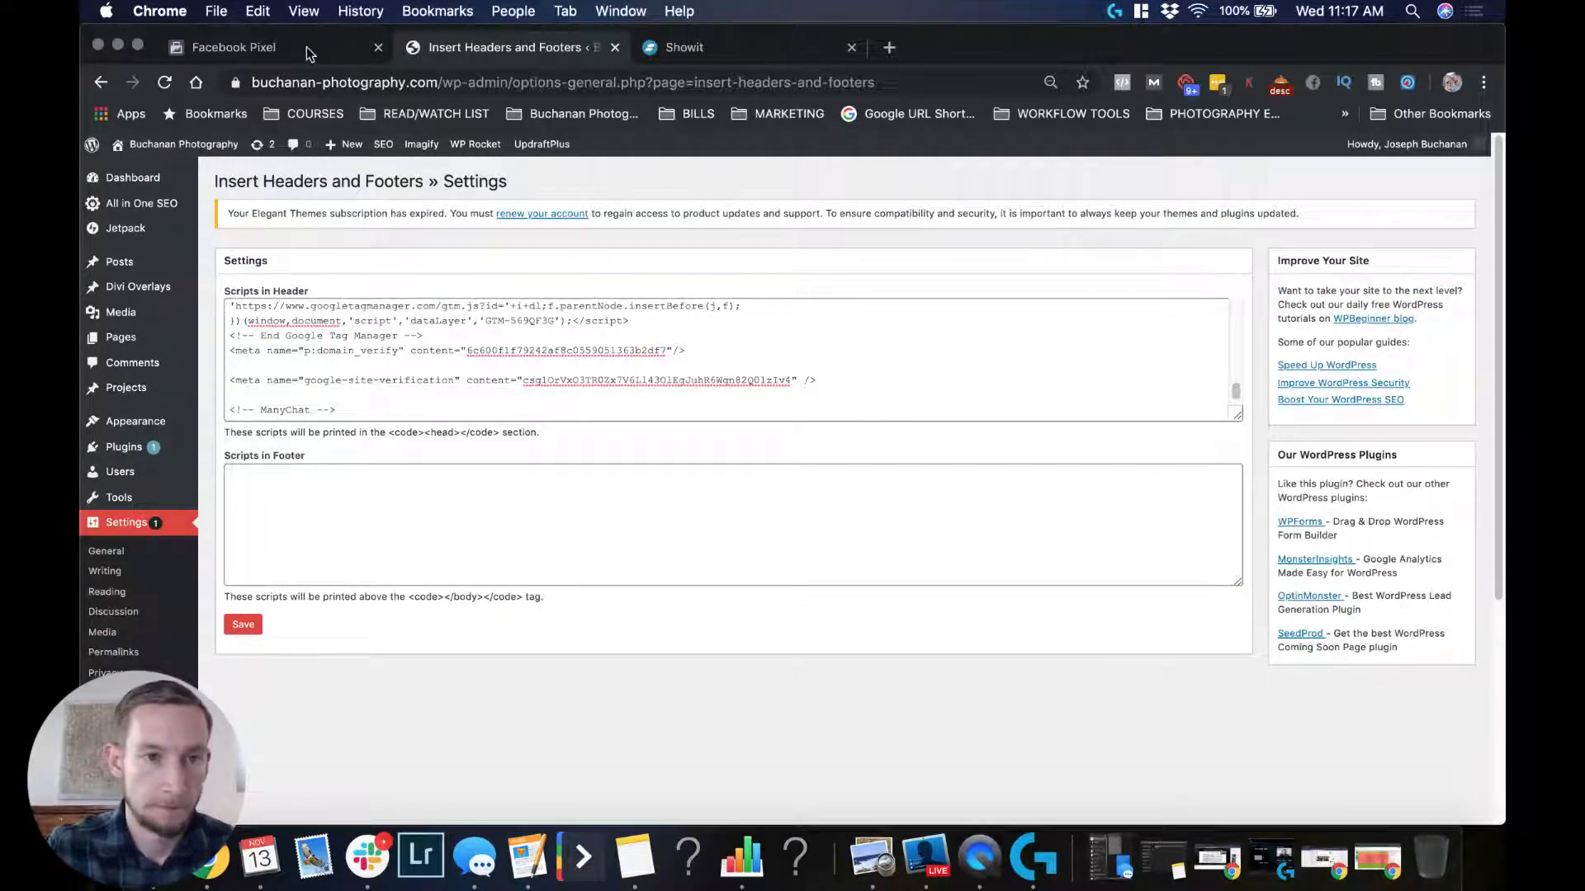
# - Return to the Facebook pixel installation, continue past the base code without a test URL, and cancel the event setup
pyautogui.click(281, 52)
pyautogui.scroll(-5, 831, 540)
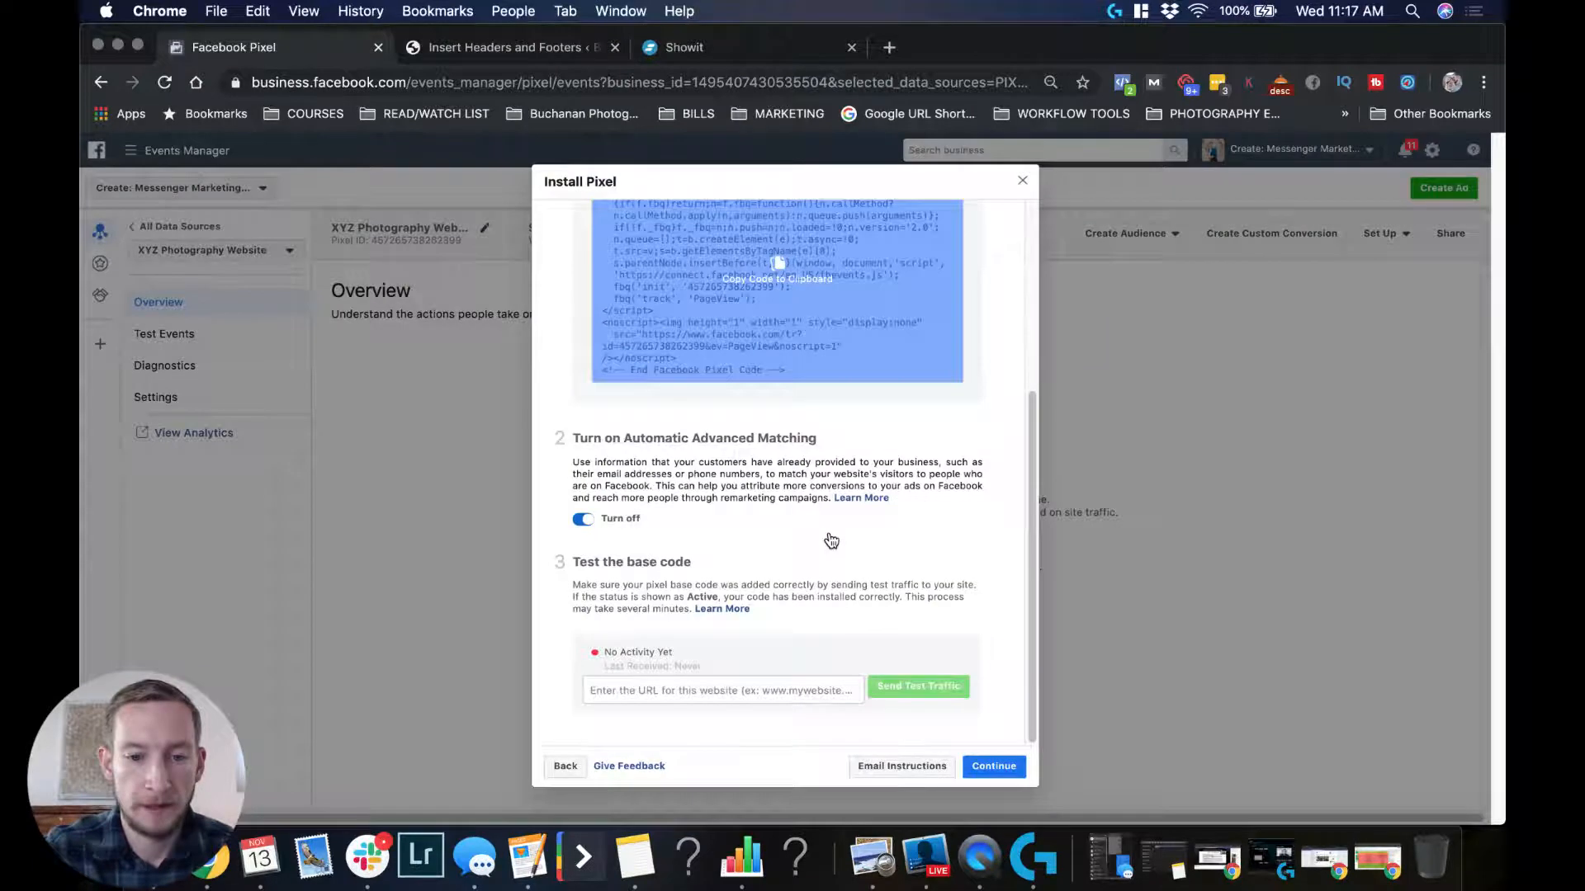
pyautogui.click(631, 690)
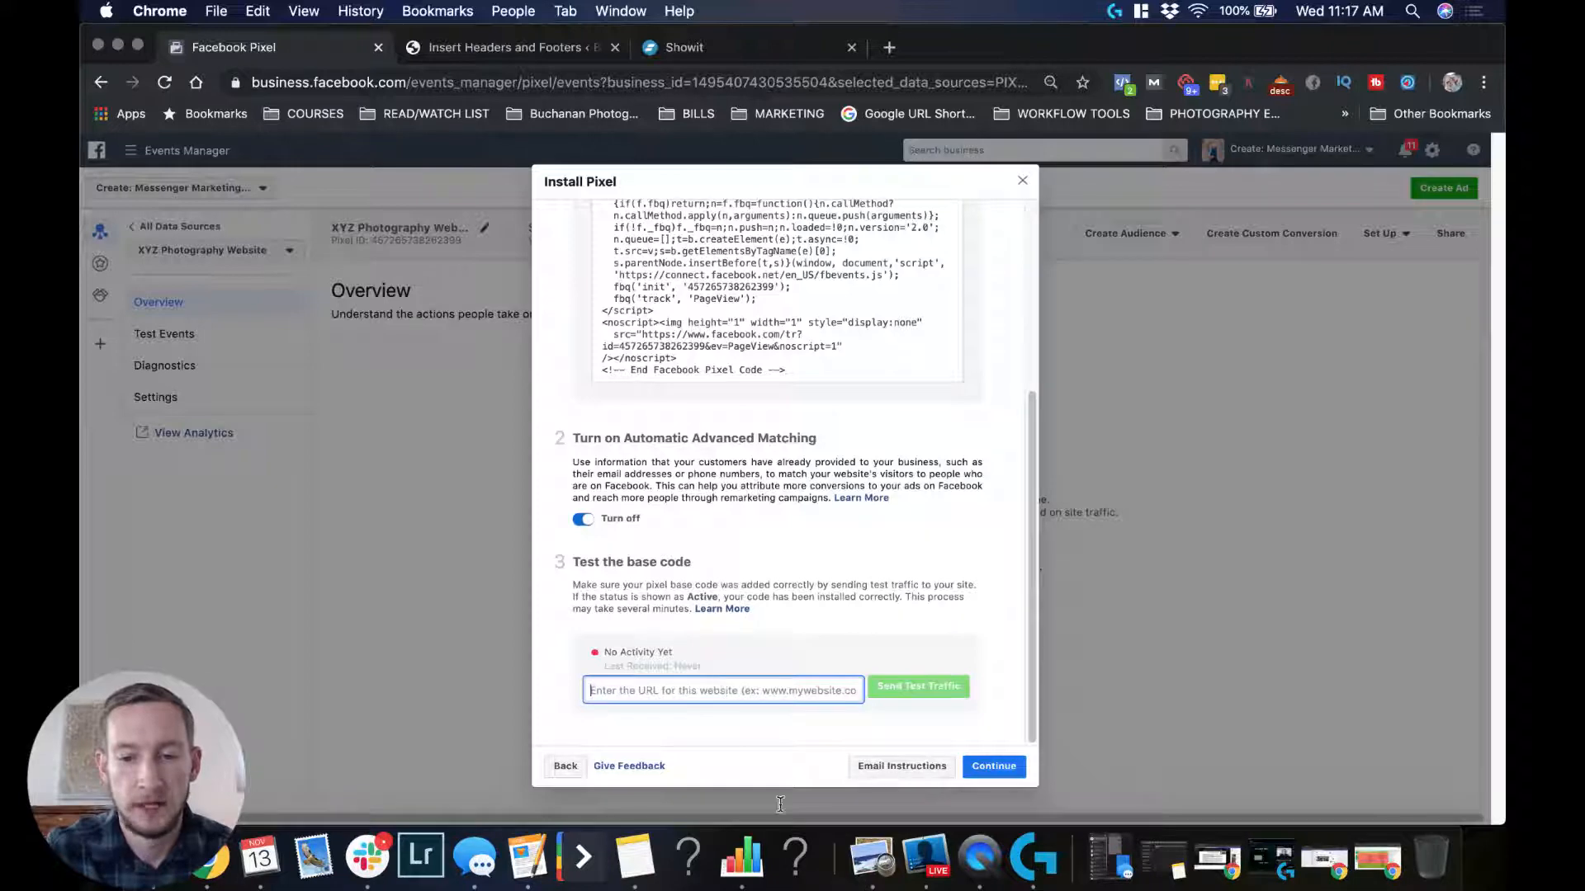
pyautogui.click(996, 766)
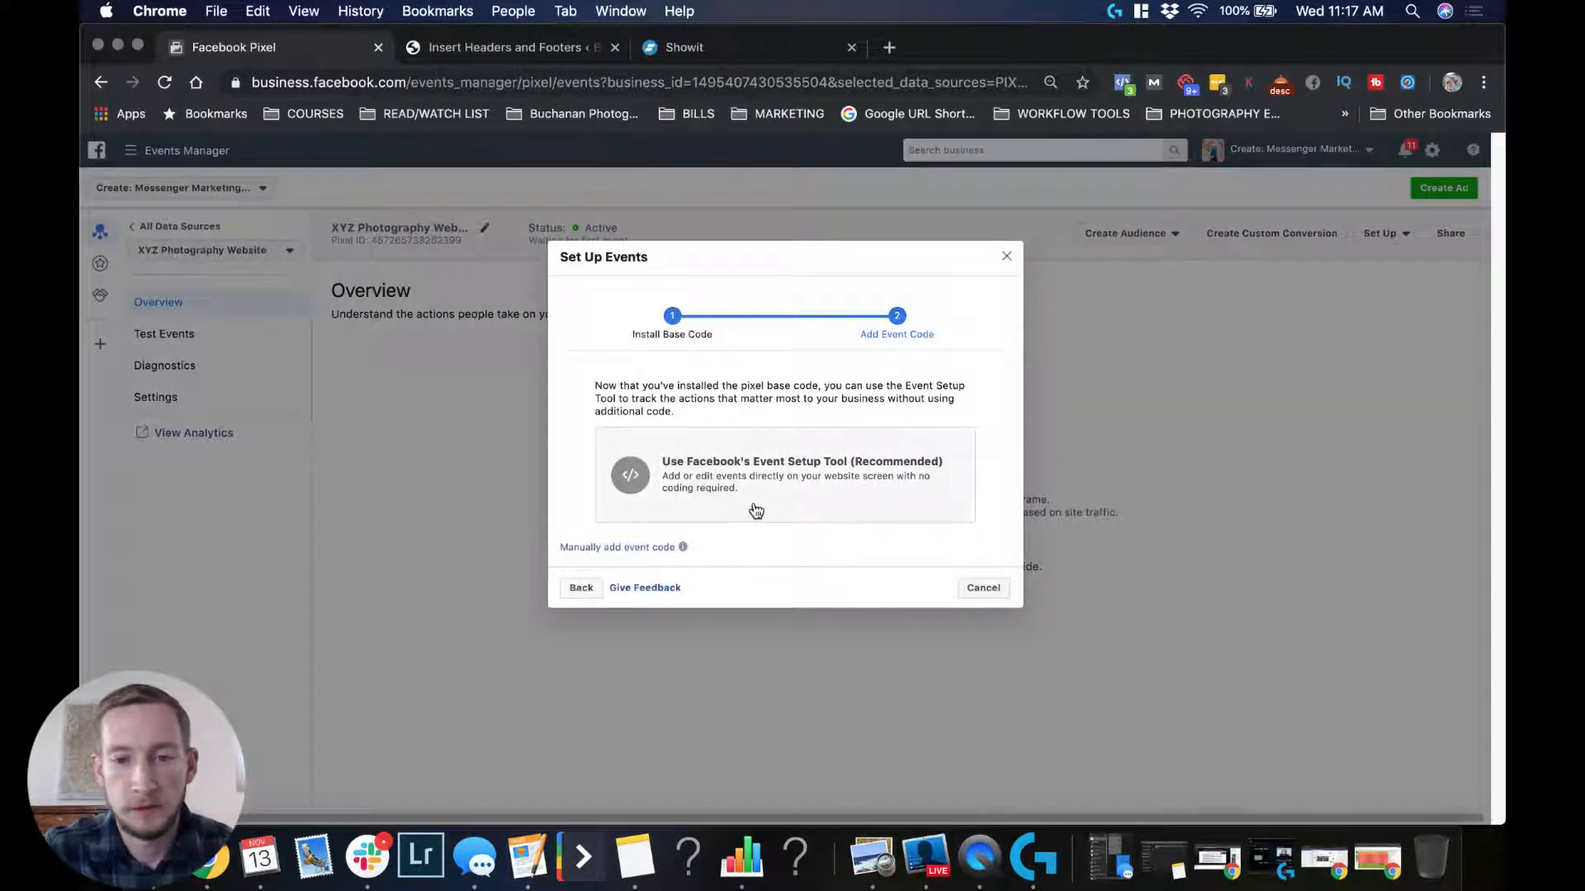
pyautogui.click(984, 589)
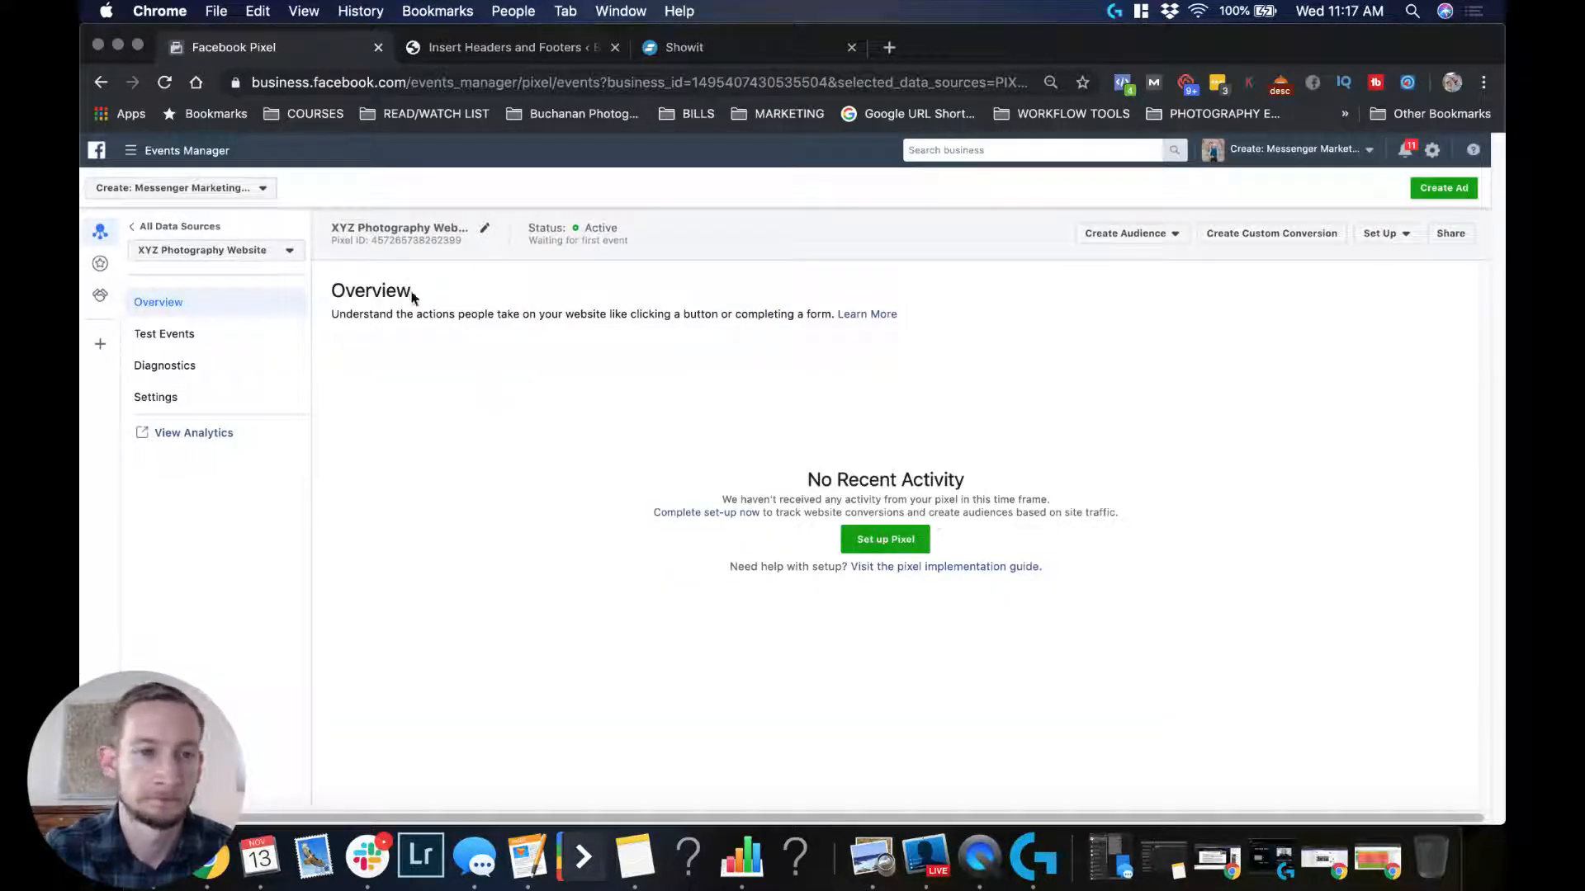
# - Go back to the list of all data sources and look through the account's pixels
pyautogui.click(181, 228)
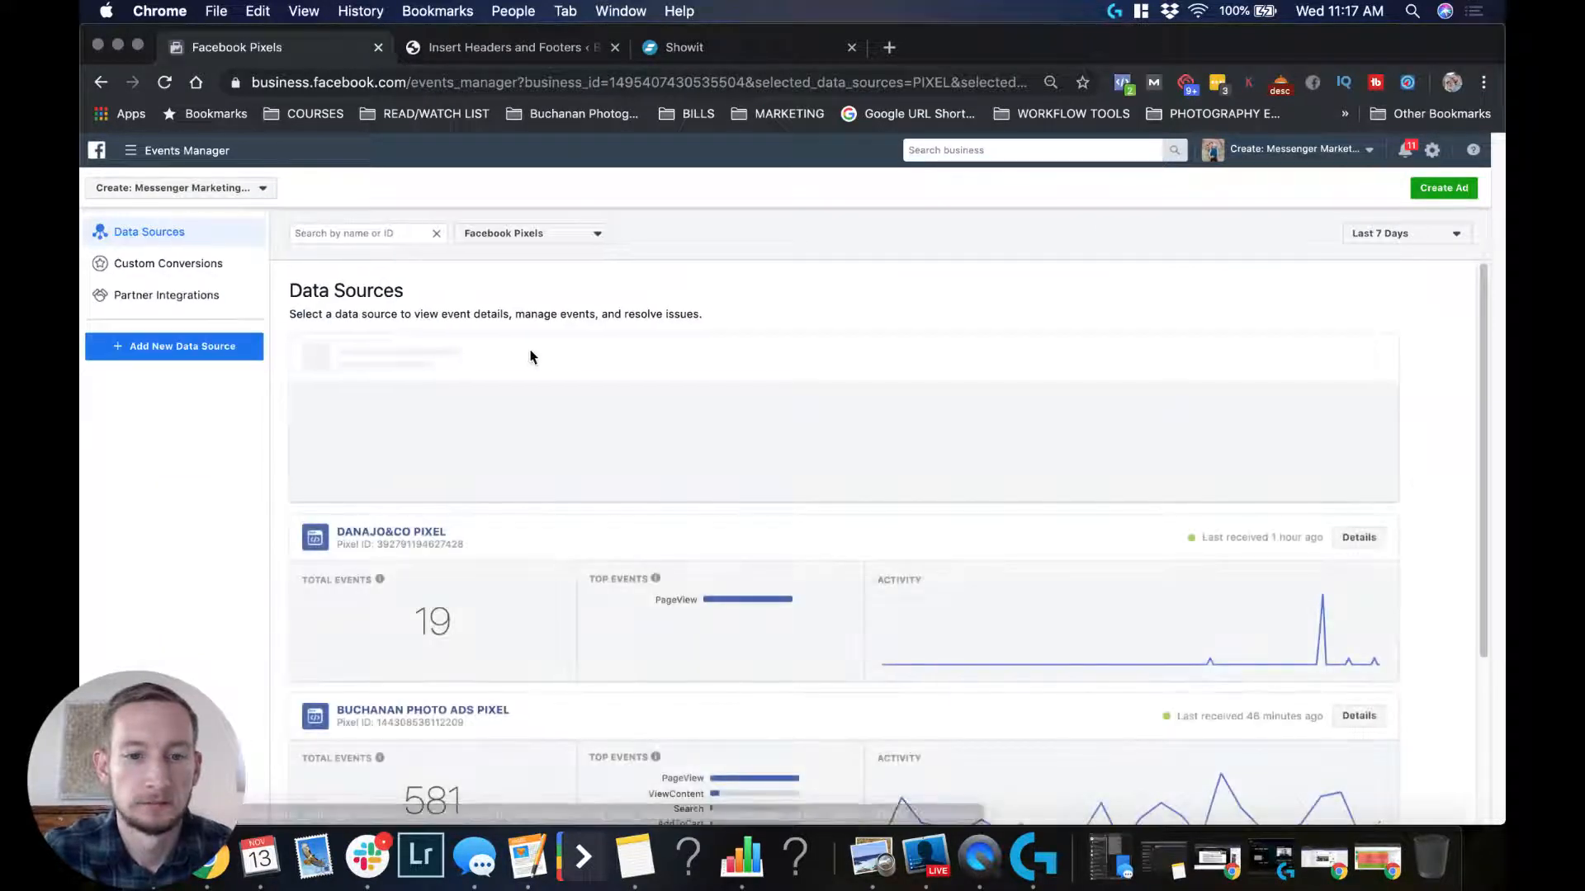
pyautogui.scroll(-10, 530, 357)
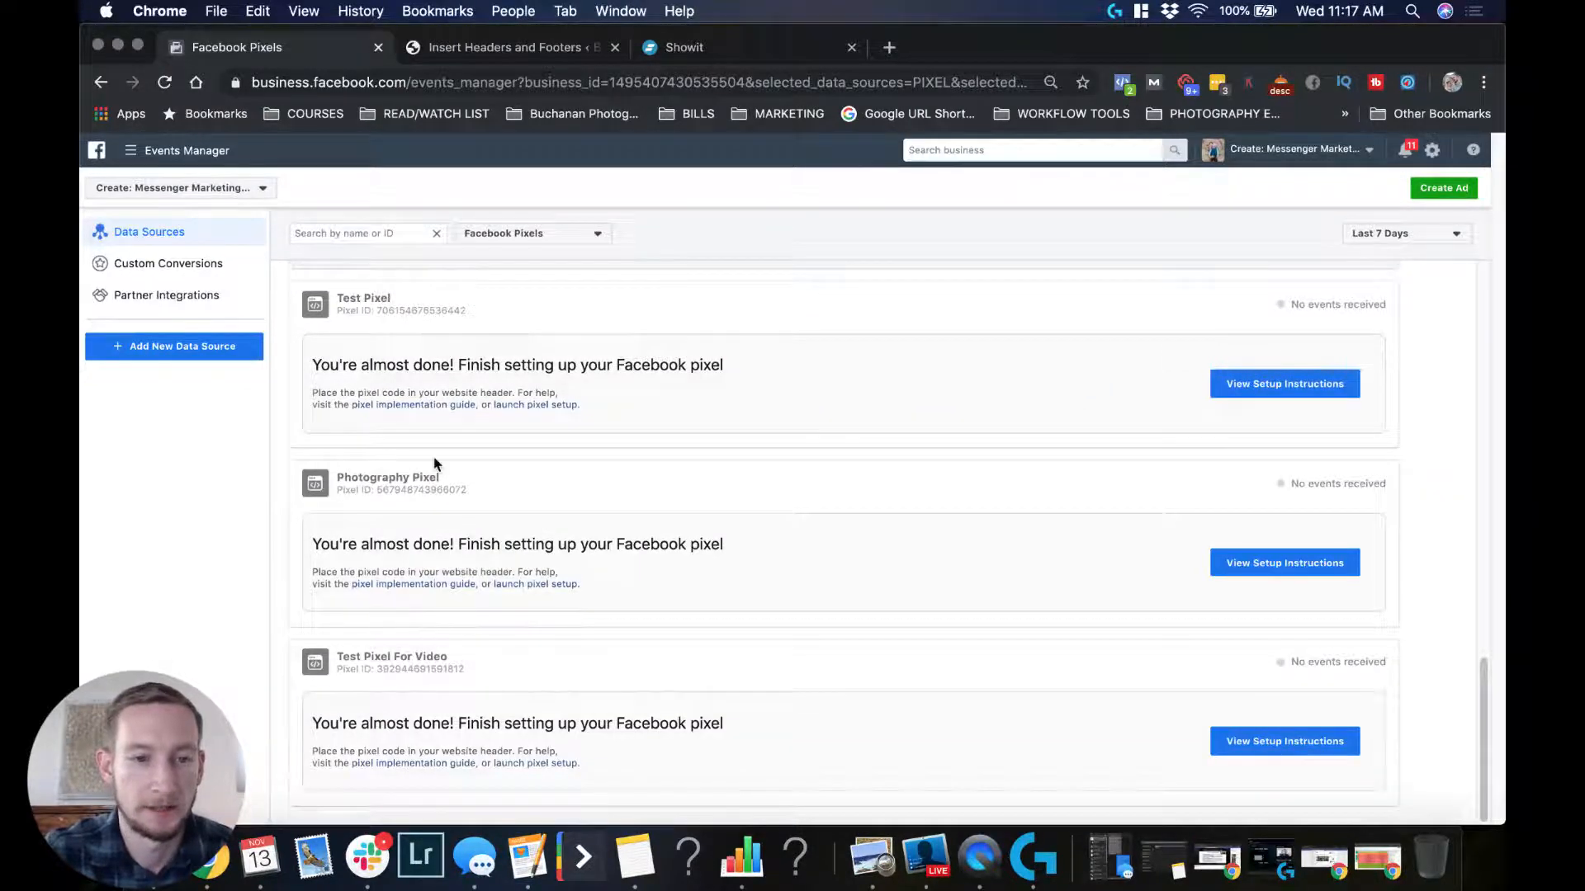
pyautogui.scroll(4, 435, 464)
pyautogui.scroll(10, 434, 464)
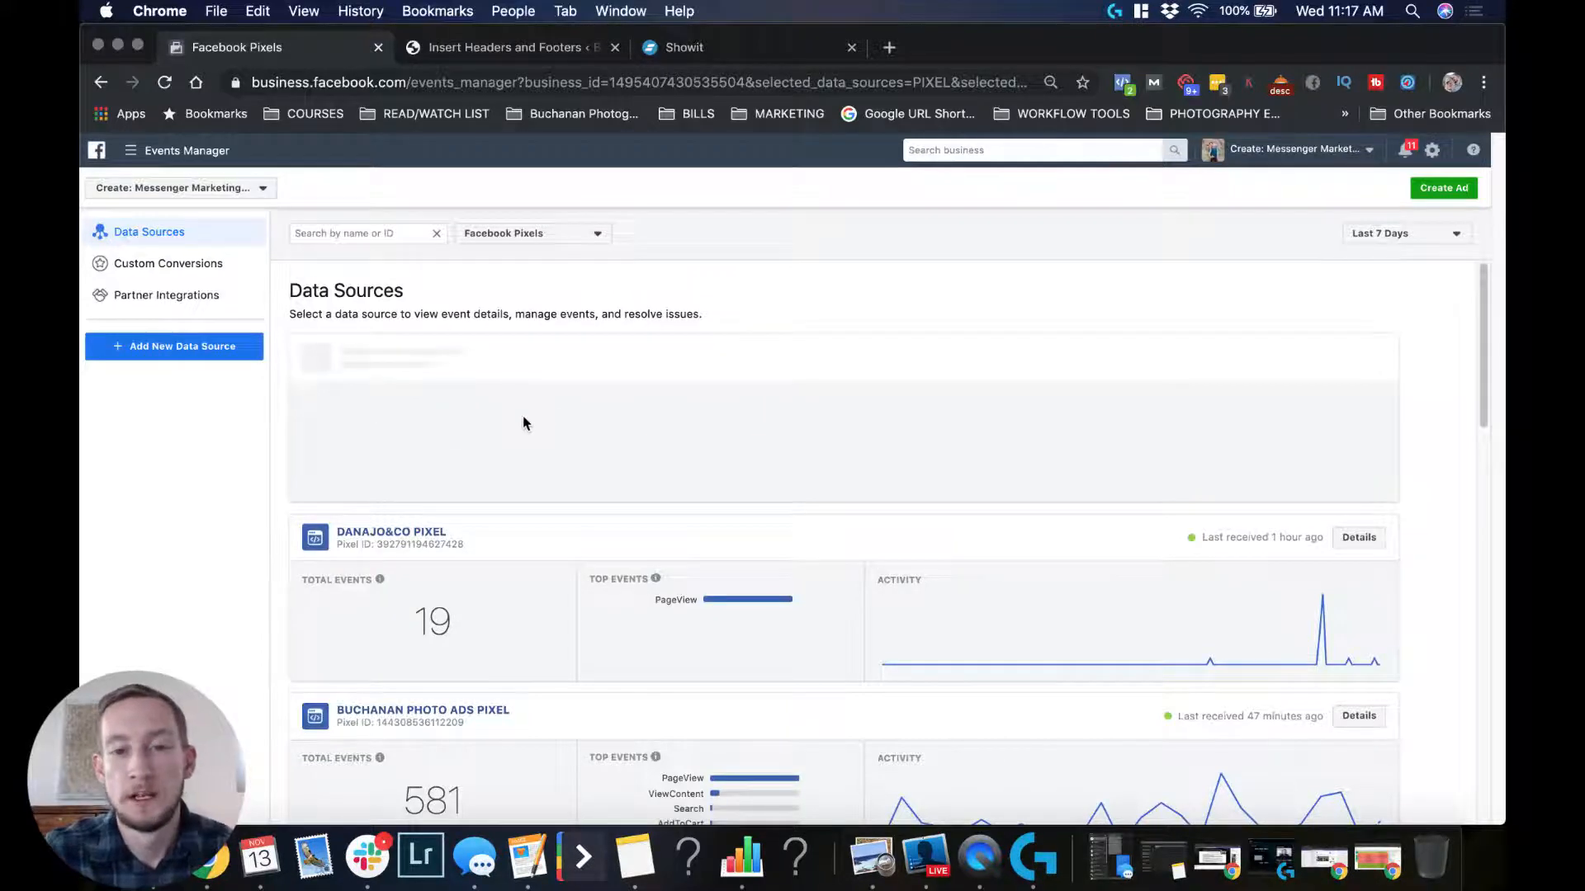
# - Examine the data sources list, highlighting the total events figure and label of the BUCHANAN PHOTO ADS PIXEL
pyautogui.scroll(-3, 522, 421)
pyautogui.scroll(3, 481, 566)
pyautogui.scroll(-1, 487, 661)
pyautogui.scroll(-1, 495, 758)
pyautogui.moveTo(367, 642); pyautogui.dragTo(517, 642)
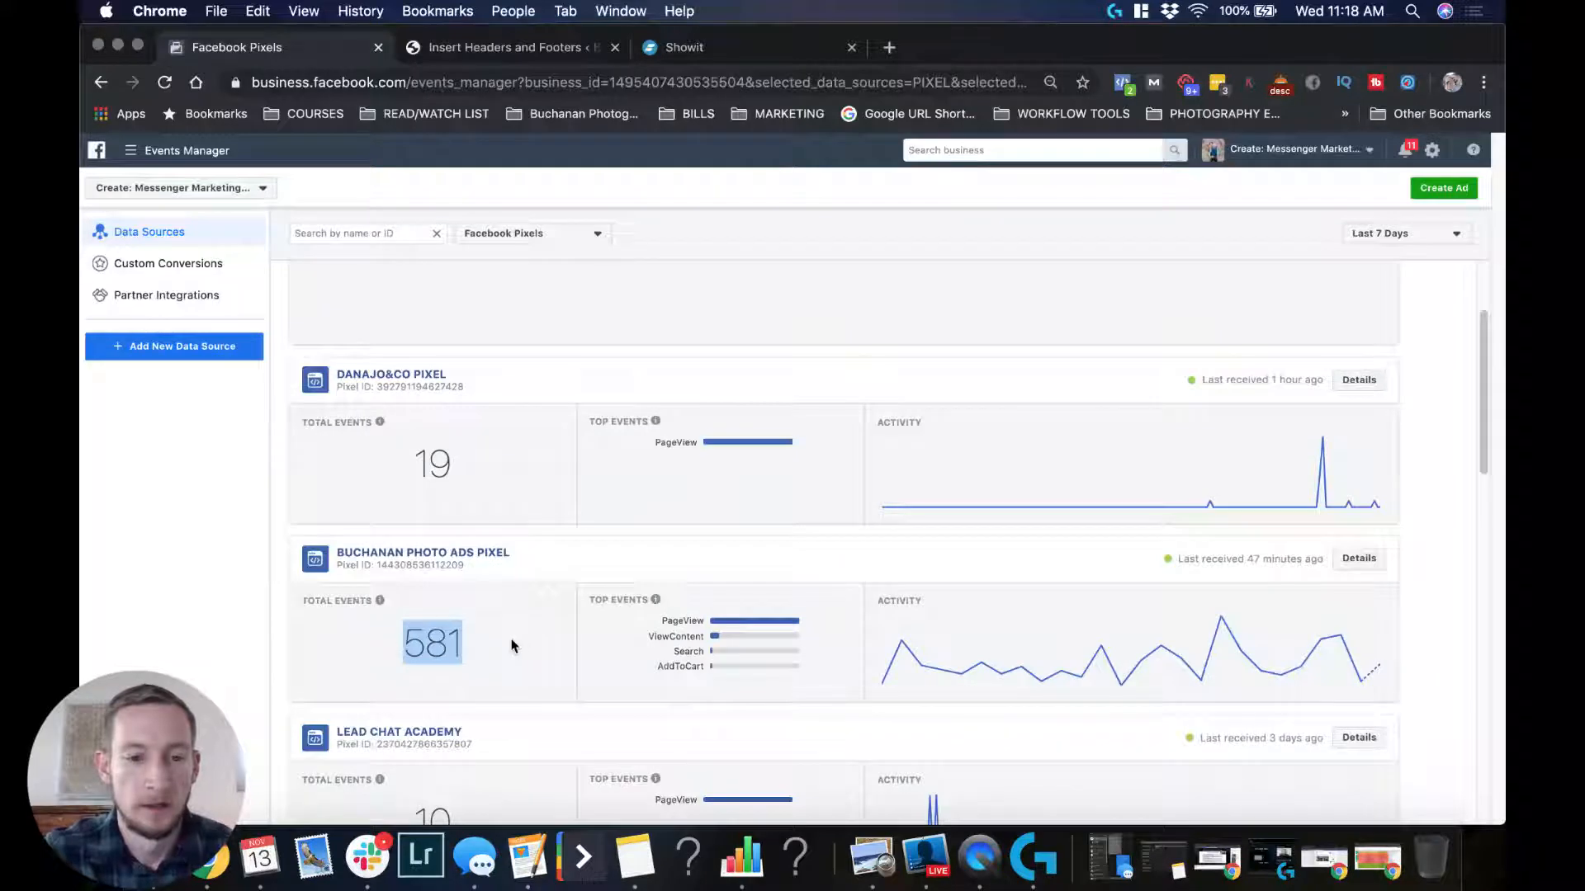
pyautogui.tripleClick(338, 602)
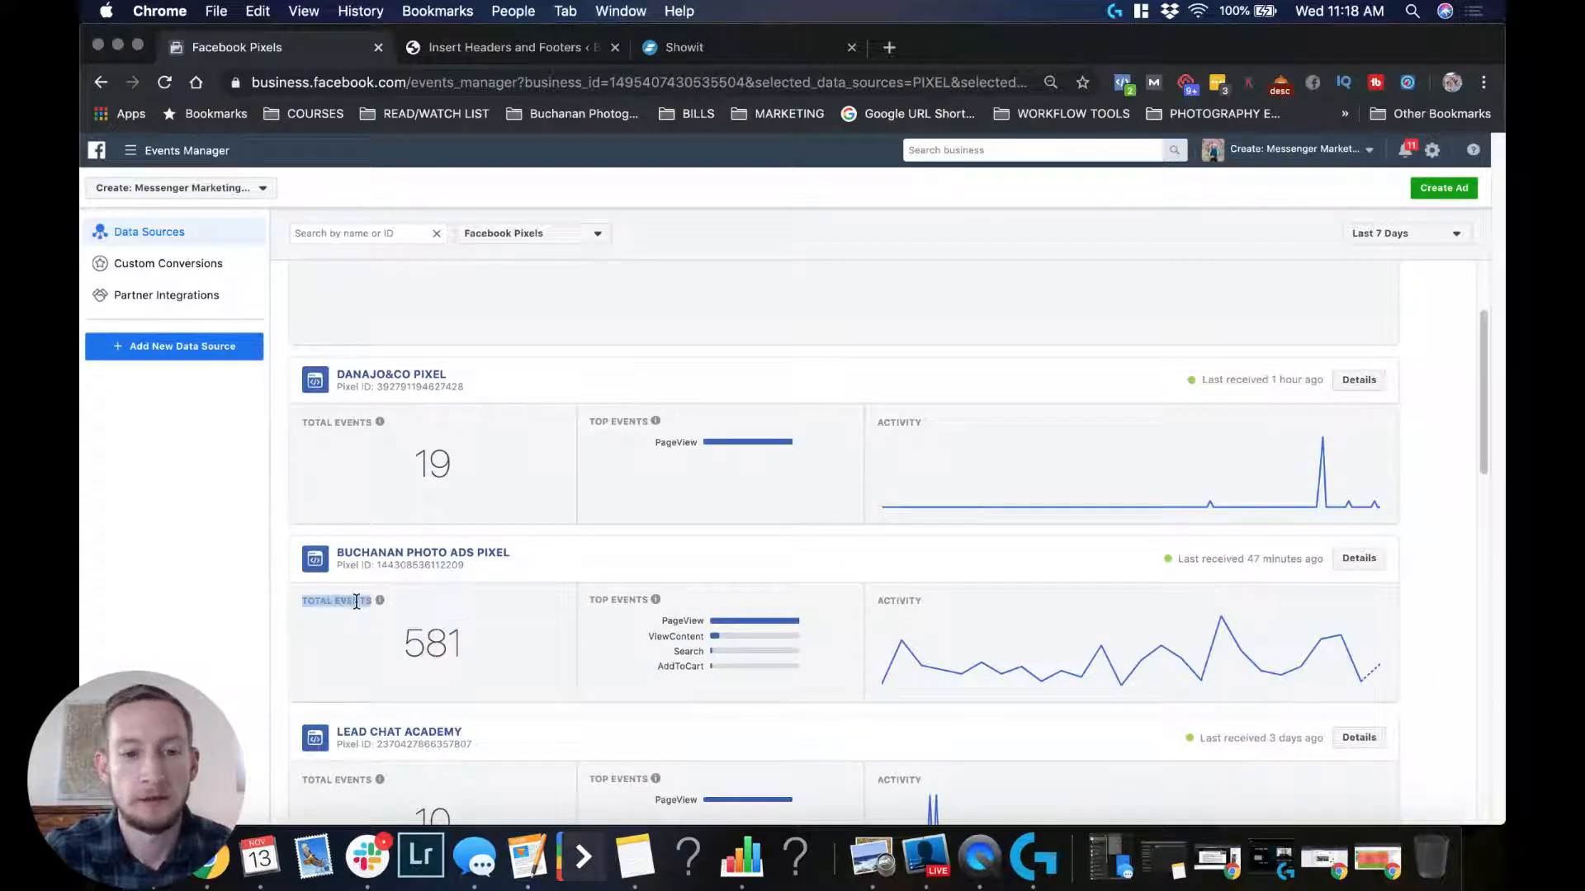
pyautogui.moveTo(482, 640); pyautogui.dragTo(405, 640)
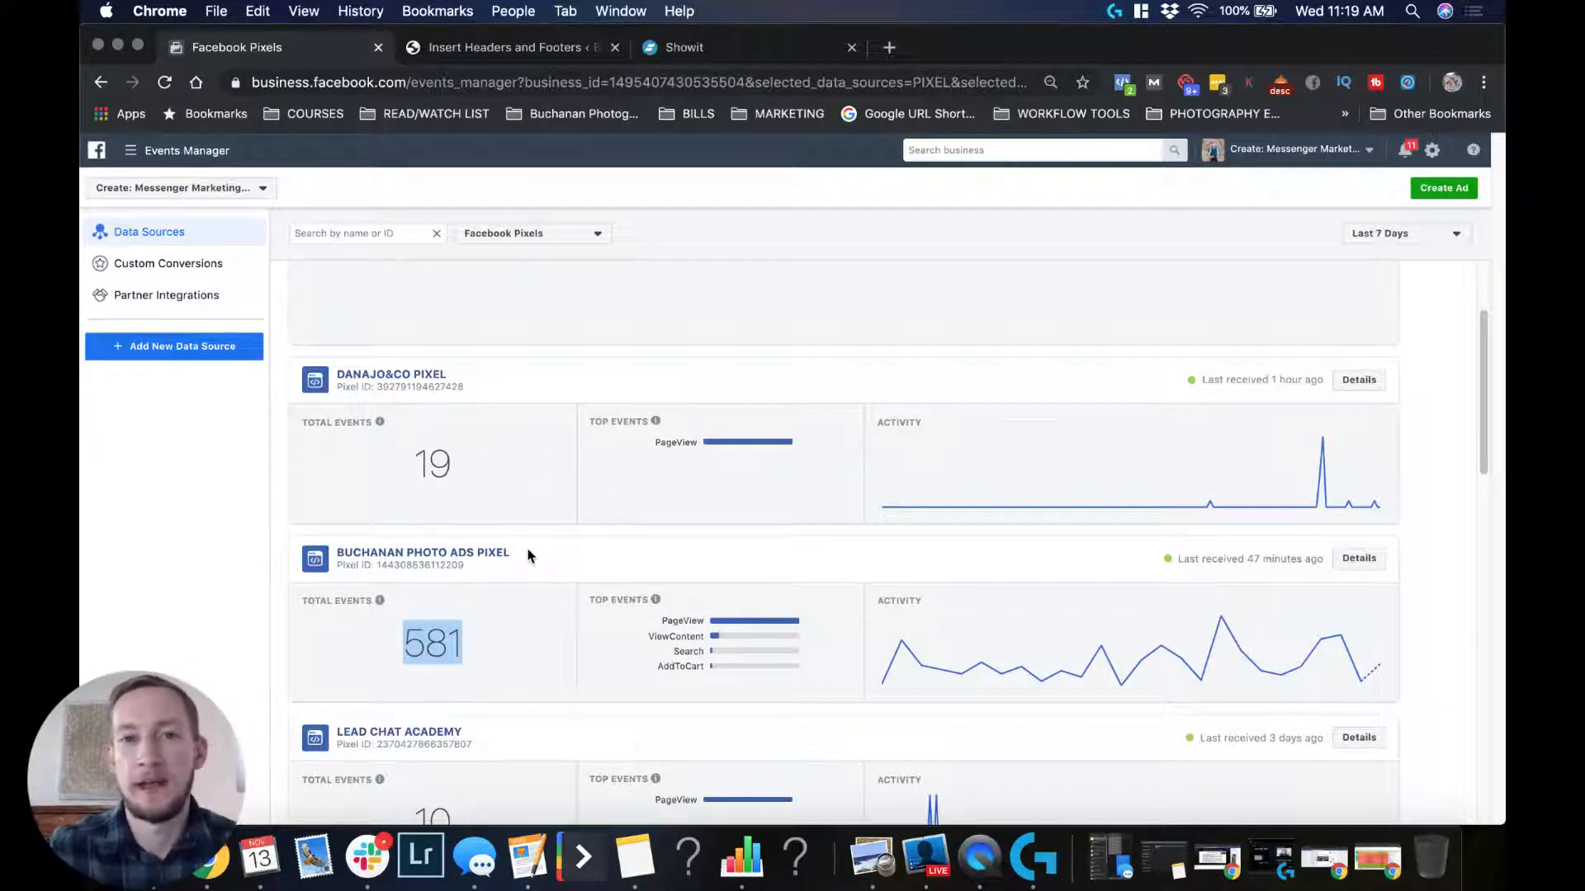
pyautogui.scroll(3, 528, 555)
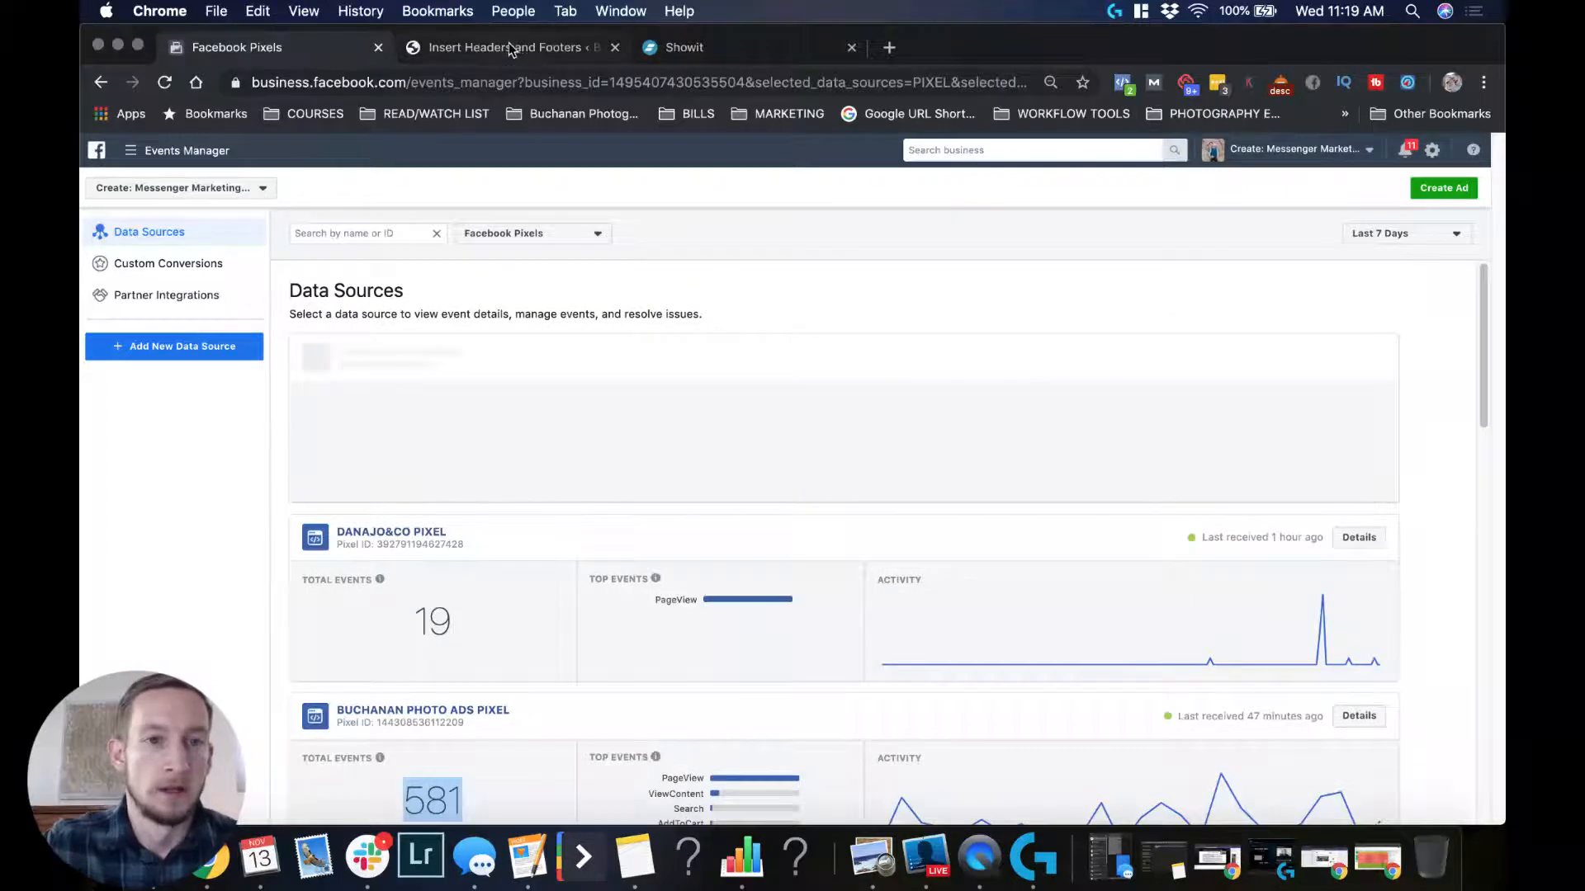
# - Review the header scripts on the WordPress site again and look through the page list in the Showit site editor
pyautogui.click(508, 47)
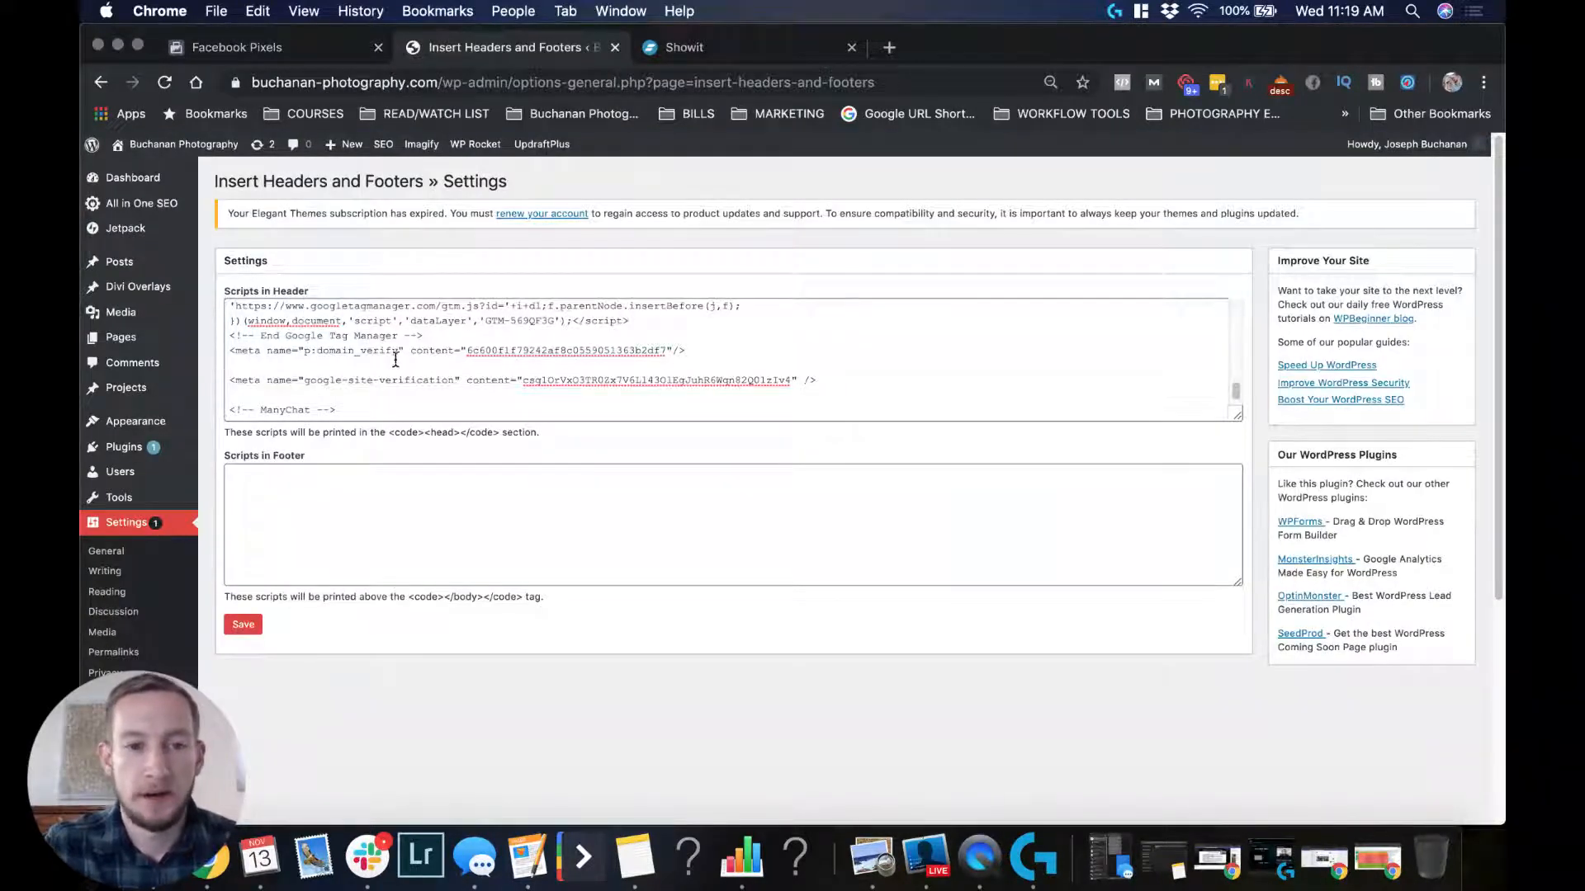
pyautogui.scroll(5, 456, 404)
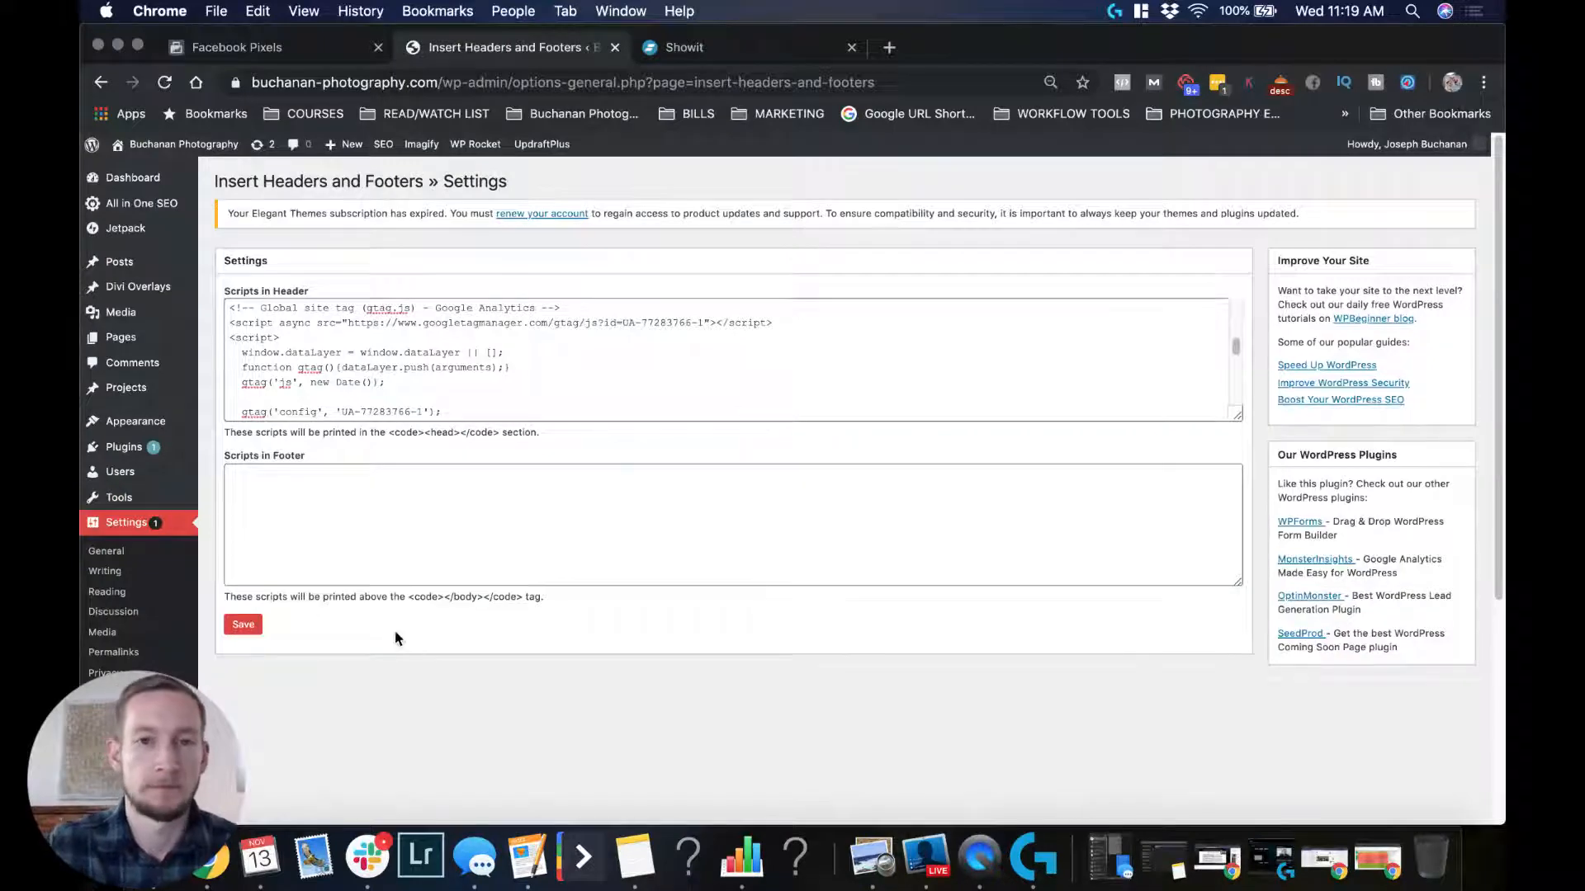
pyautogui.click(745, 54)
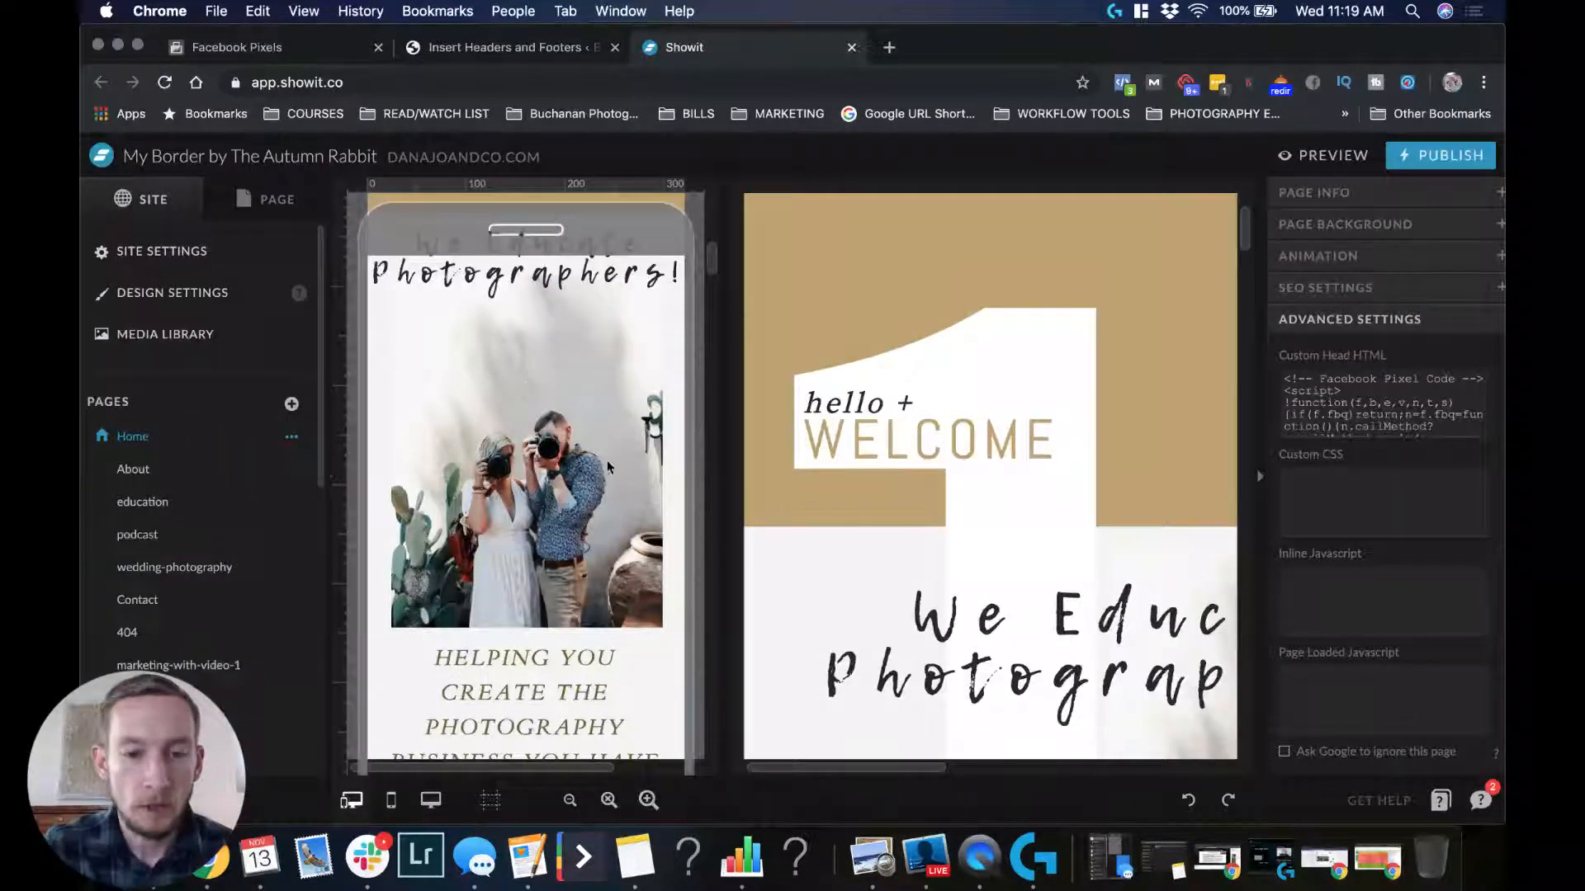
pyautogui.scroll(-8, 607, 467)
pyautogui.scroll(-3, 894, 320)
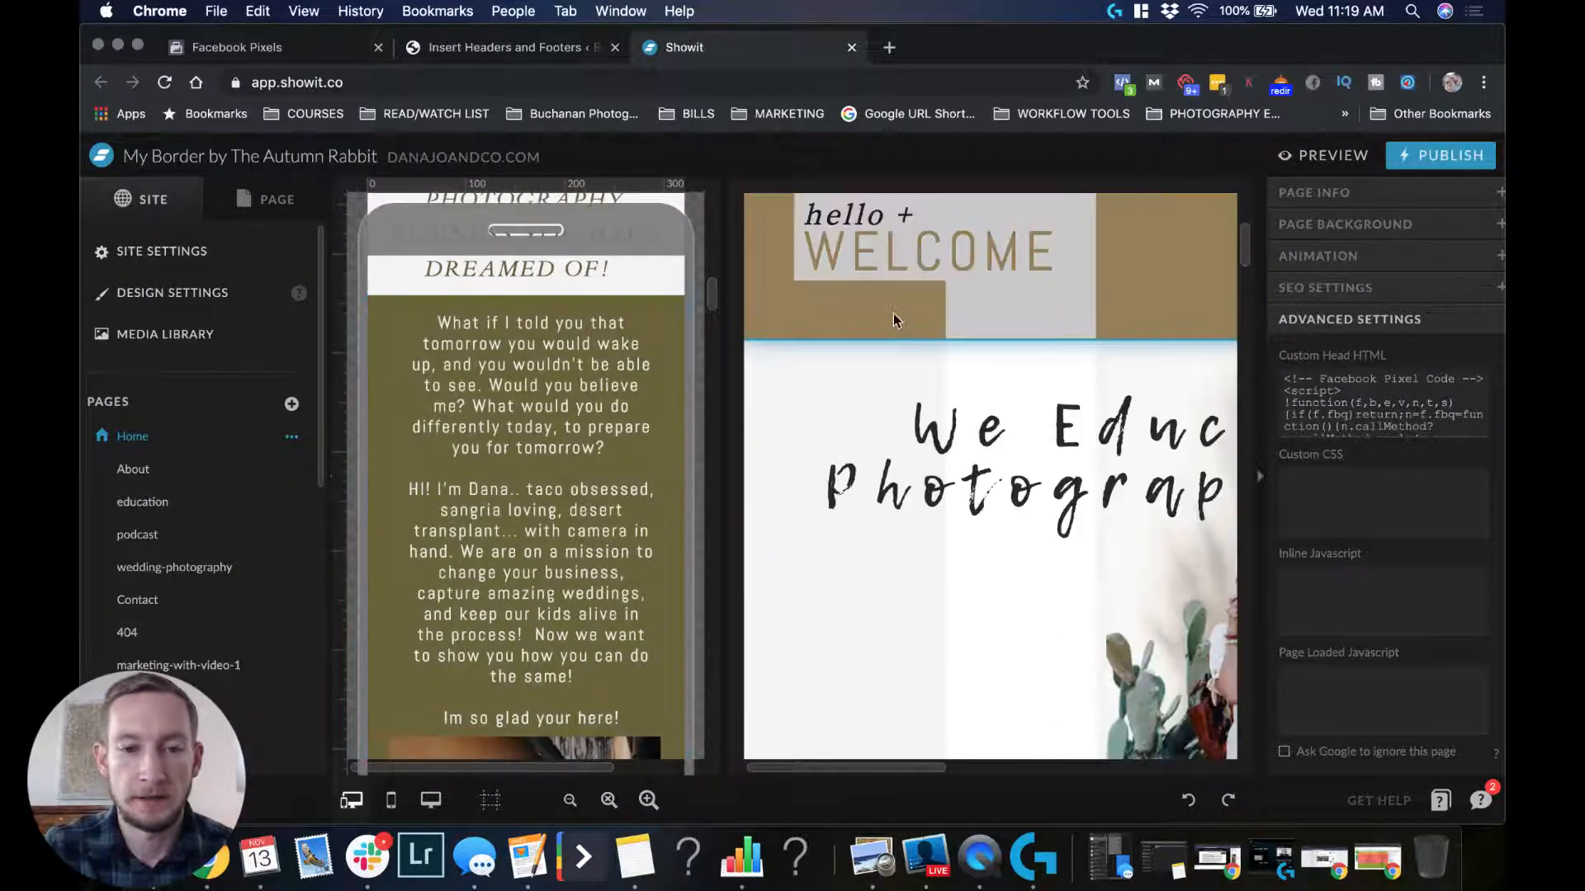
pyautogui.scroll(-4, 529, 495)
pyautogui.scroll(-5, 219, 416)
pyautogui.scroll(2, 236, 417)
pyautogui.scroll(-2, 247, 405)
pyautogui.scroll(2, 265, 383)
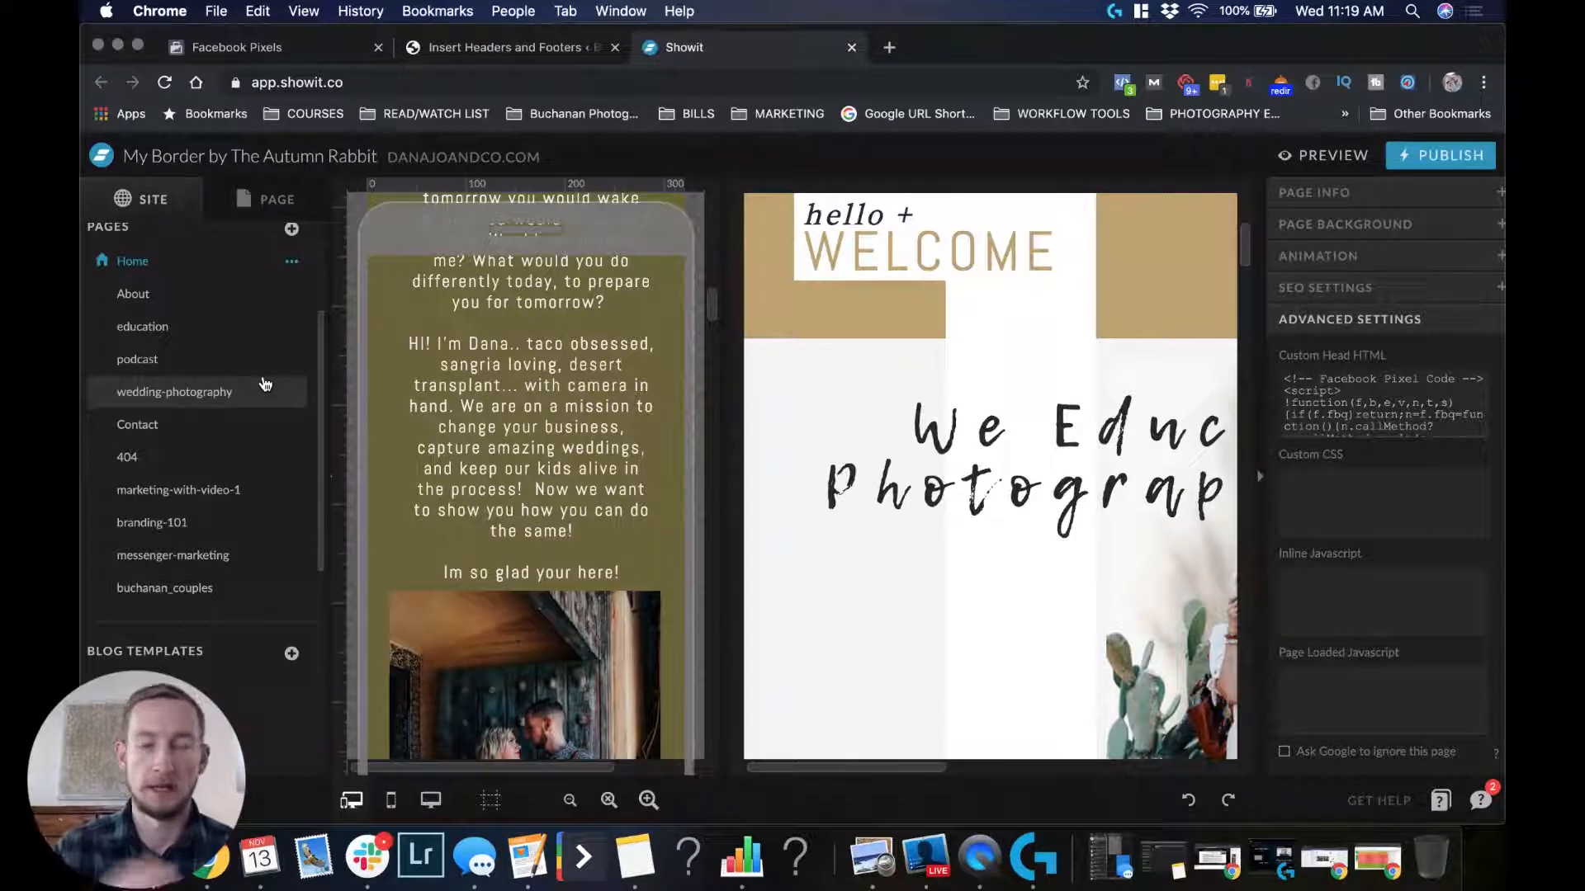
pyautogui.click(485, 48)
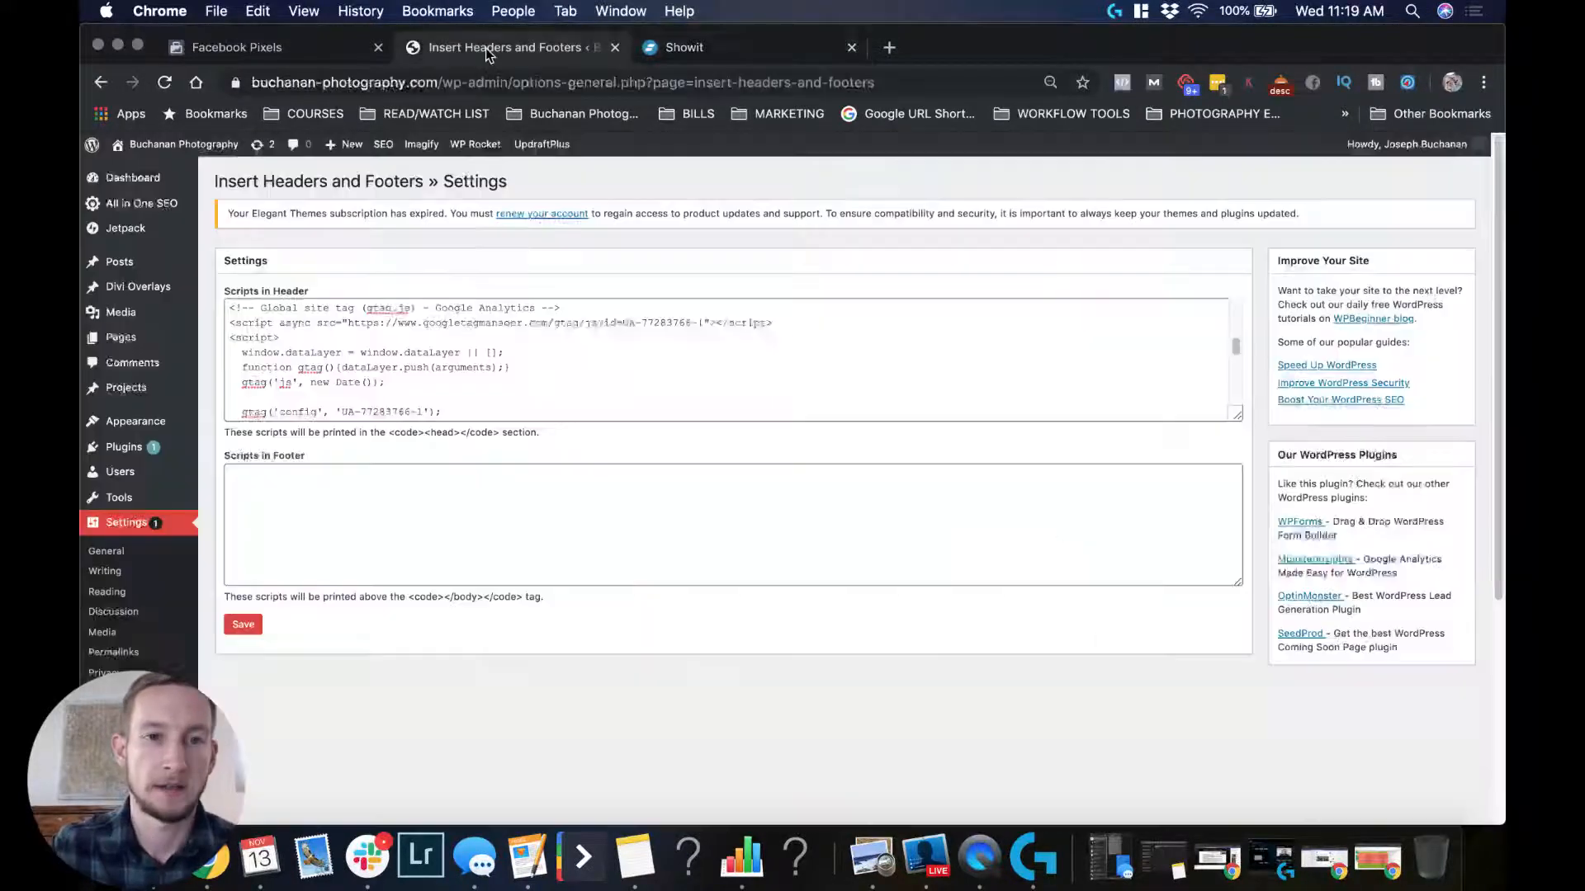
pyautogui.click(759, 51)
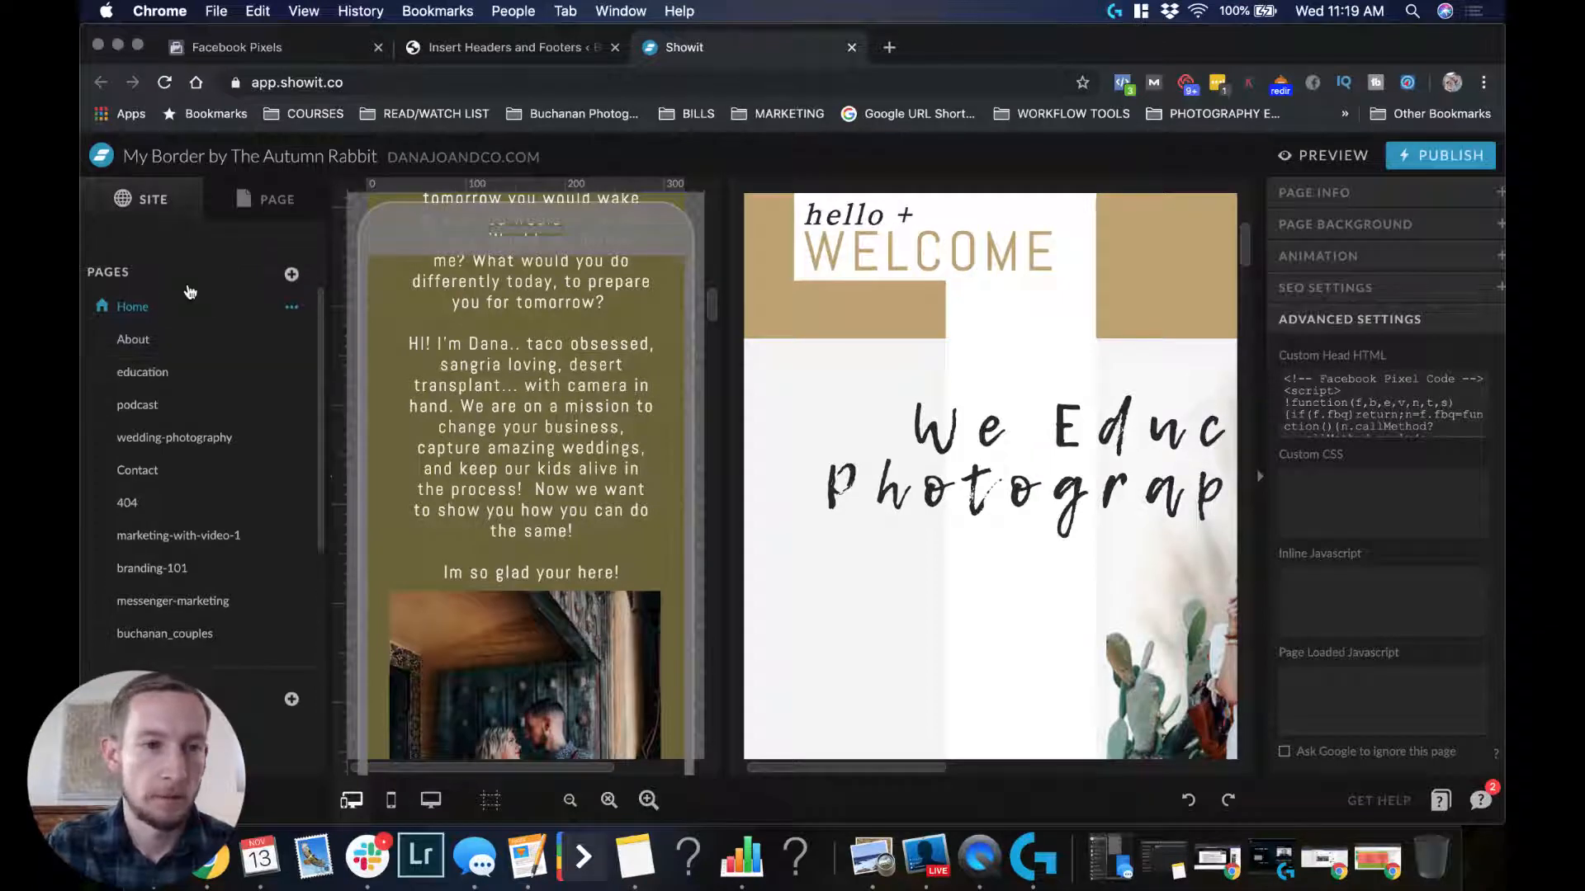
# - Open the Home page's Custom Head HTML from its advanced settings and look through the code
pyautogui.click(128, 314)
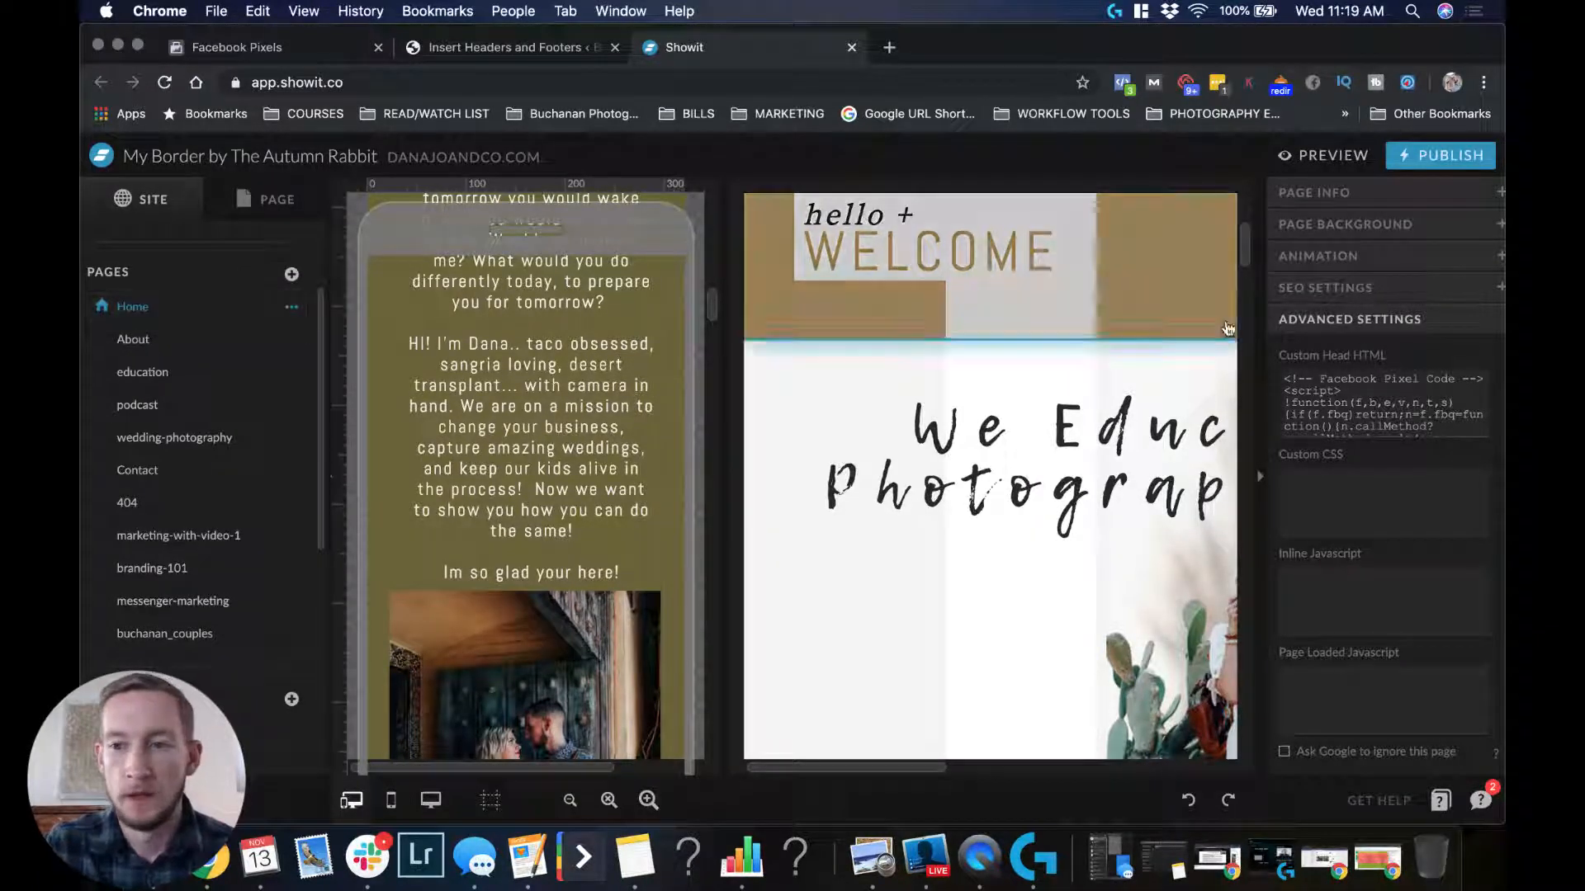
pyautogui.scroll(-1, 1276, 545)
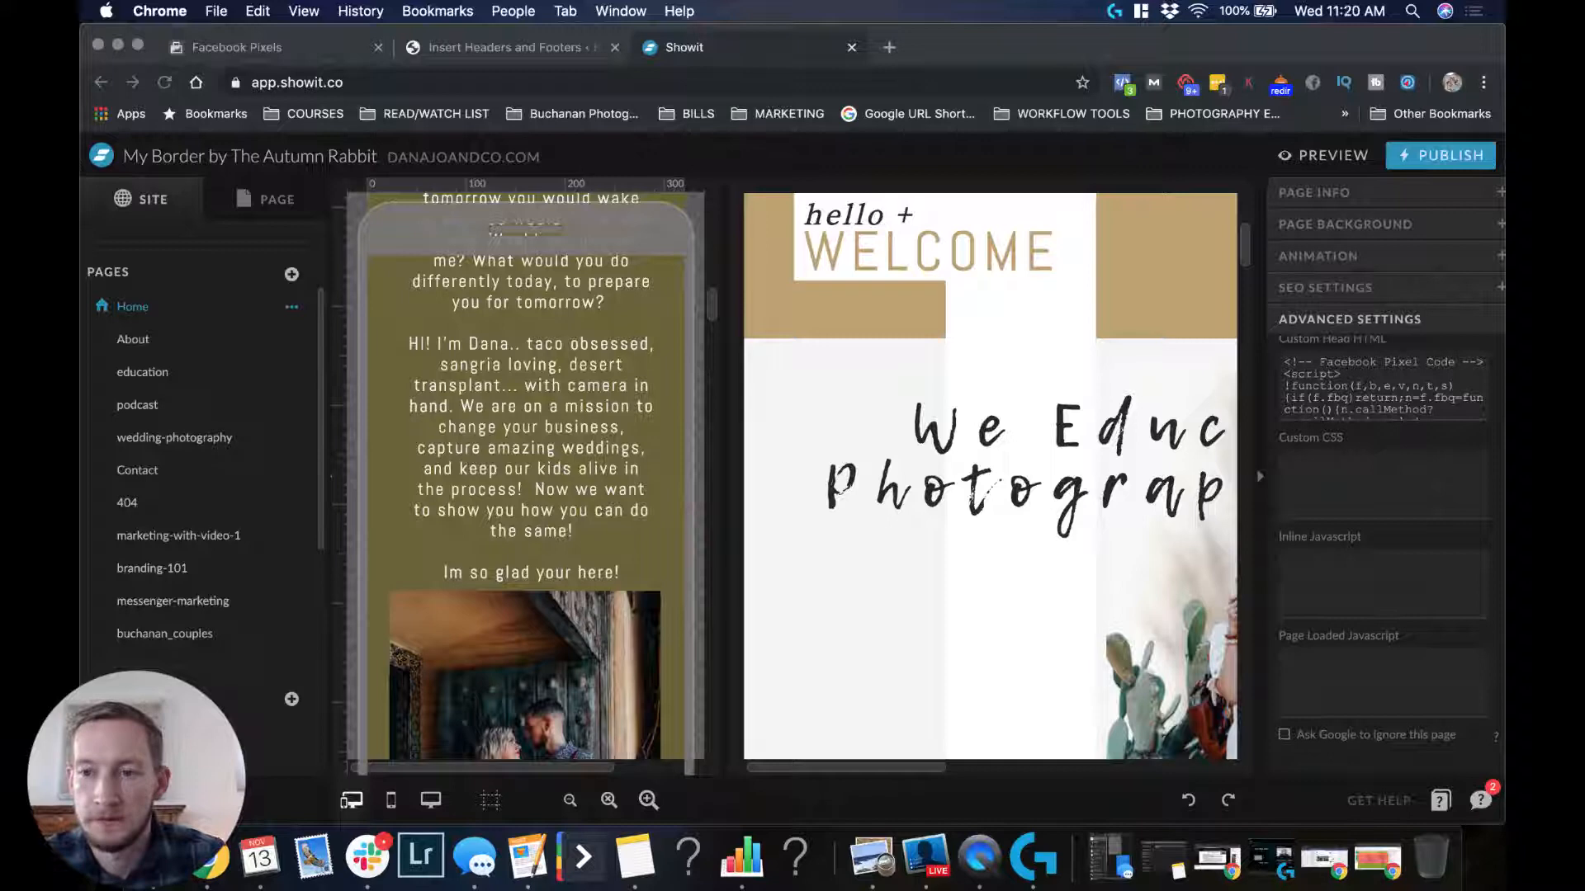
pyautogui.scroll(1, 1384, 545)
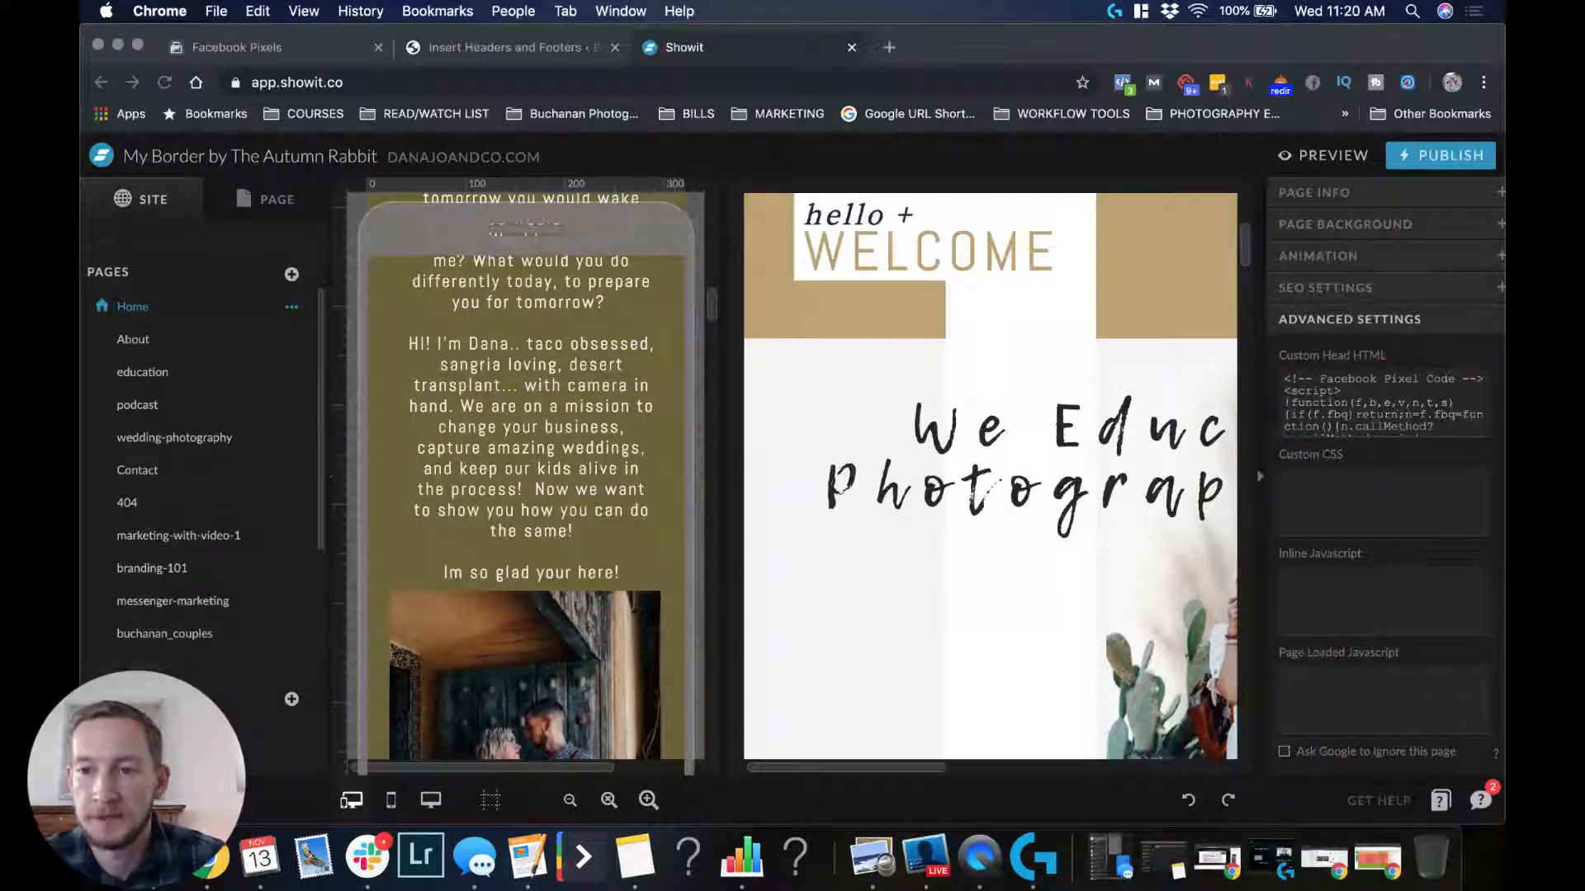
pyautogui.click(1338, 388)
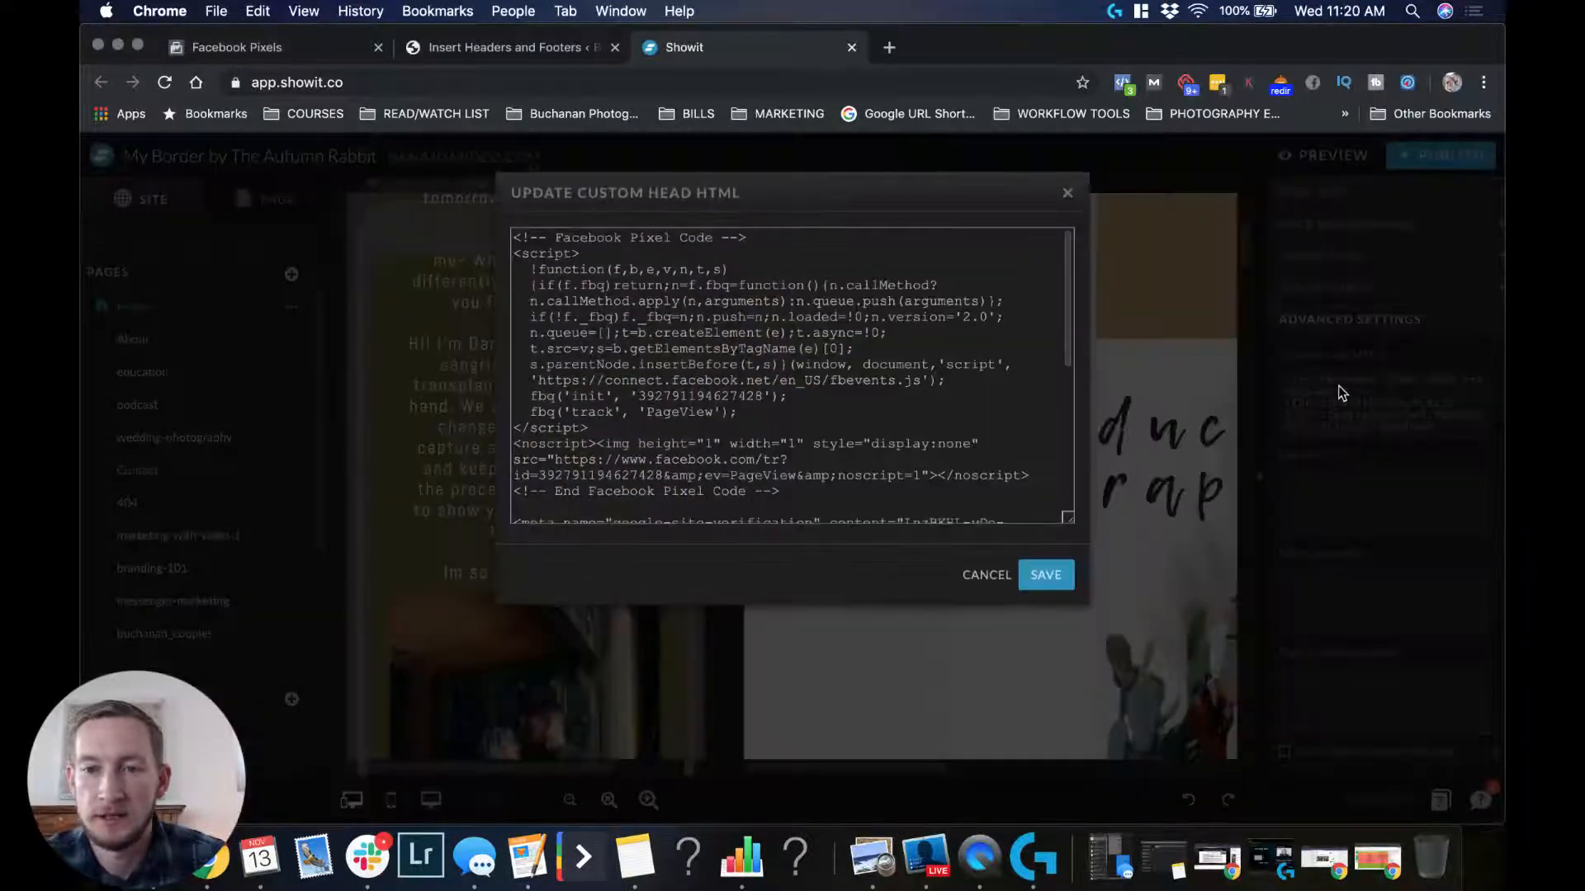
pyautogui.scroll(-3, 662, 360)
pyautogui.scroll(3, 662, 360)
# - Highlight the whole Facebook Pixel Code block, from its opening to its closing comment, and save the Home page's custom head HTML
pyautogui.moveTo(798, 493); pyautogui.dragTo(488, 209)
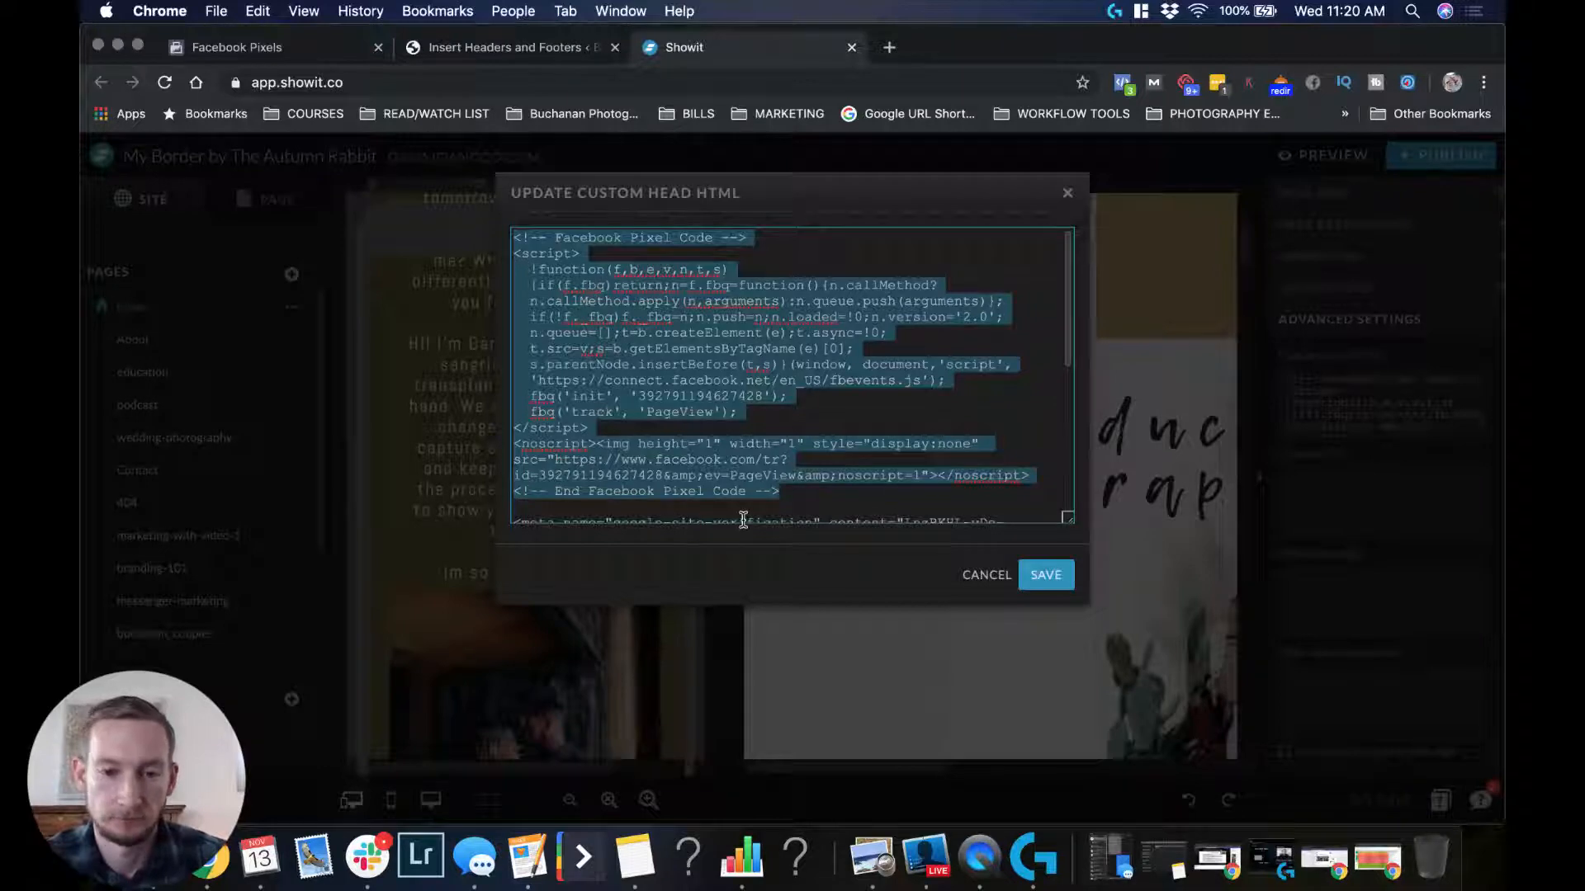
pyautogui.click(790, 491)
pyautogui.moveTo(790, 491); pyautogui.dragTo(512, 235)
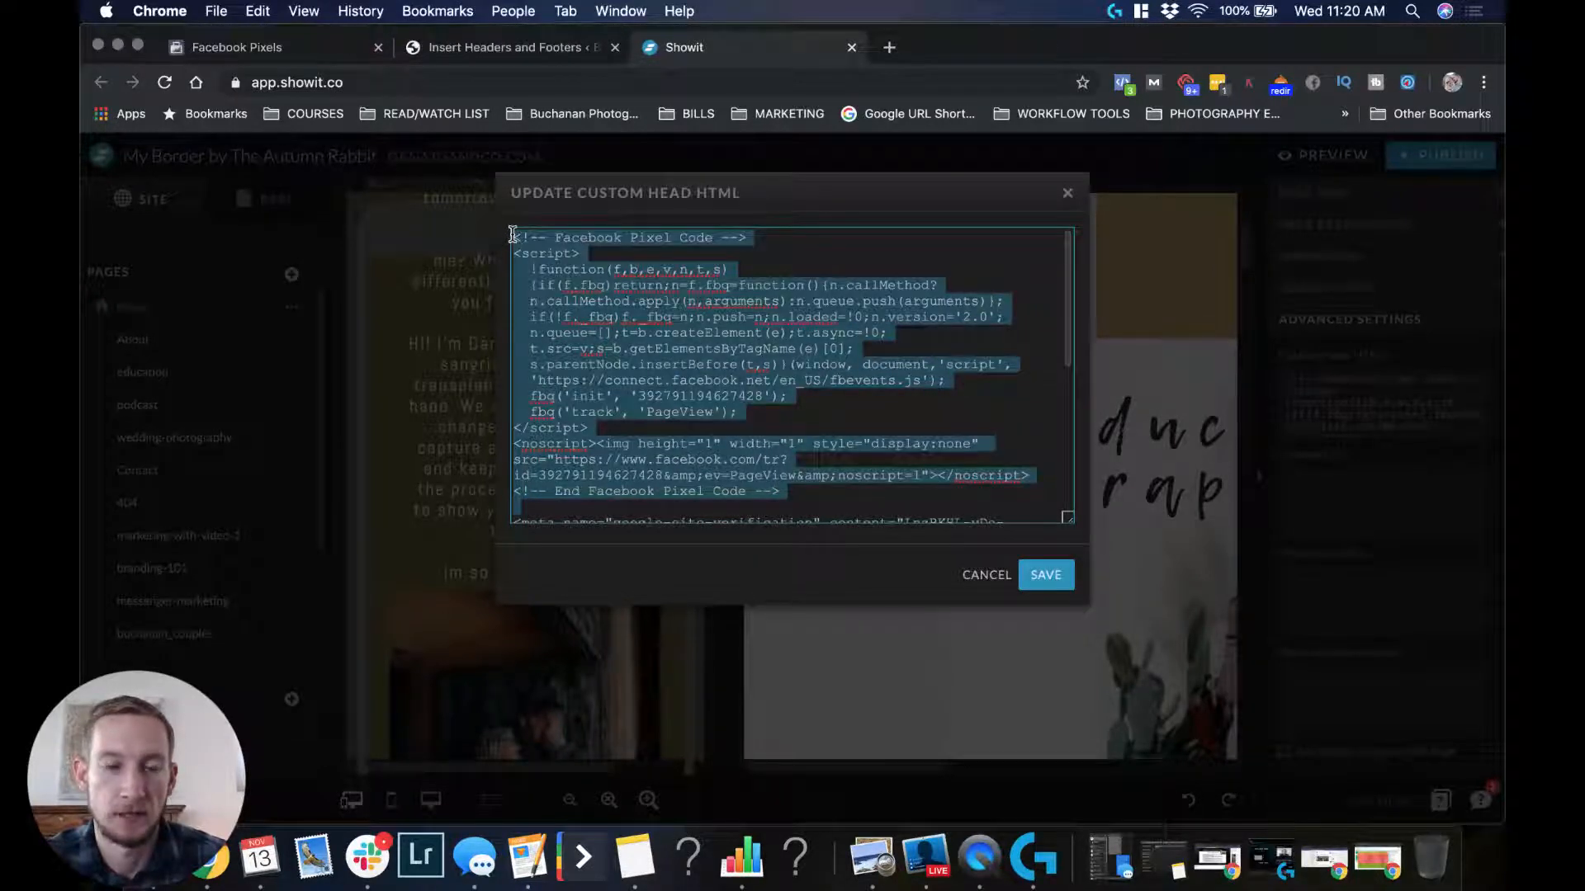
pyautogui.click(817, 495)
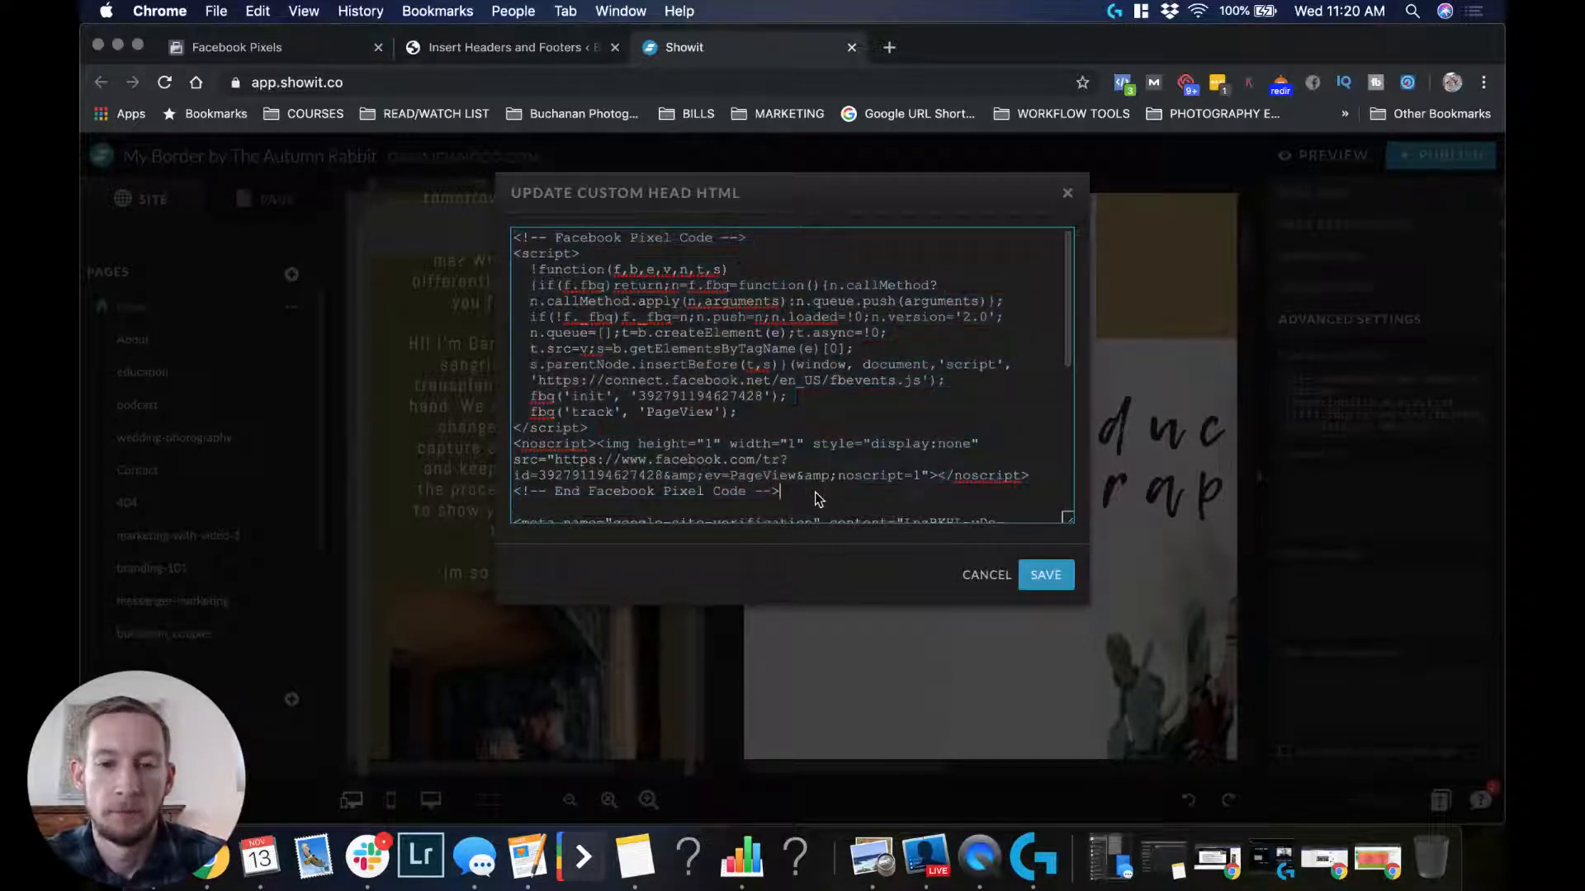
pyautogui.moveTo(813, 493); pyautogui.dragTo(514, 216)
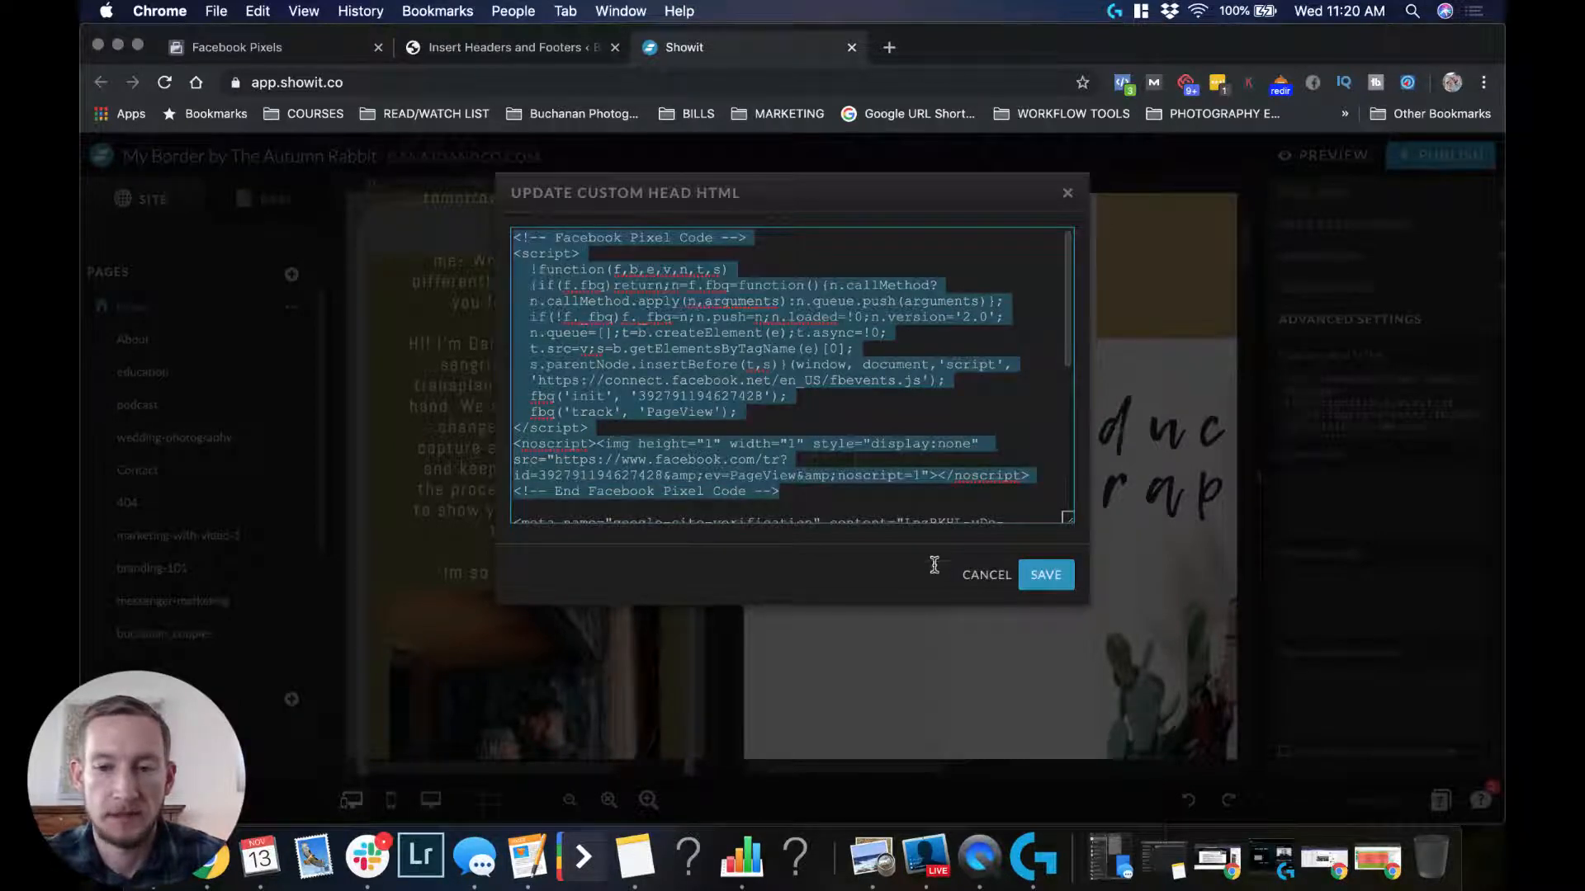
pyautogui.click(1045, 575)
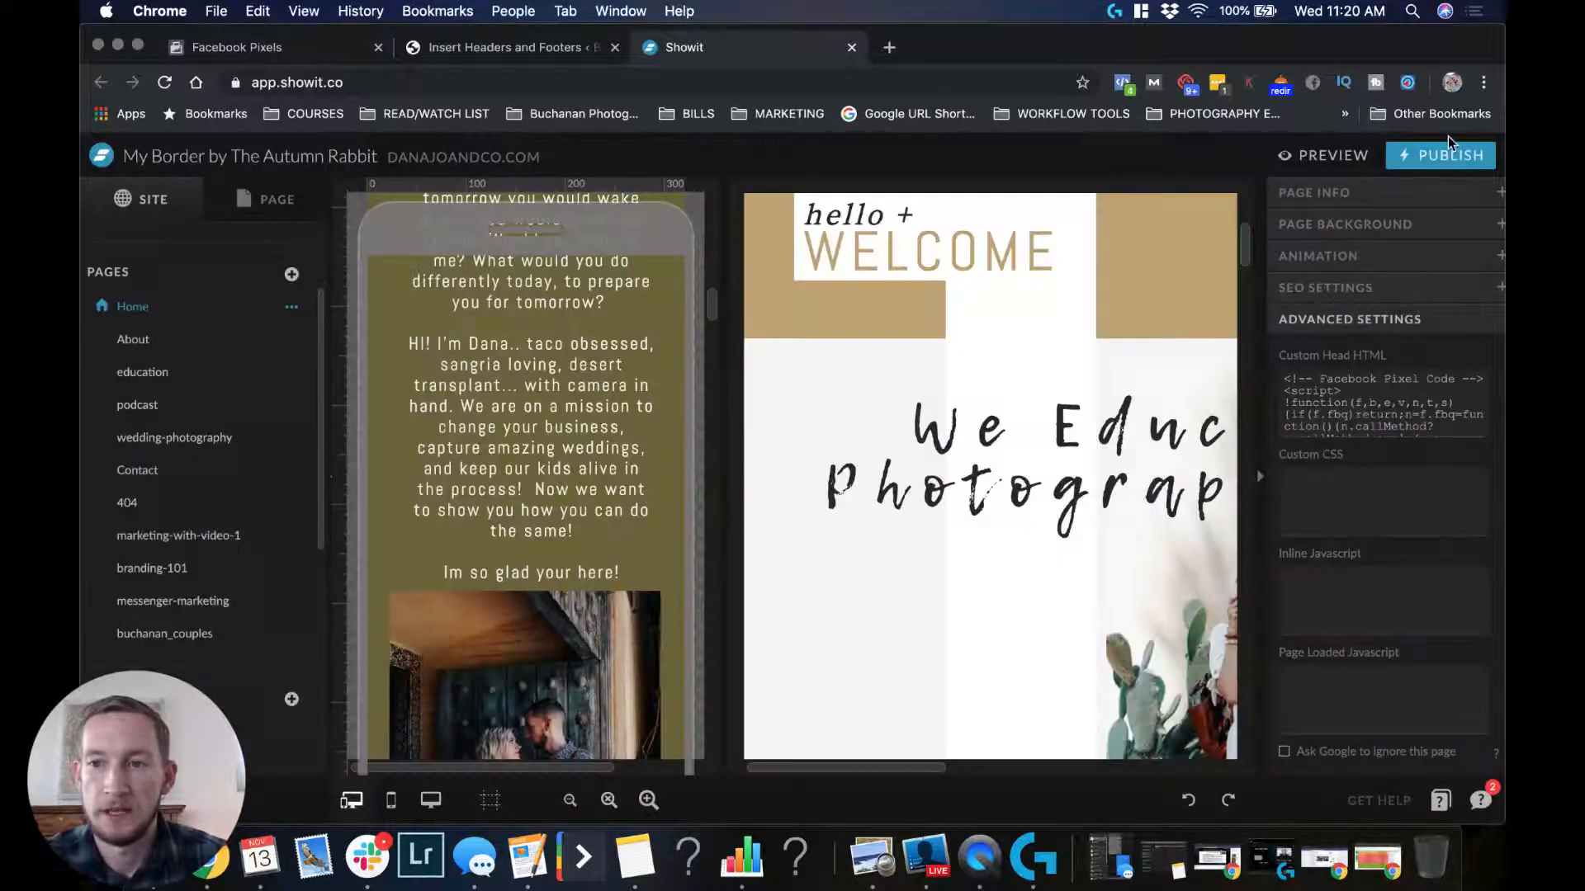
# - Check the Custom Head HTML of the About, education, podcast and Contact pages, and return to the Home page
pyautogui.click(147, 343)
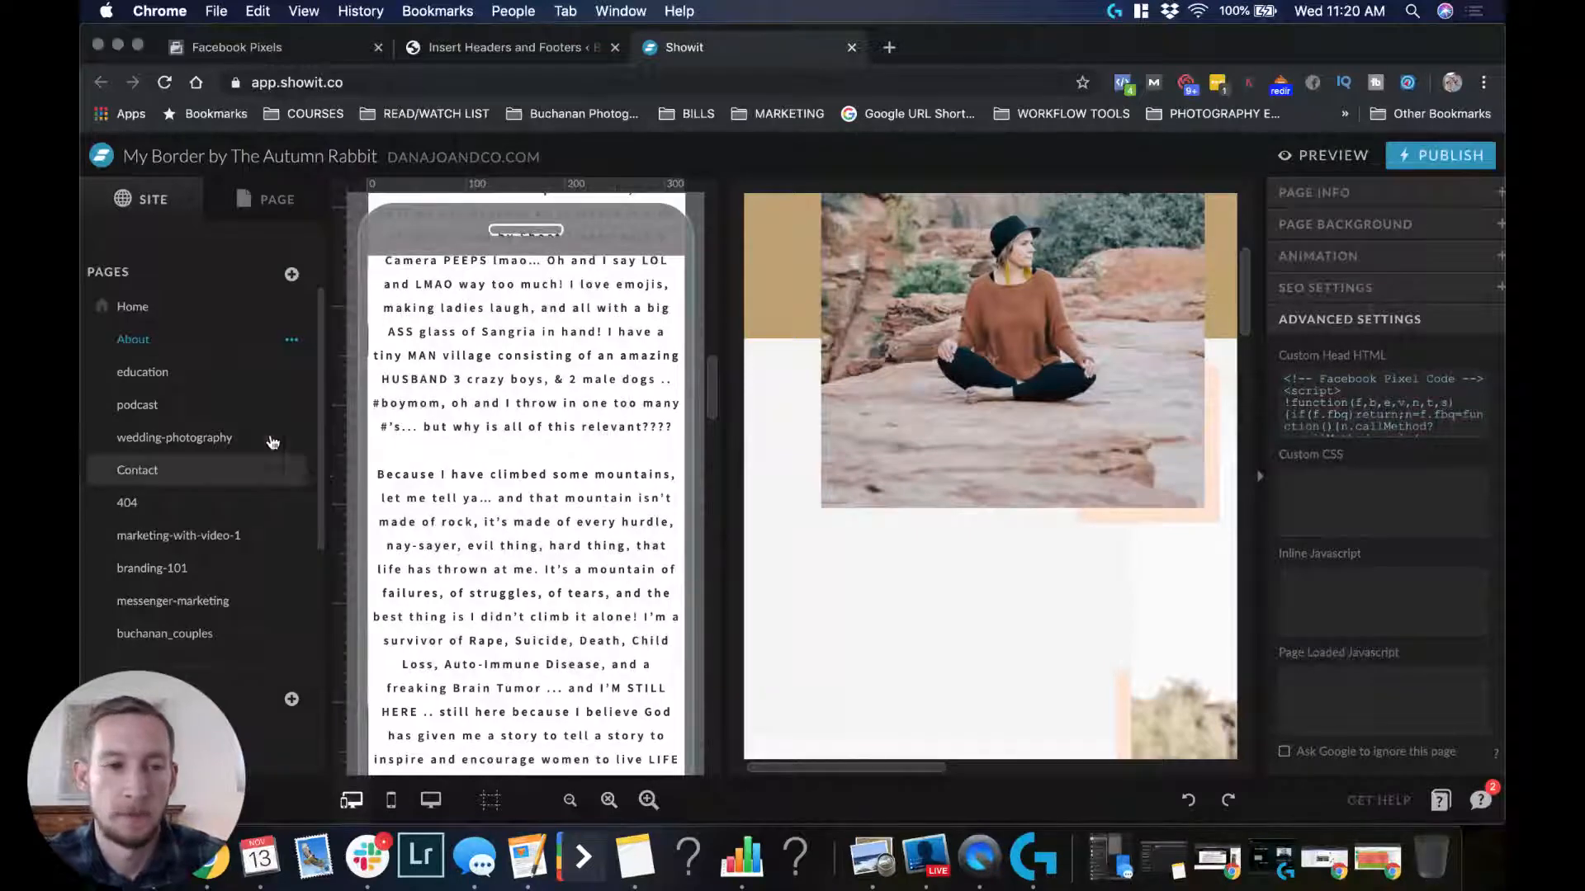
pyautogui.click(161, 377)
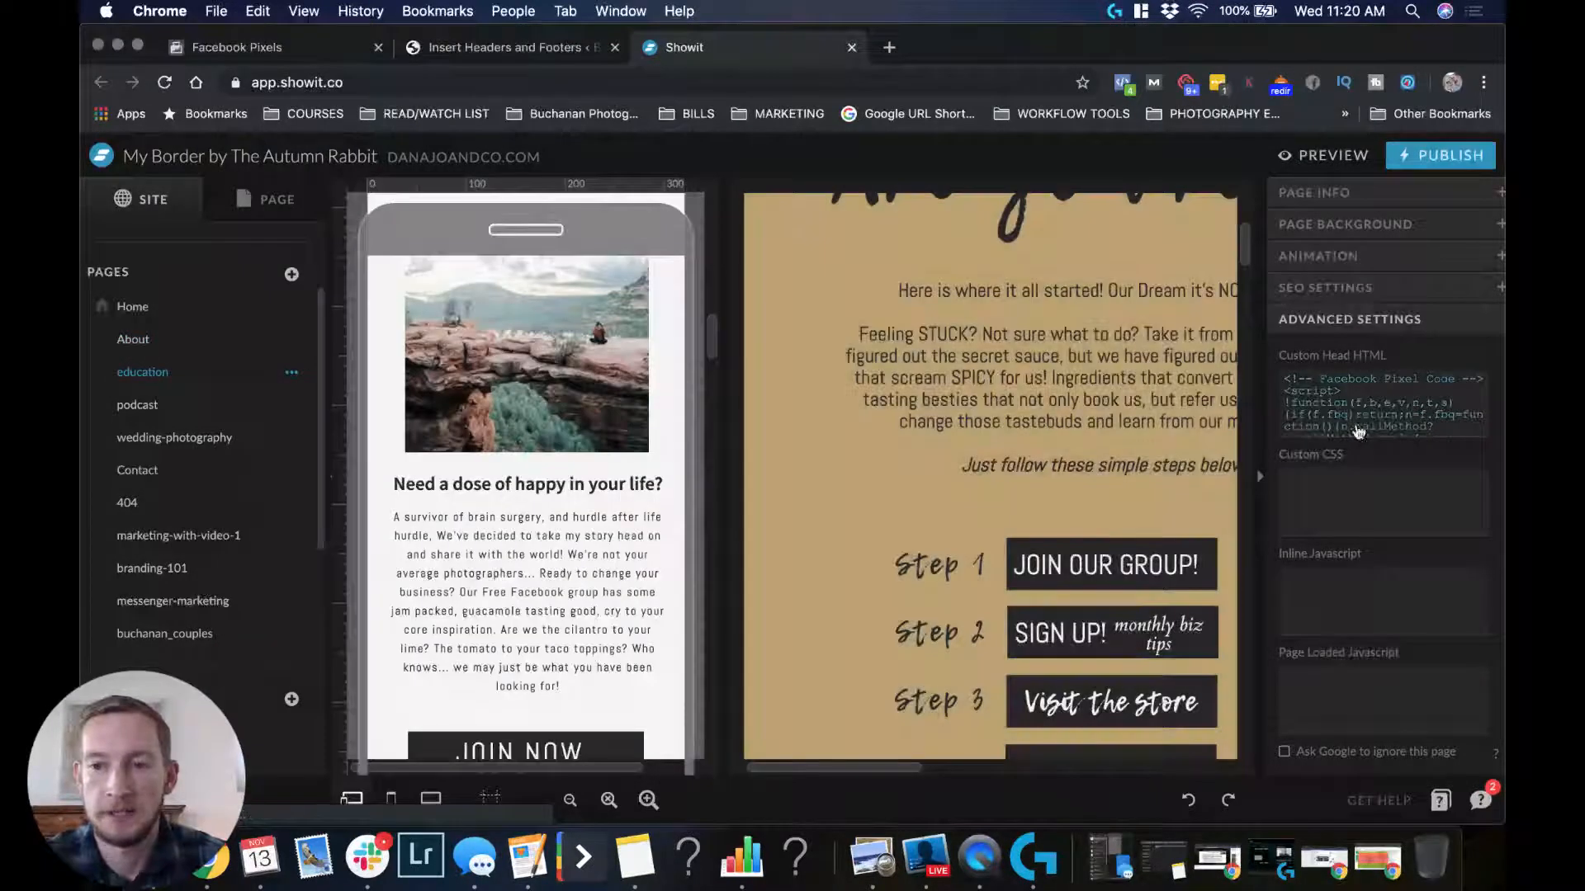
pyautogui.click(163, 405)
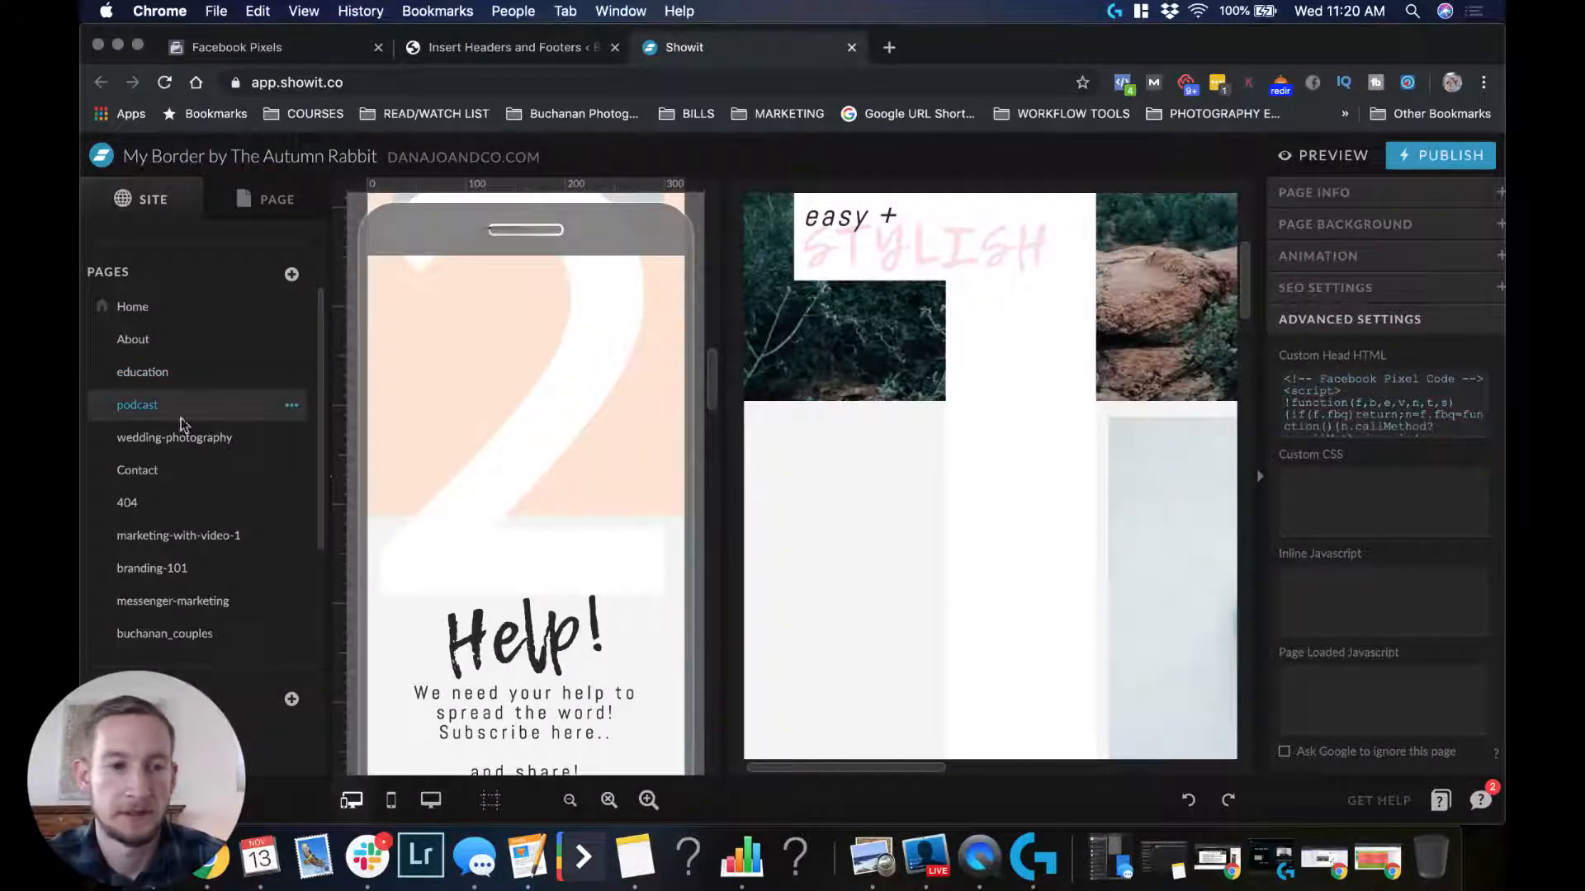
pyautogui.click(163, 467)
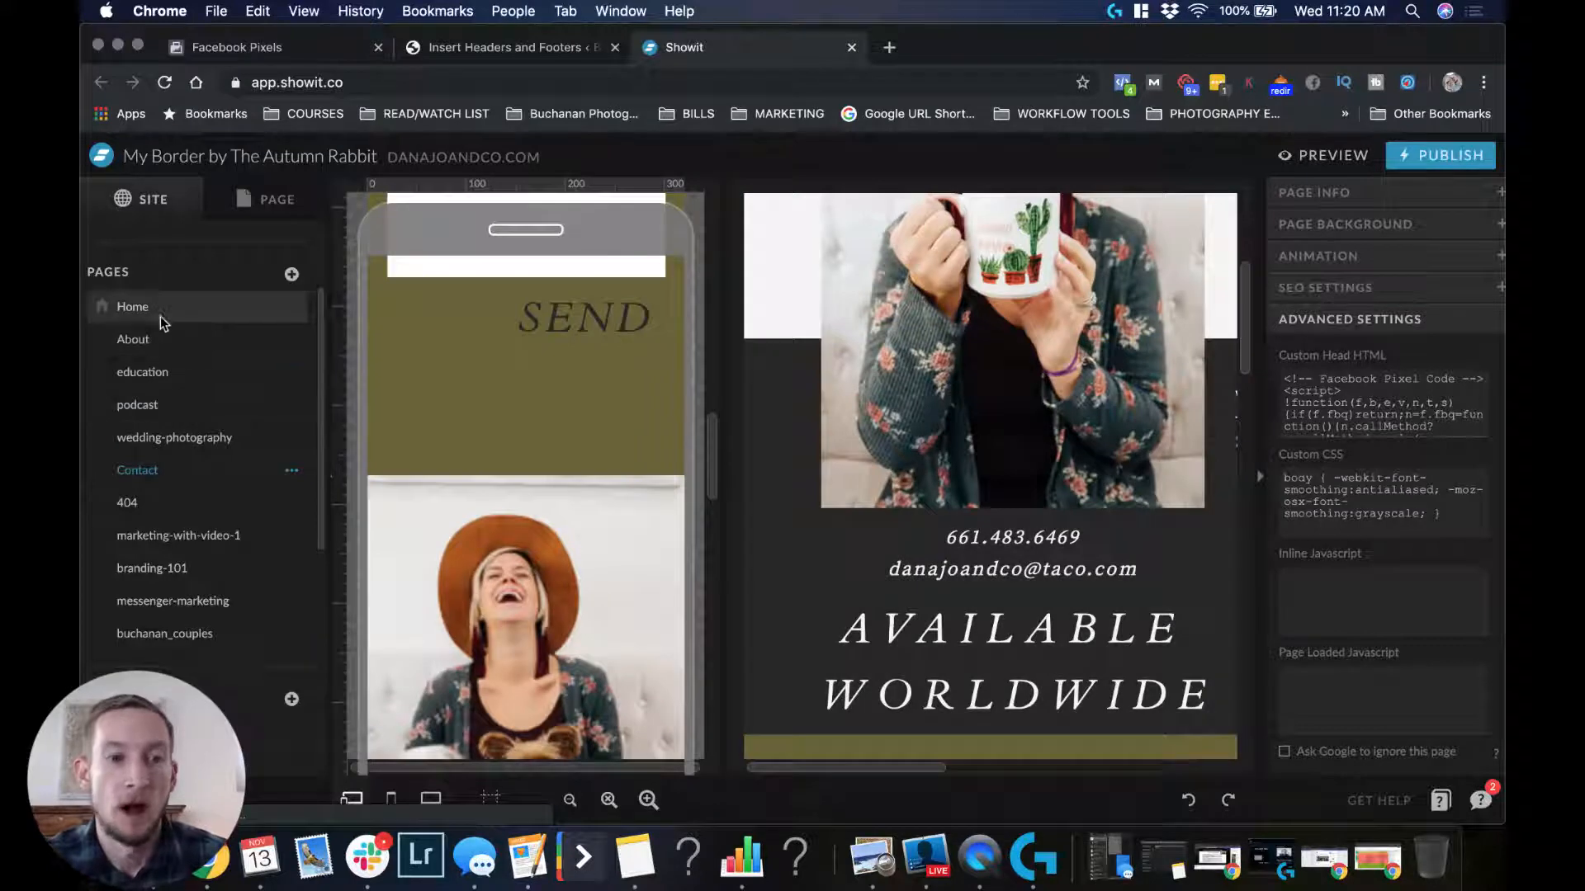
pyautogui.click(152, 312)
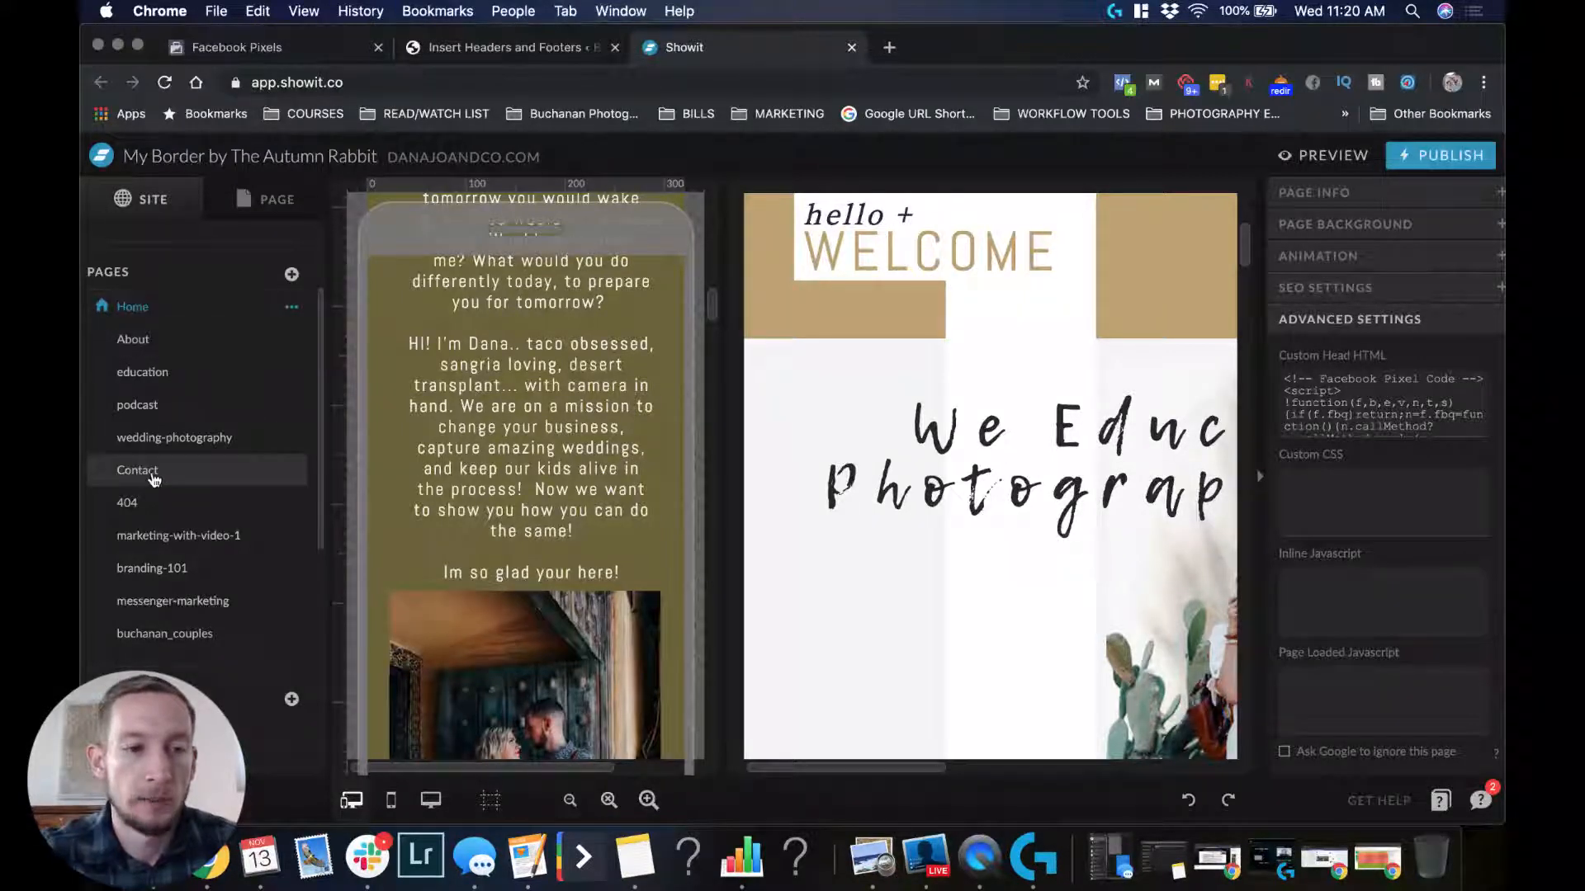
# - Look through the site's page list, view the user profile in the Showit account options, and close the account windows
pyautogui.scroll(-2, 153, 474)
pyautogui.scroll(-2, 154, 479)
pyautogui.scroll(3, 190, 437)
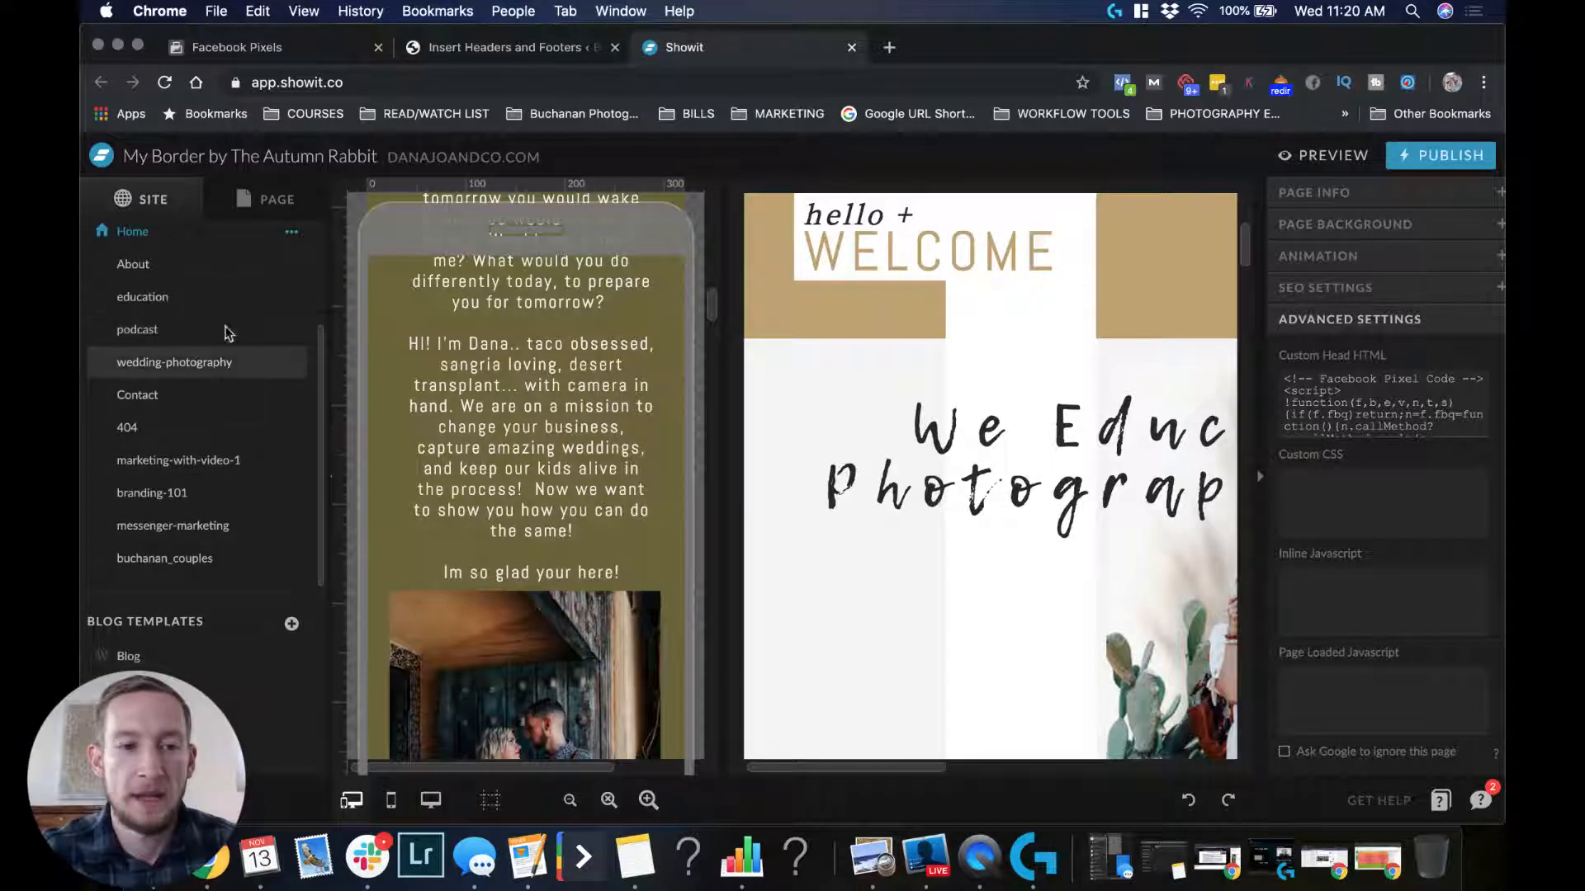
pyautogui.scroll(5, 204, 418)
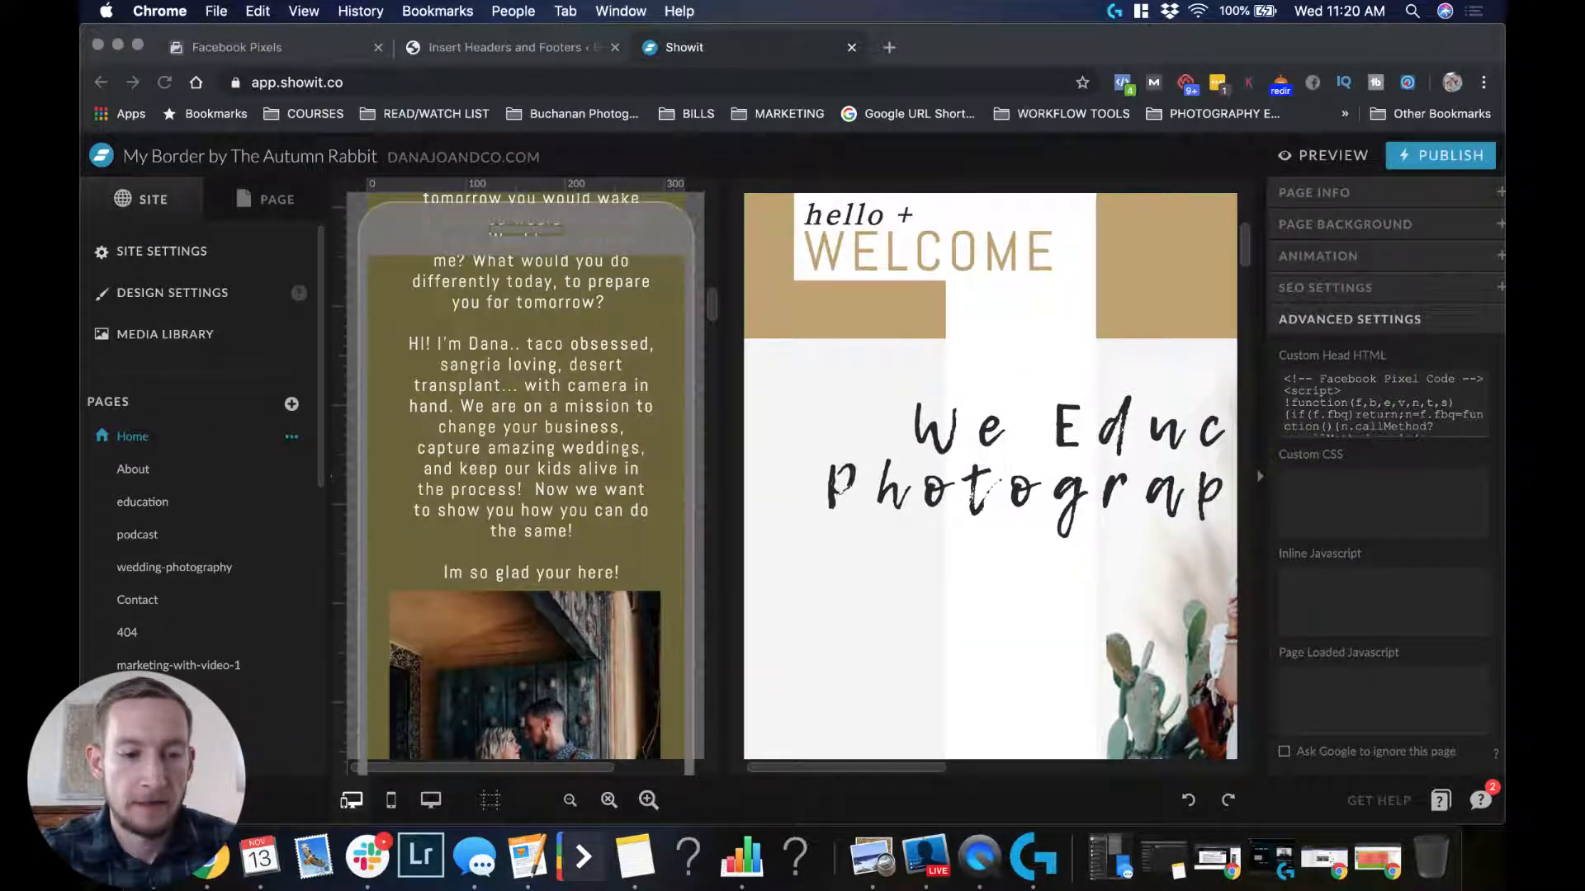
pyautogui.click(128, 799)
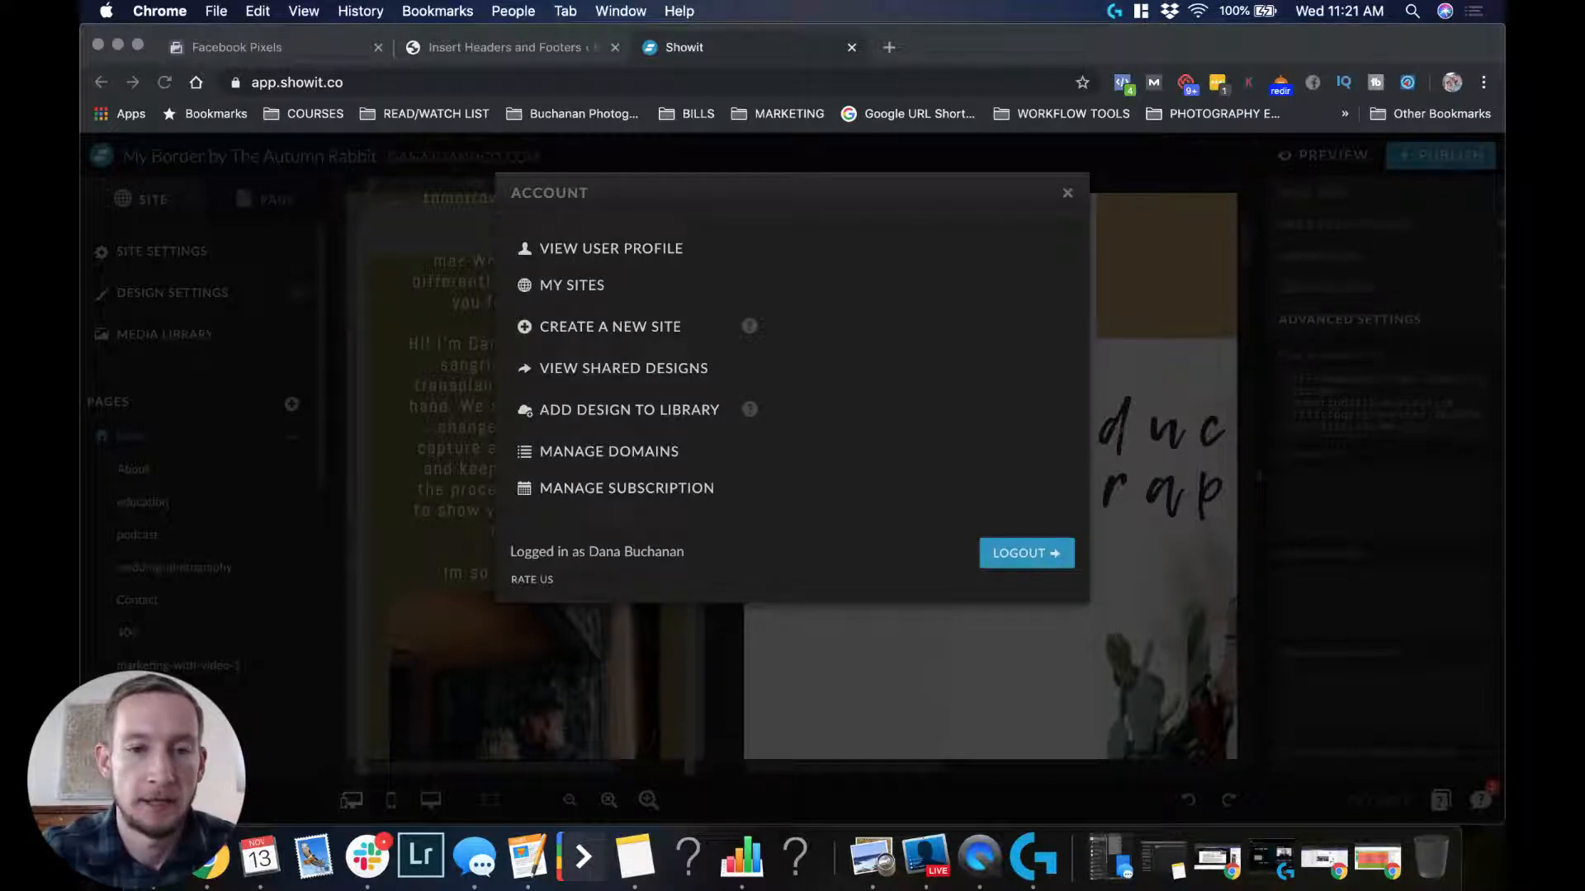
pyautogui.click(575, 250)
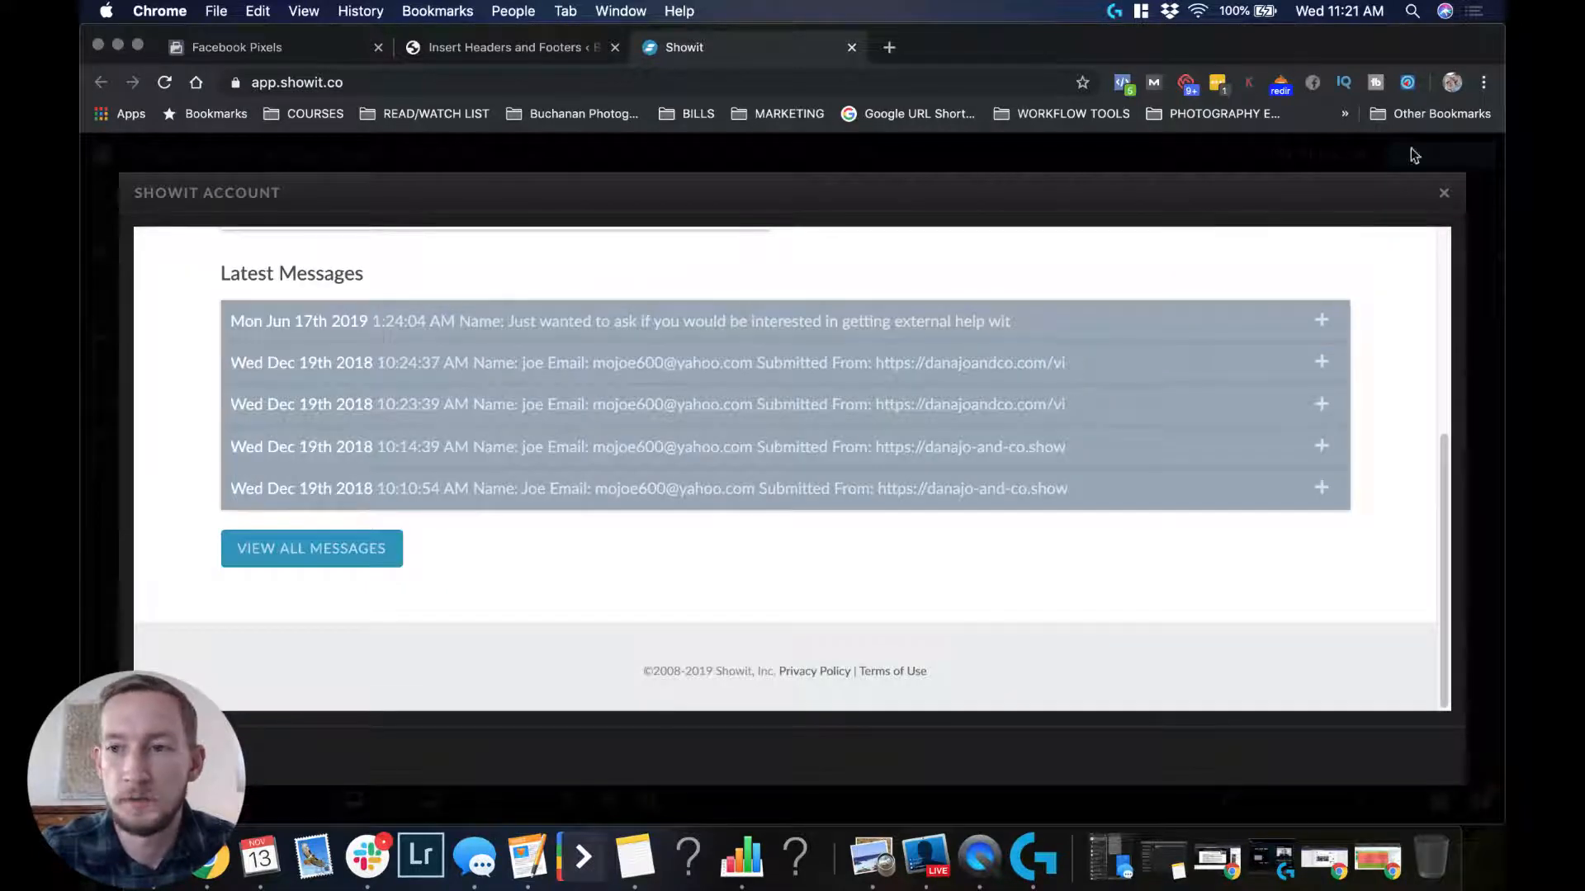
pyautogui.click(1445, 193)
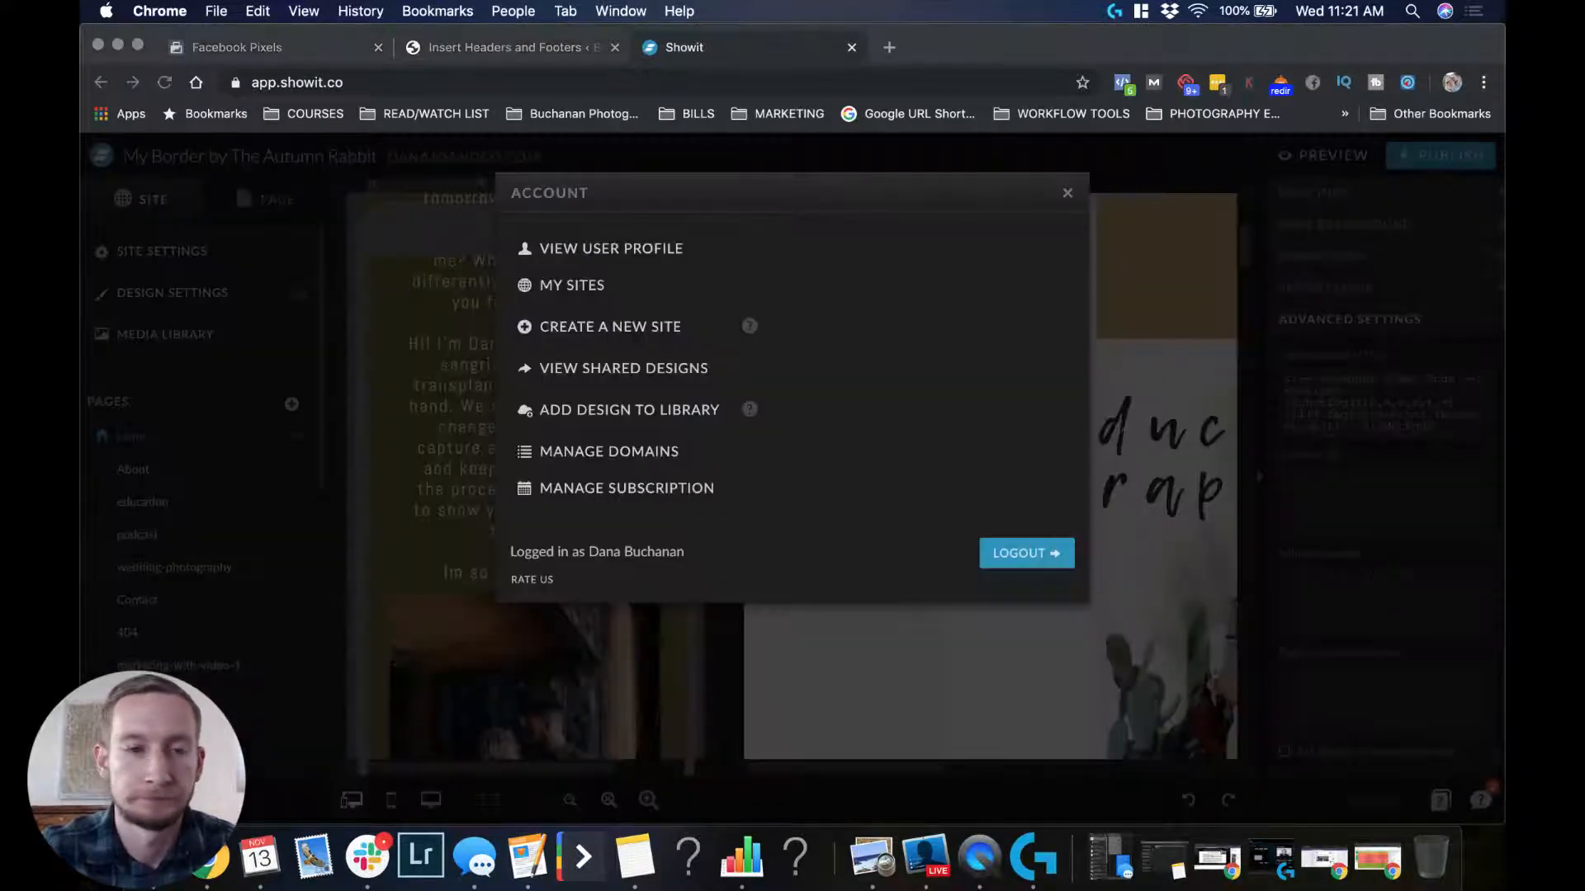
pyautogui.click(1065, 191)
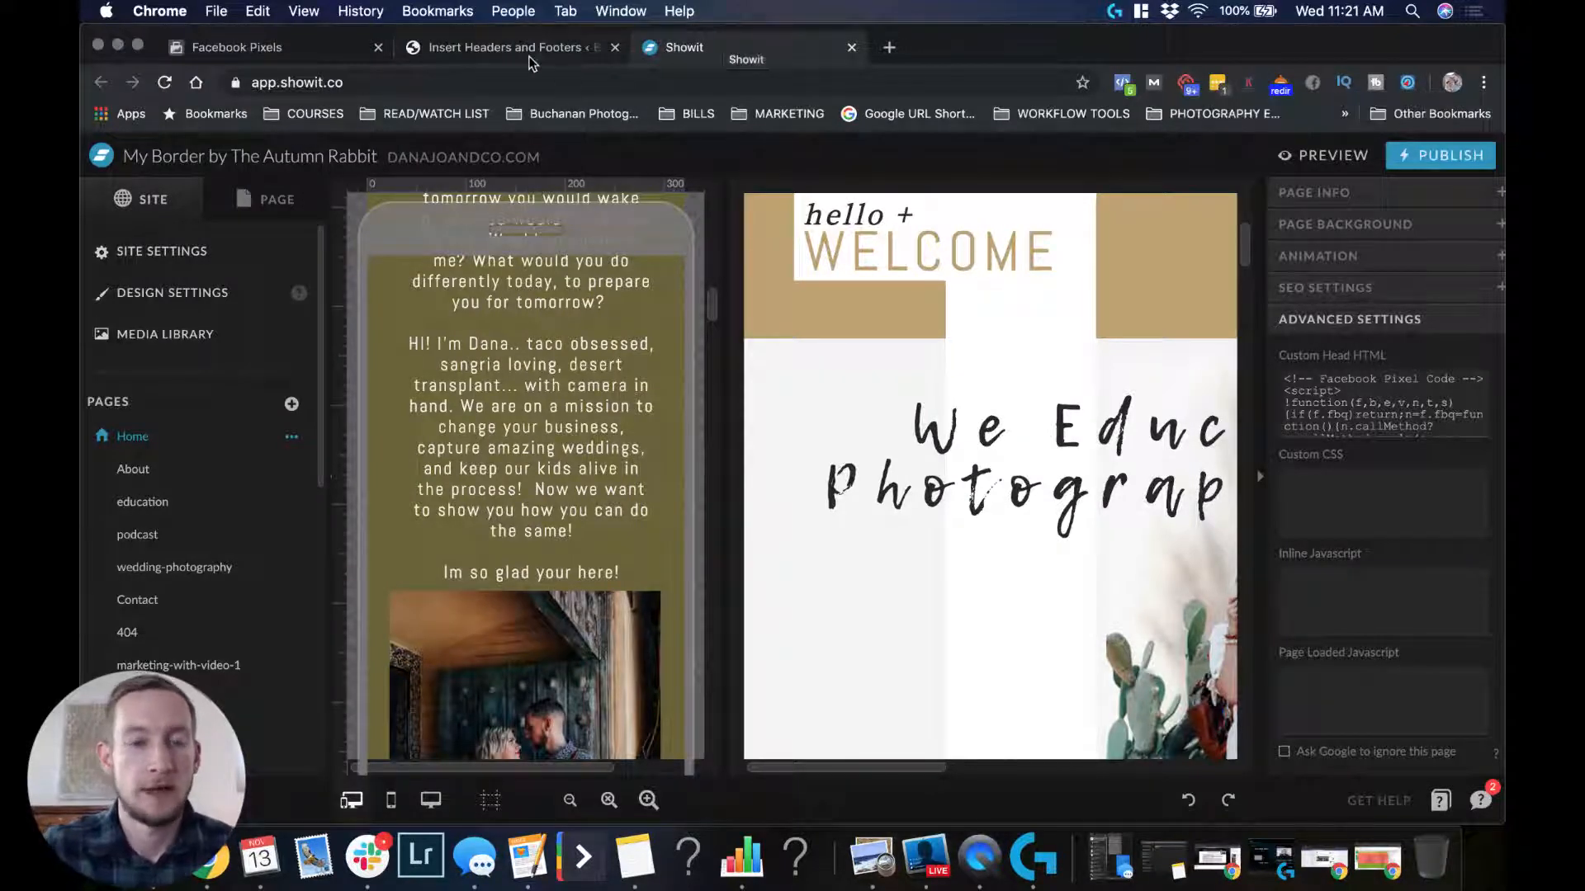
# - Switch back to Facebook Events Manager and open the BUCHANAN PHOTO ADS PIXEL overview
pyautogui.click(252, 48)
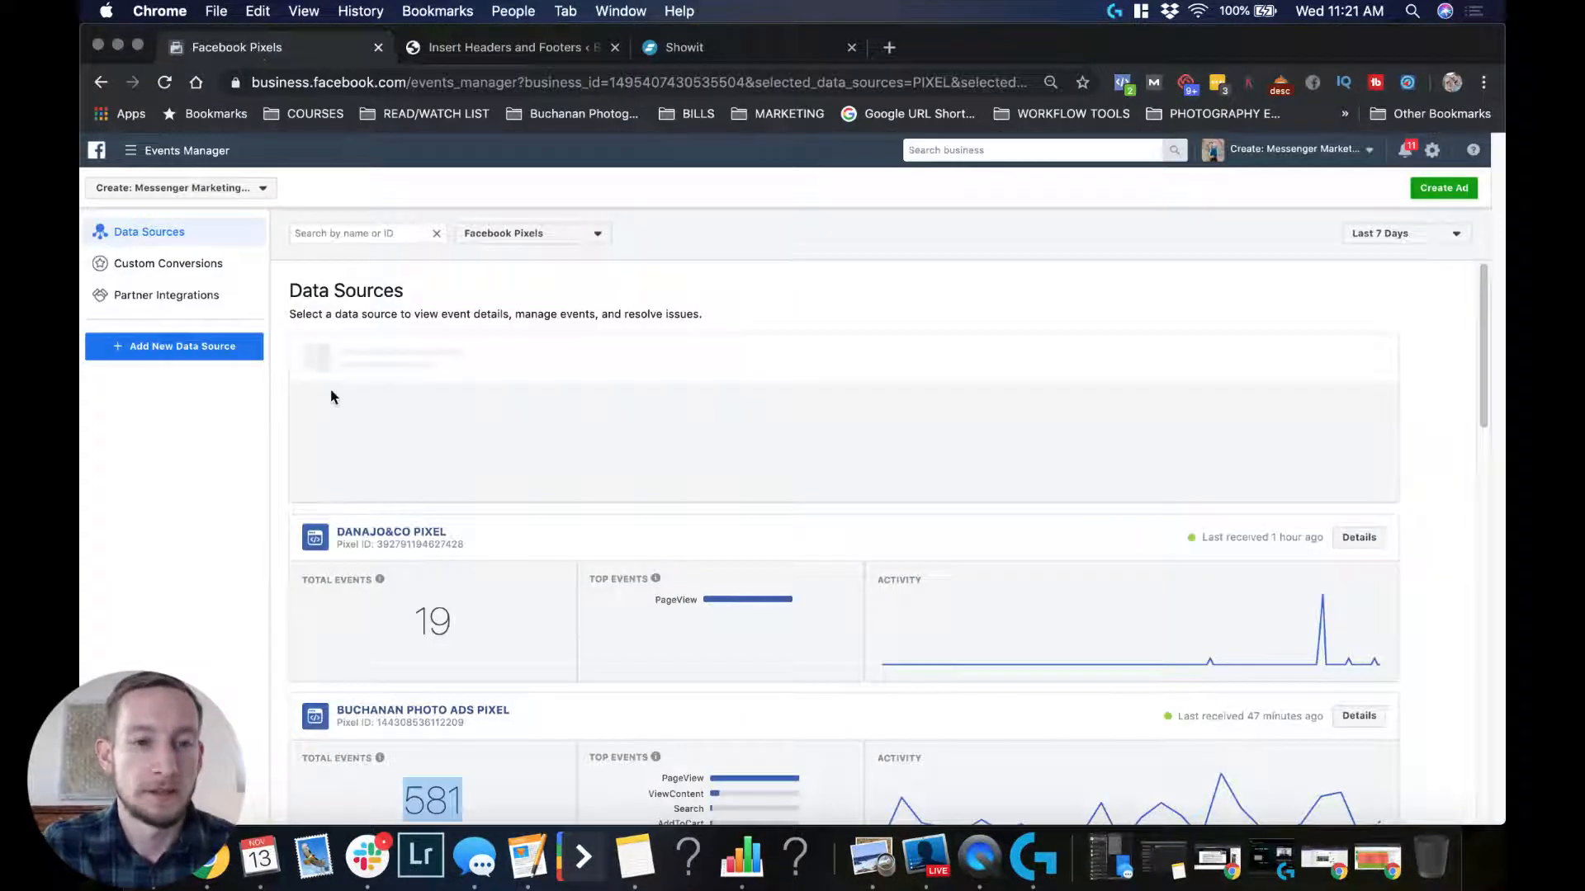
pyautogui.scroll(-3, 887, 545)
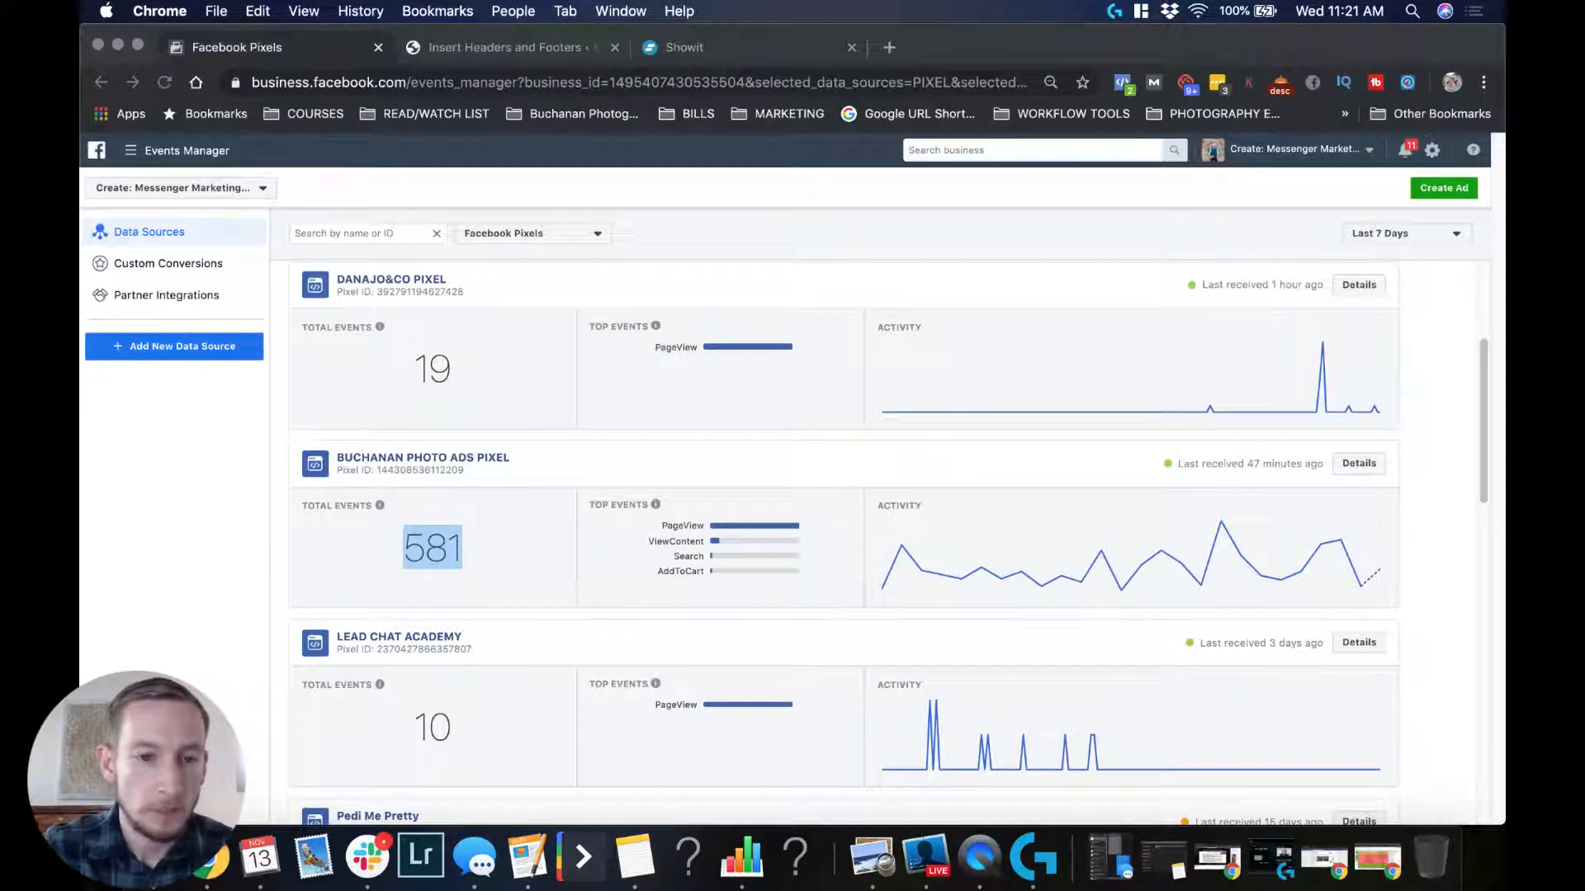
pyautogui.click(507, 485)
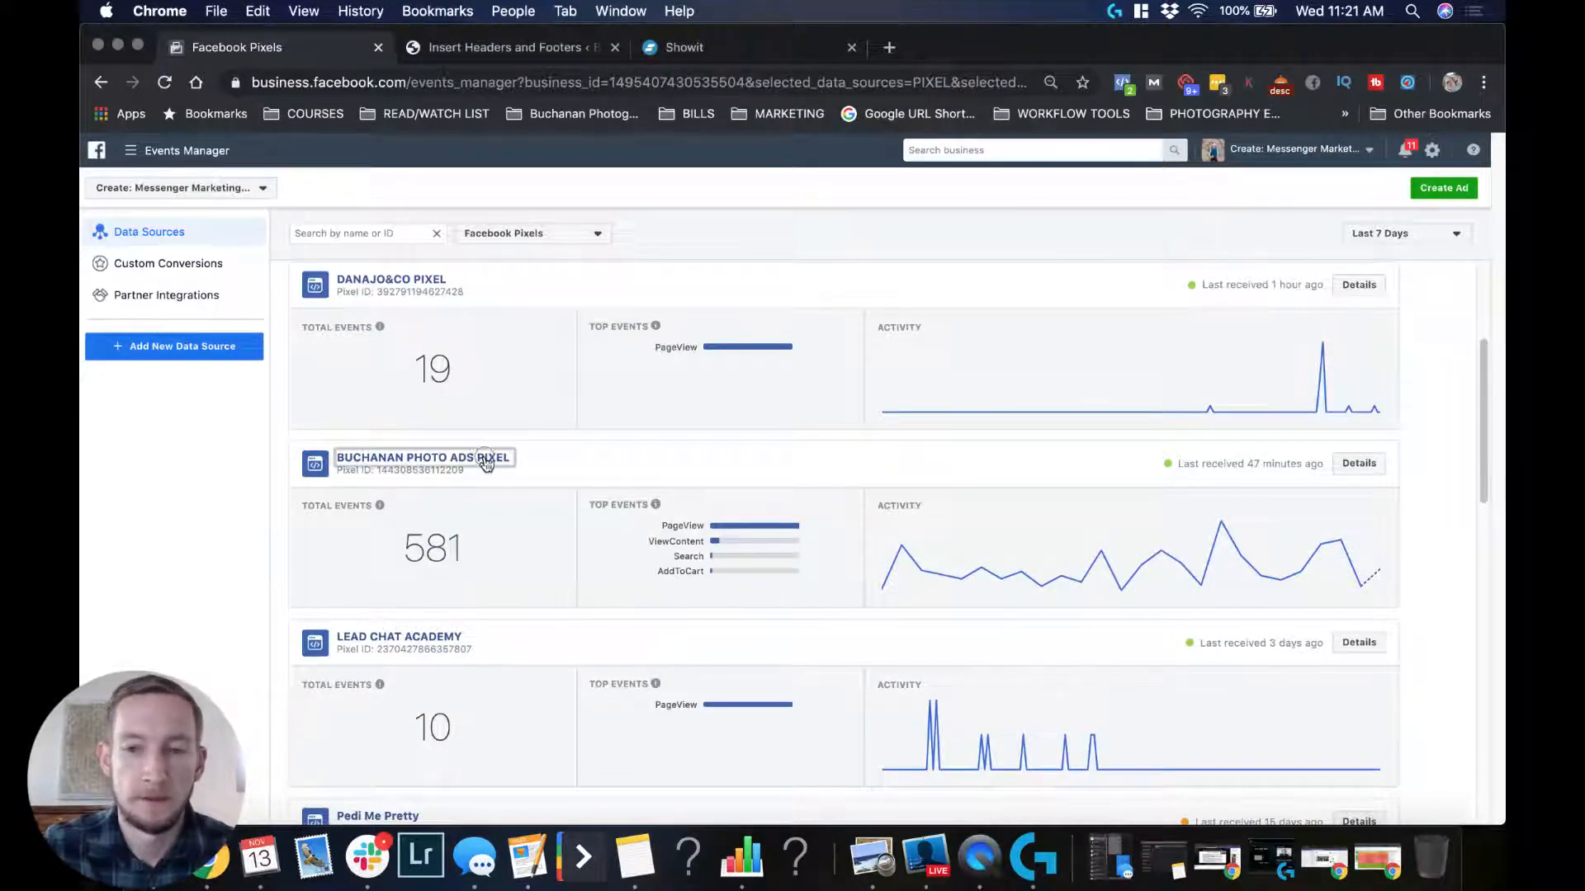
pyautogui.click(487, 463)
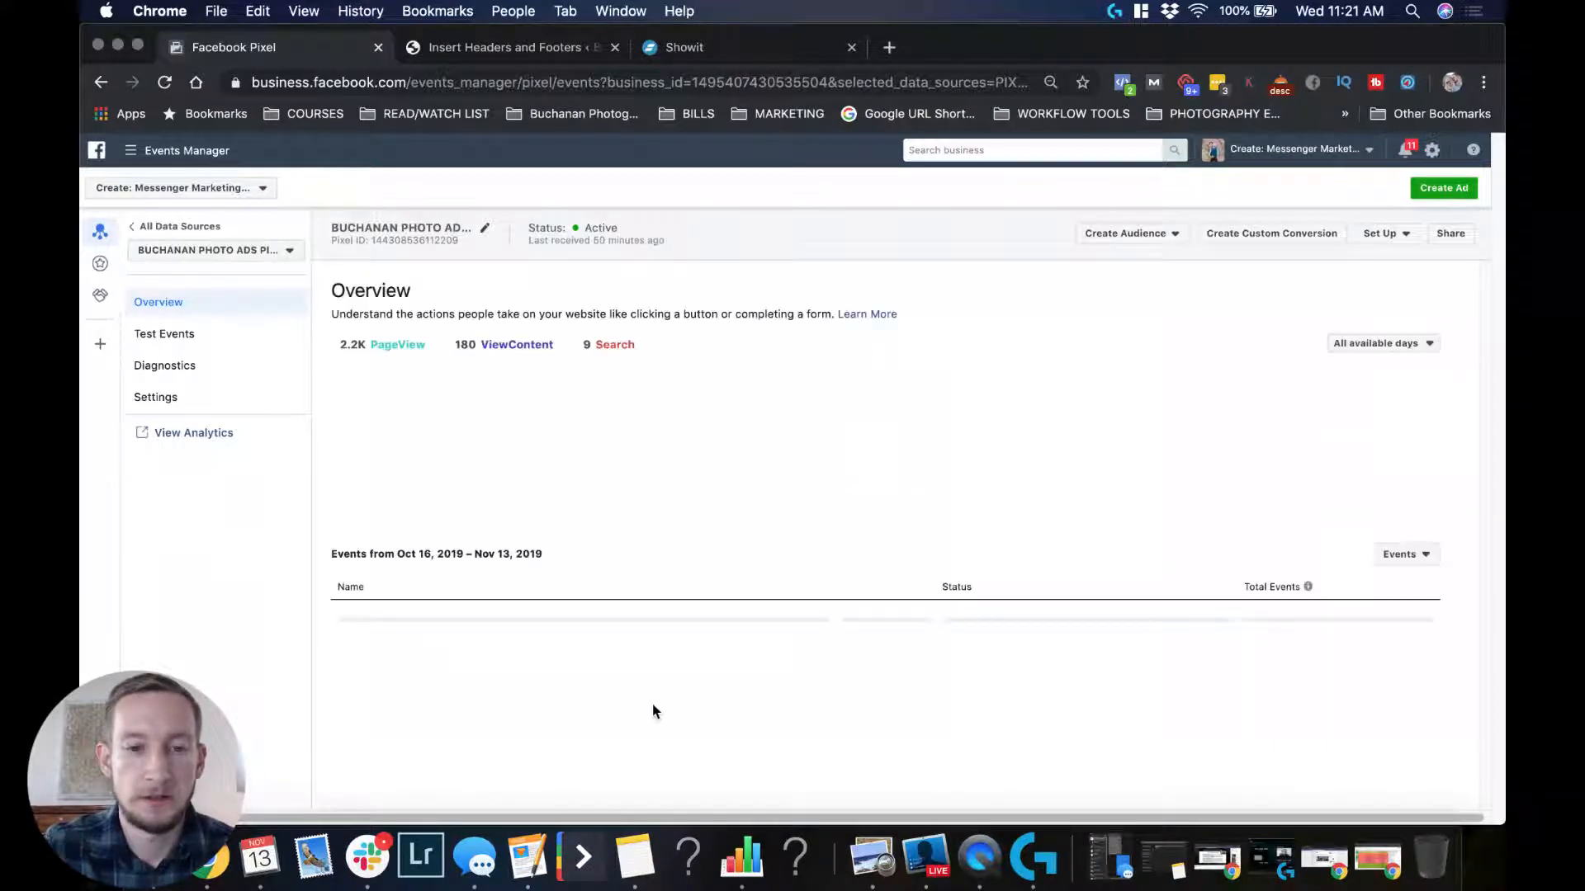
# - Examine the event graph and event list in the pixel overview, and return to the Data Sources list
pyautogui.scroll(-1, 826, 529)
pyautogui.scroll(1, 825, 479)
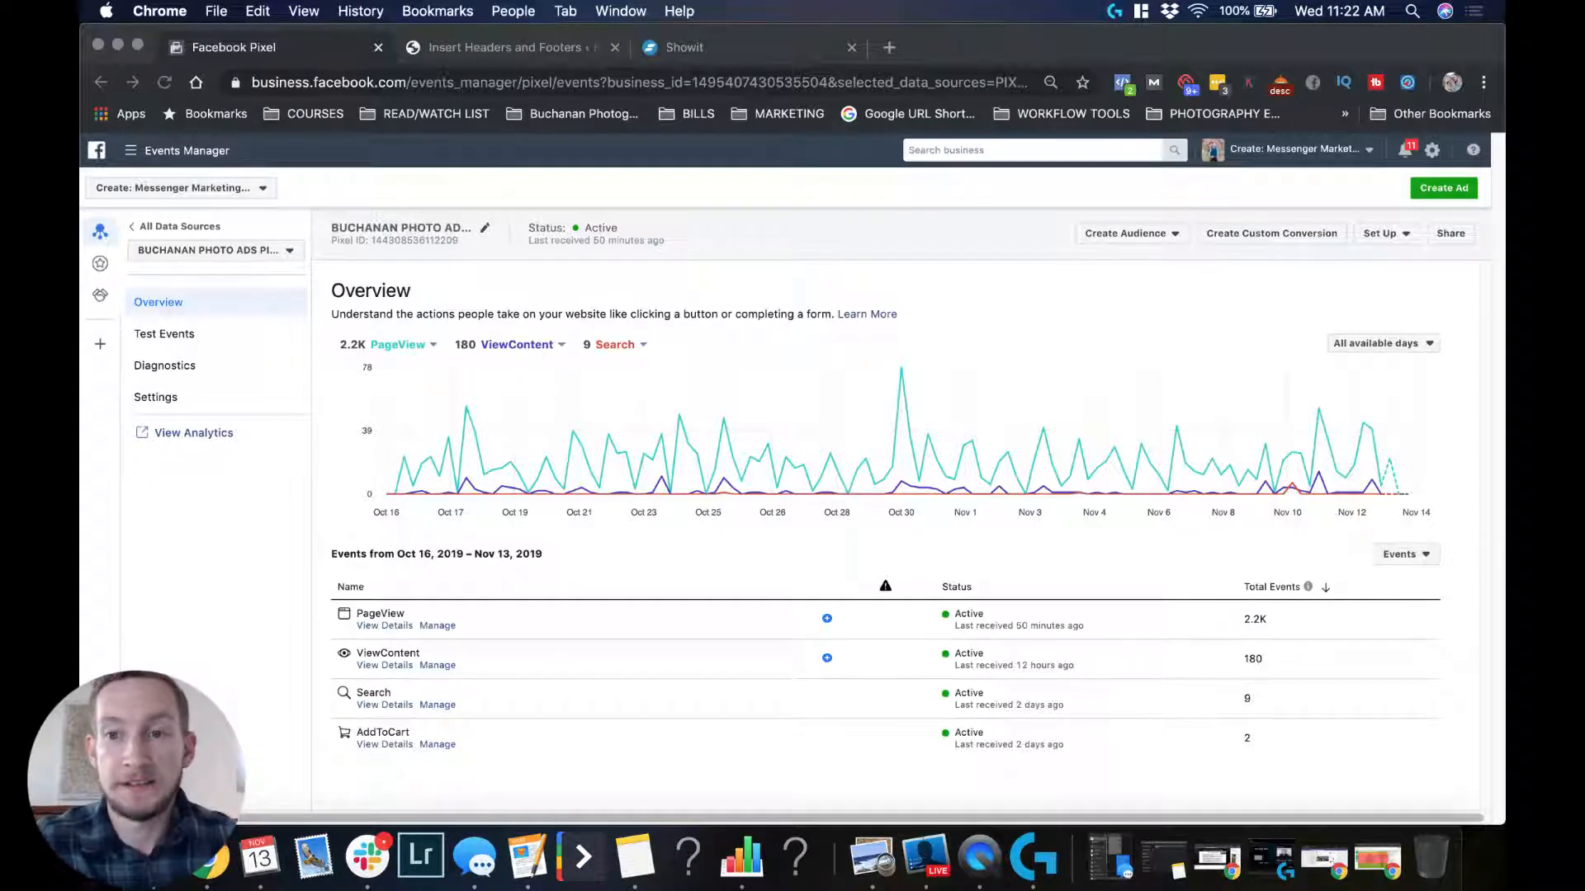
pyautogui.click(1127, 234)
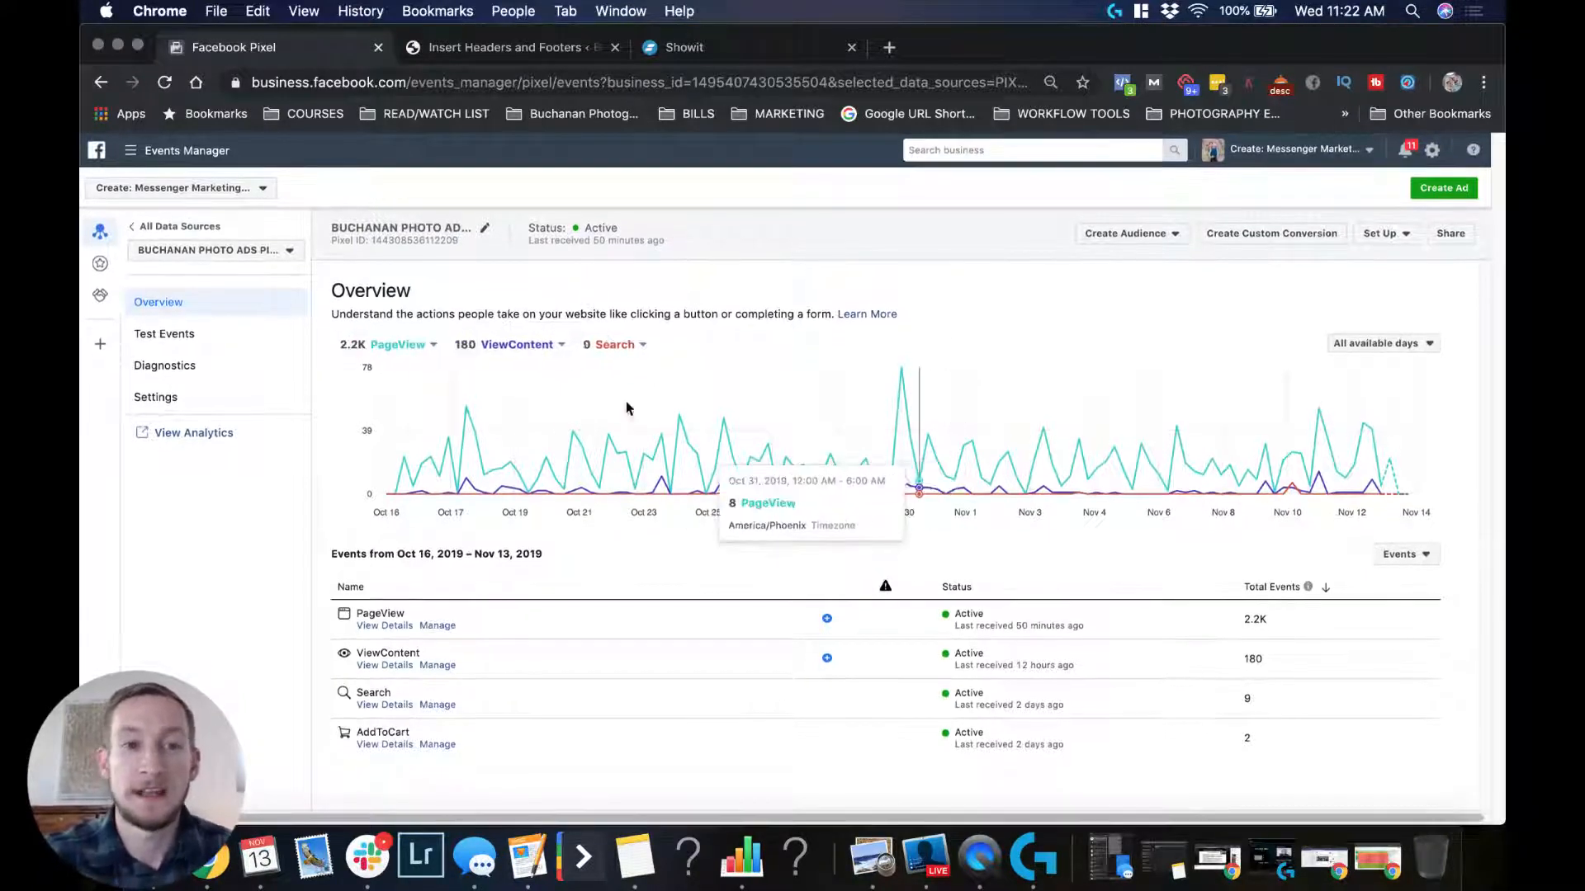
pyautogui.click(103, 83)
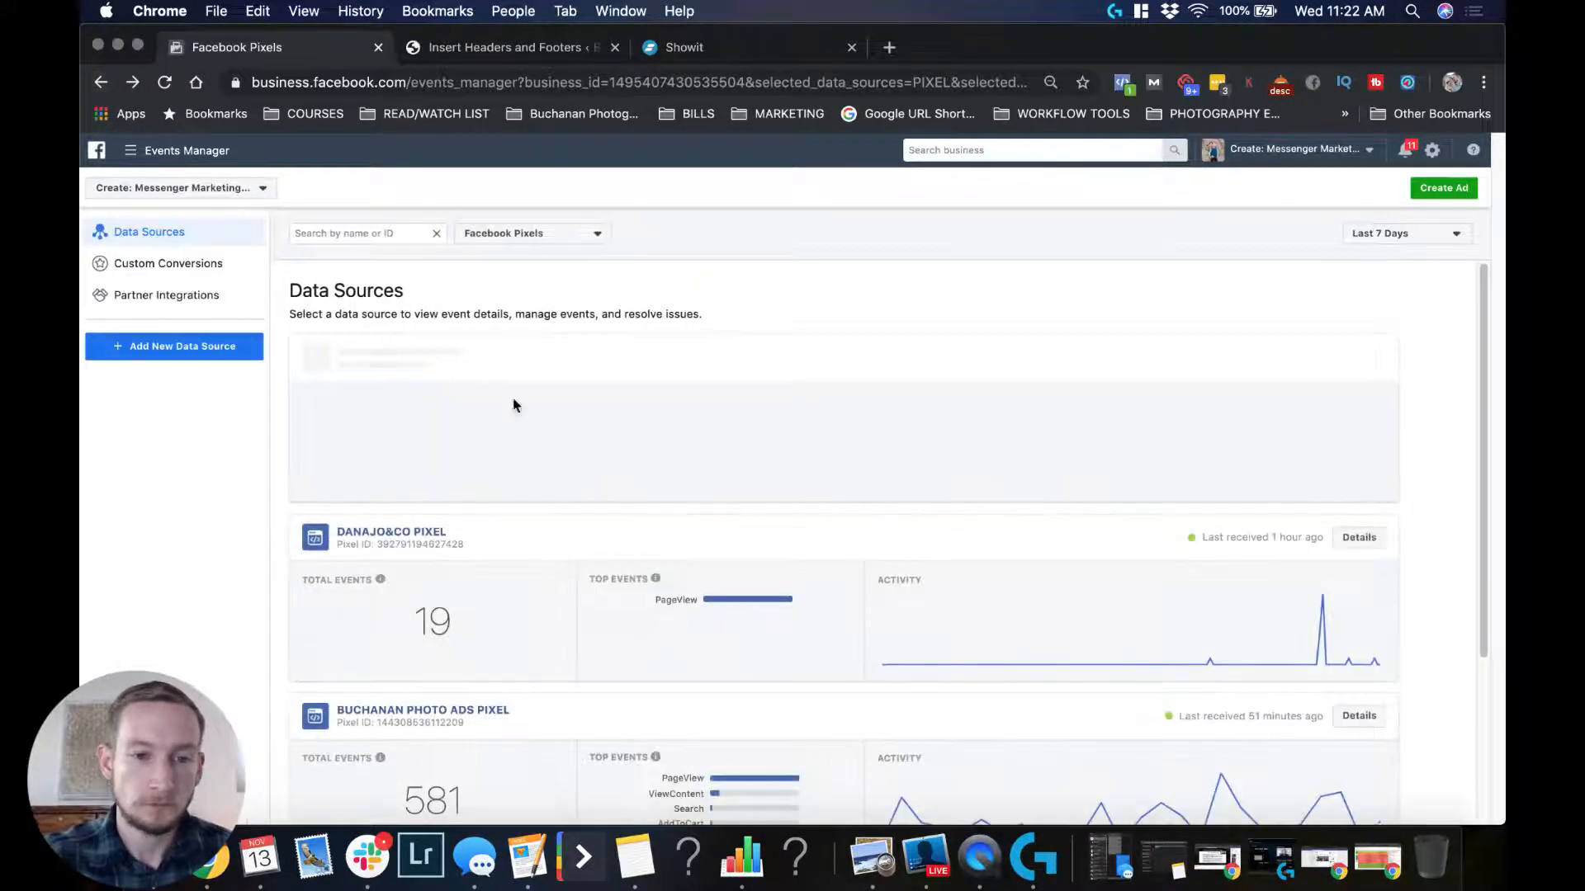
# - Highlight the total events figure of the BUCHANAN PHOTO ADS PIXEL, compare it with the neighbouring pixels, and clear the highlight
pyautogui.scroll(-3, 487, 420)
pyautogui.moveTo(399, 529); pyautogui.dragTo(510, 532)
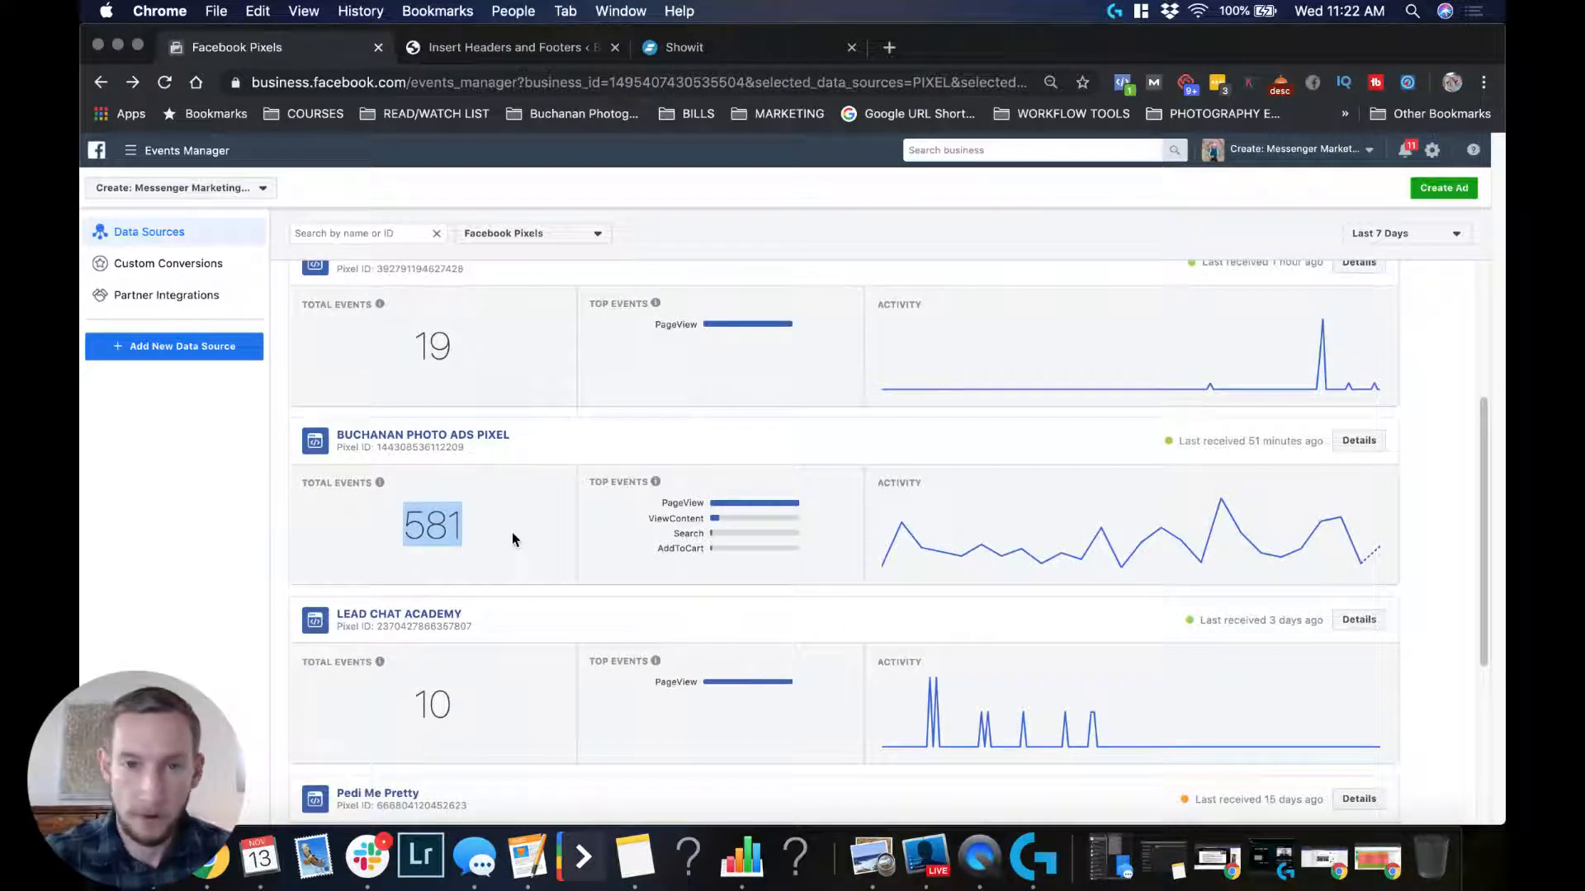
pyautogui.click(417, 536)
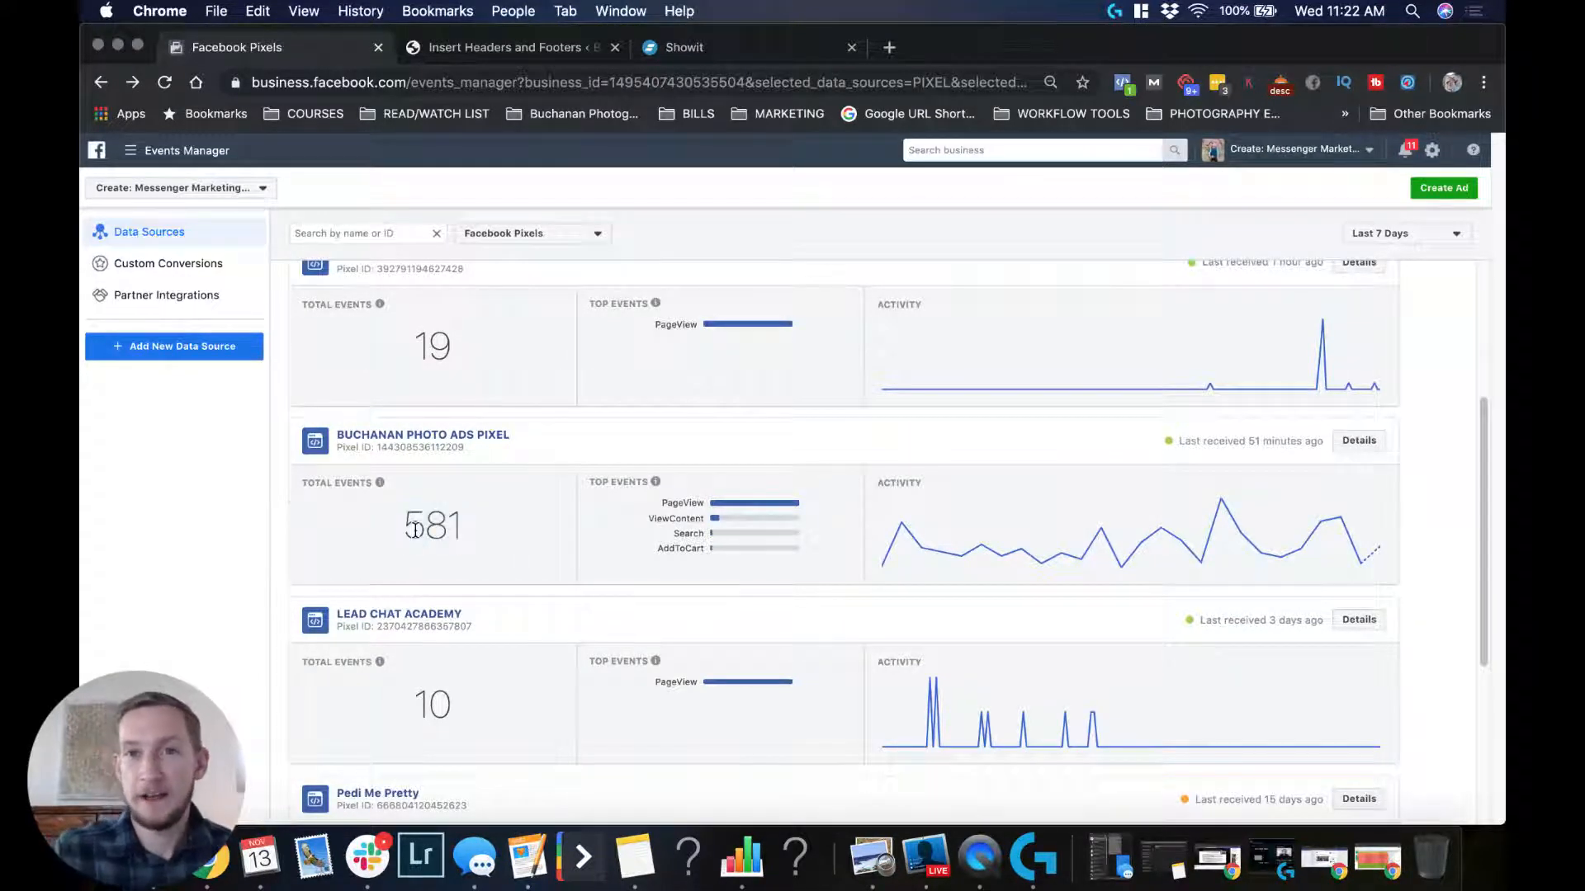
pyautogui.moveTo(402, 532); pyautogui.dragTo(464, 532)
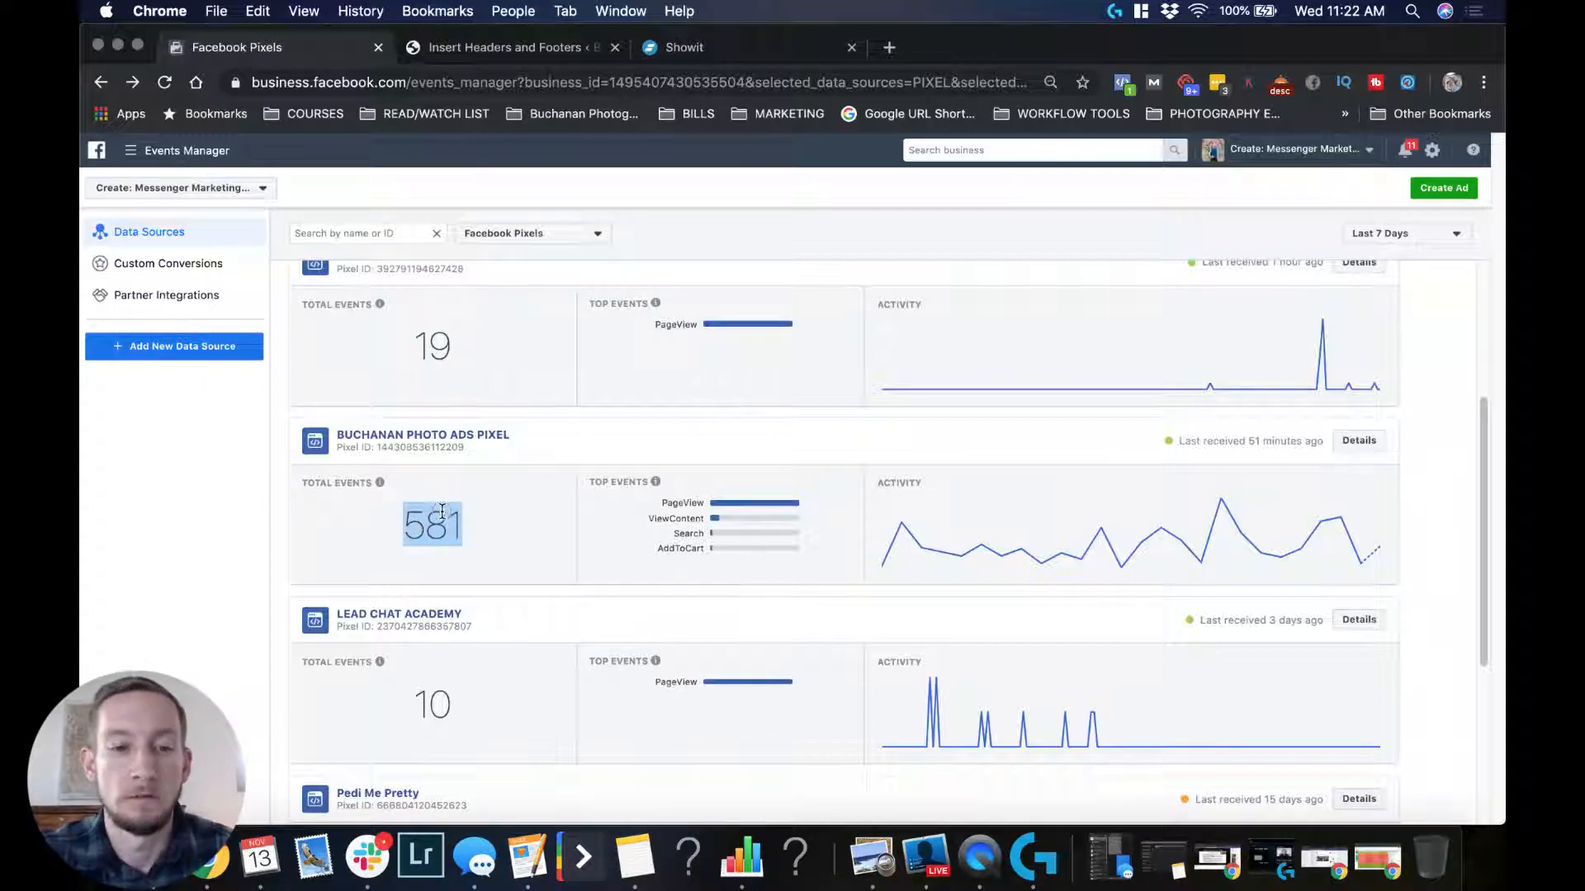
pyautogui.click(476, 535)
pyautogui.moveTo(477, 535); pyautogui.dragTo(365, 537)
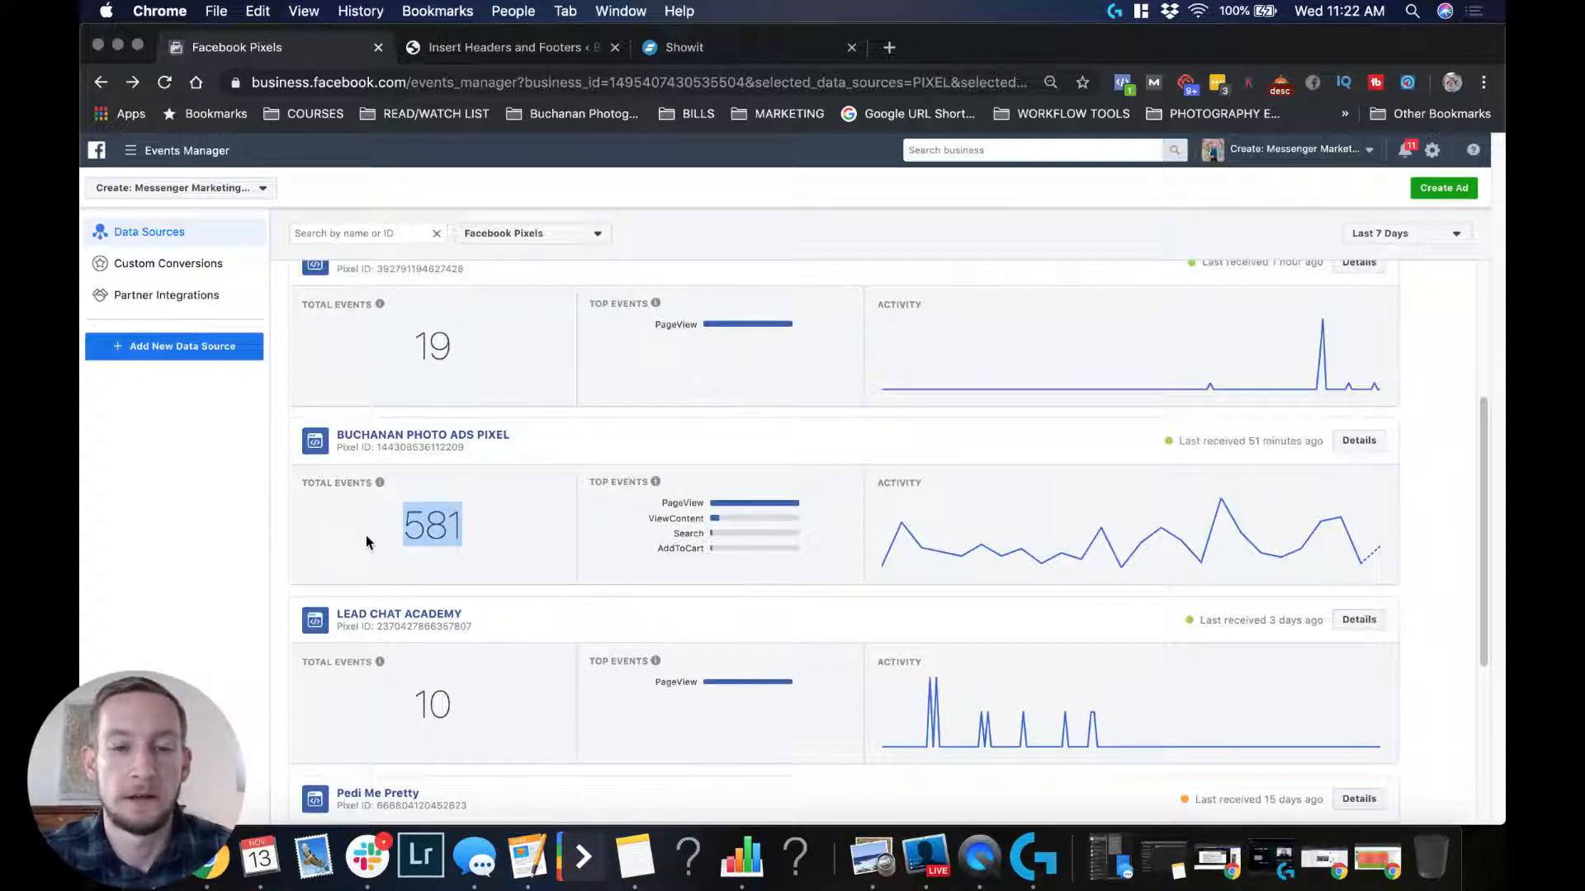
pyautogui.doubleClick(418, 528)
pyautogui.scroll(-4, 418, 528)
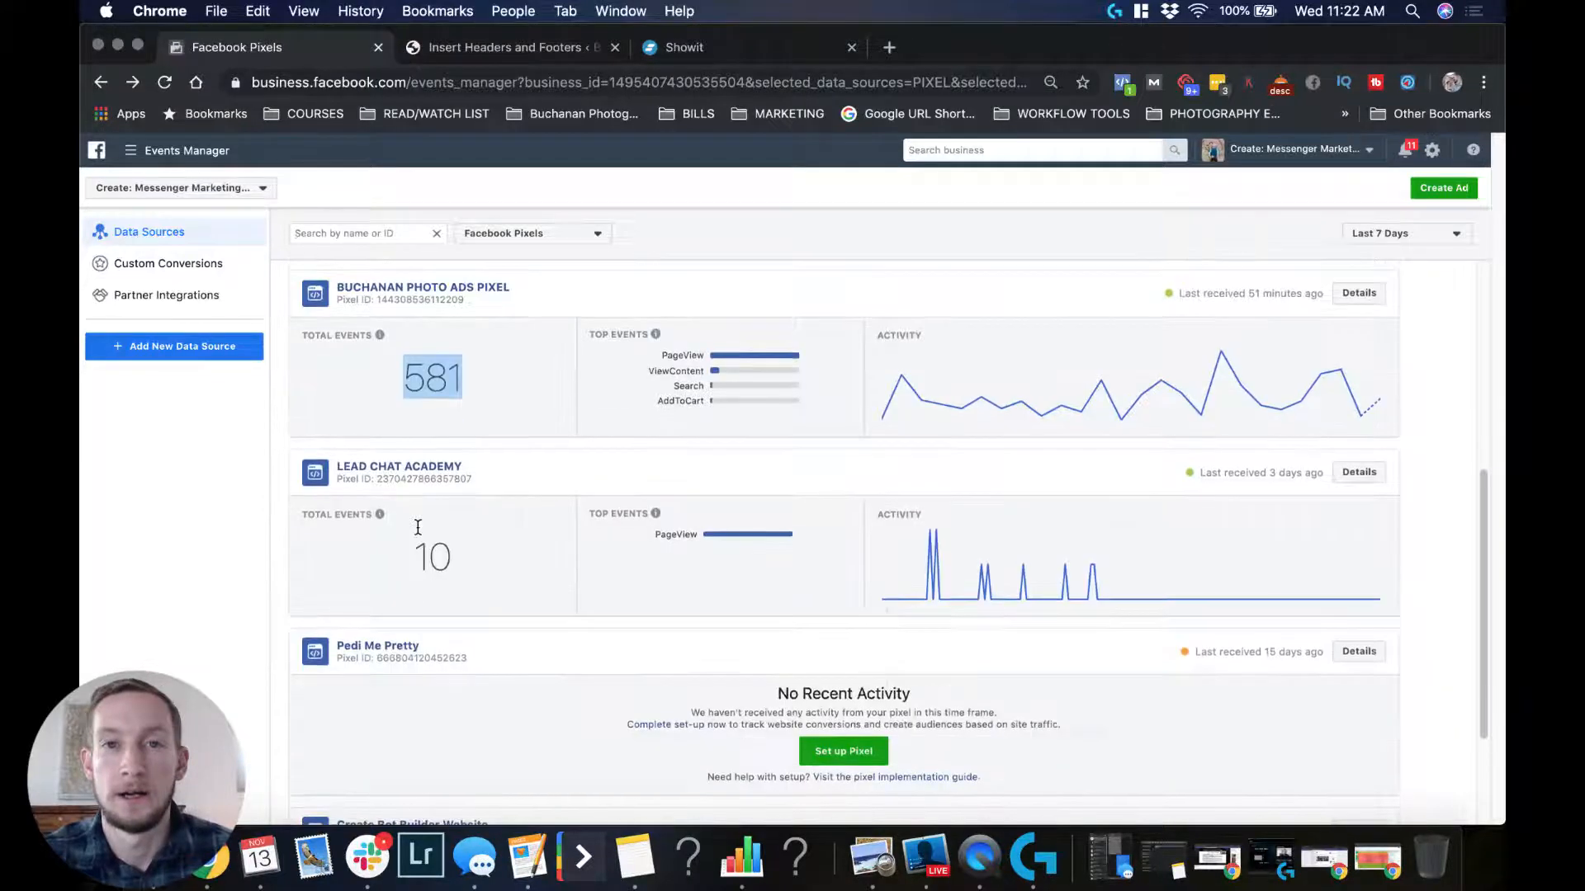
pyautogui.scroll(3, 418, 528)
pyautogui.scroll(-3, 417, 528)
pyautogui.scroll(1, 418, 527)
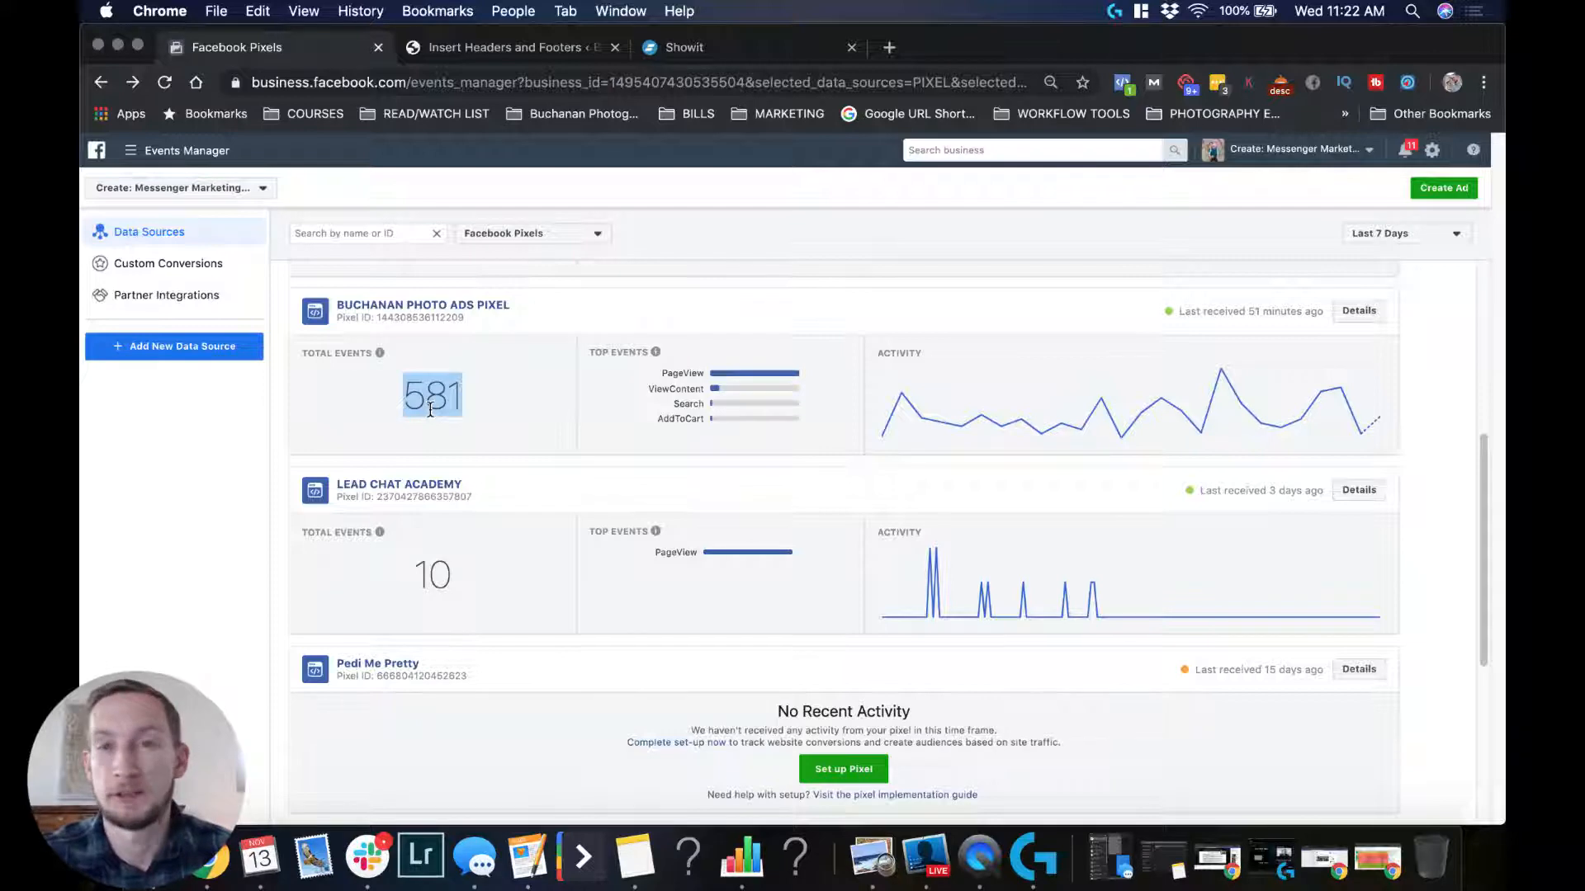
pyautogui.click(522, 408)
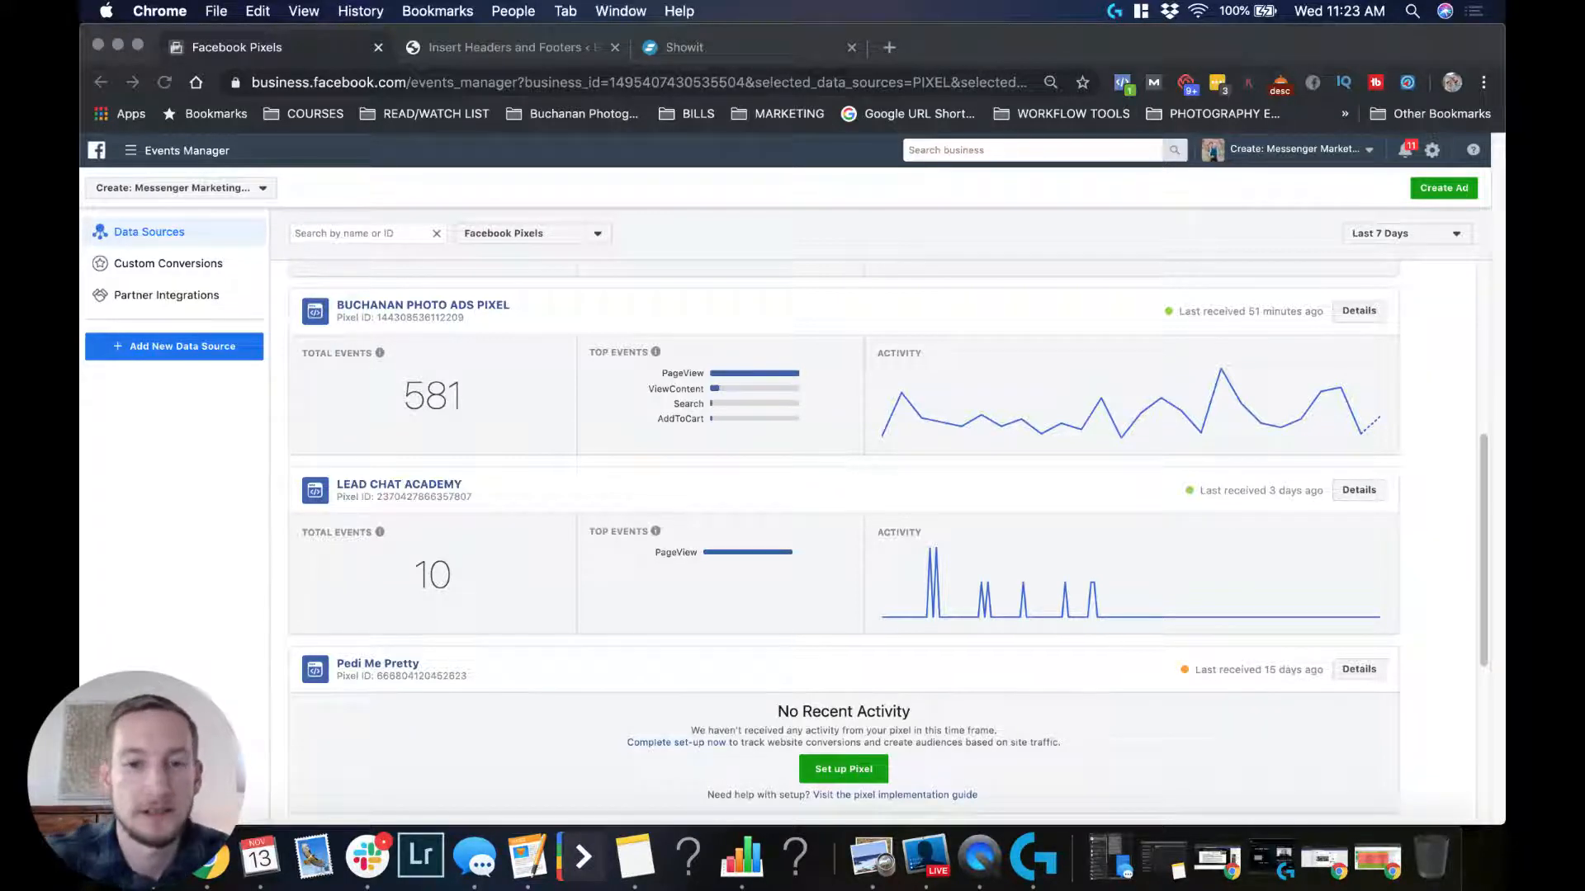
# - Look through the remaining pixels down to Test Pixel For Video and check their activity status
pyautogui.scroll(-15, 842, 544)
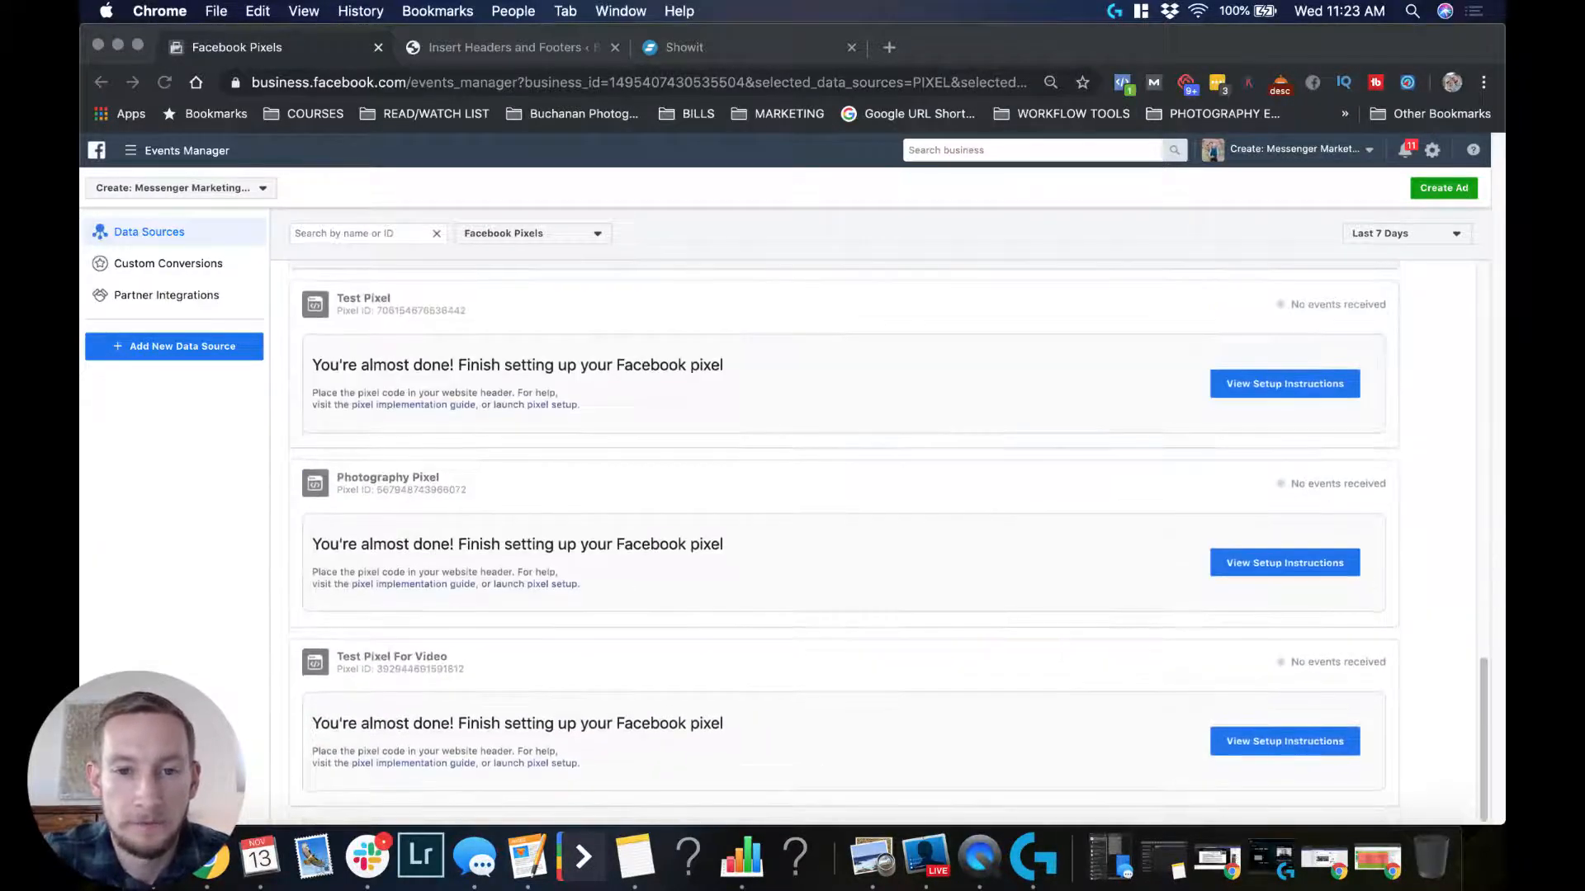
pyautogui.scroll(8, 842, 545)
pyautogui.scroll(-4, 842, 544)
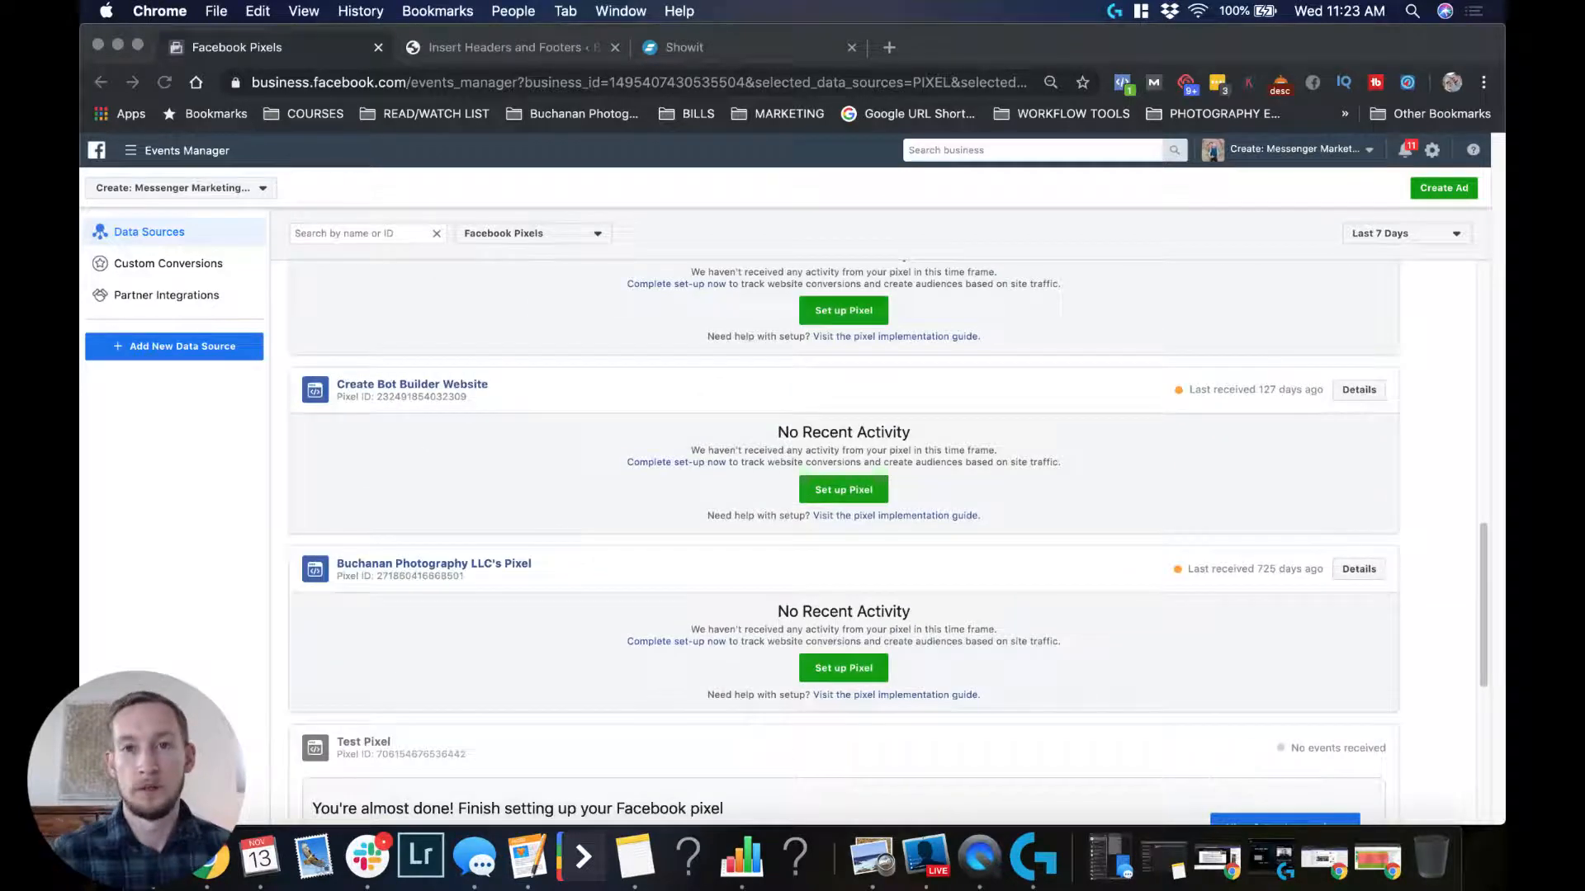